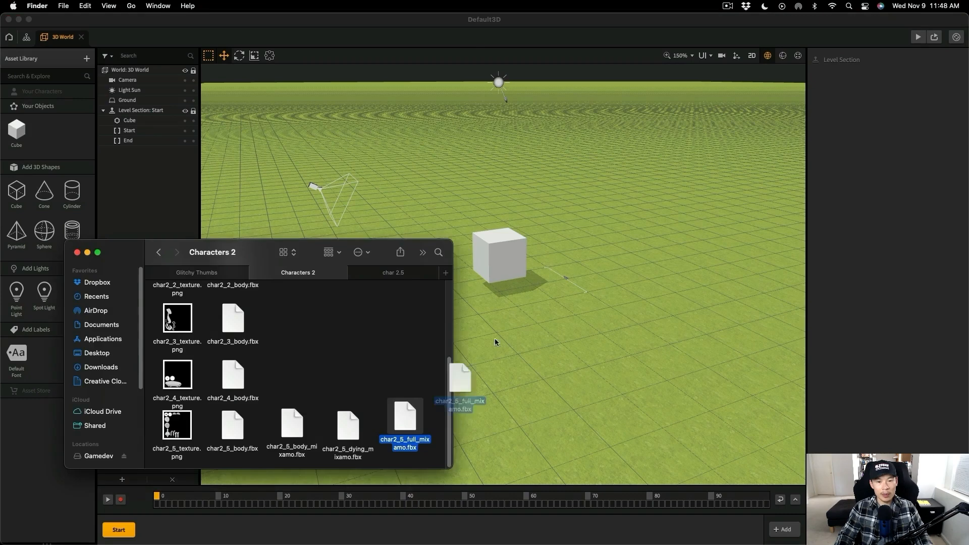
- Replace the cube in the 3D World with the imported char2_5_full_mixamo.fbx model and open its node map
left_click(315, 276)
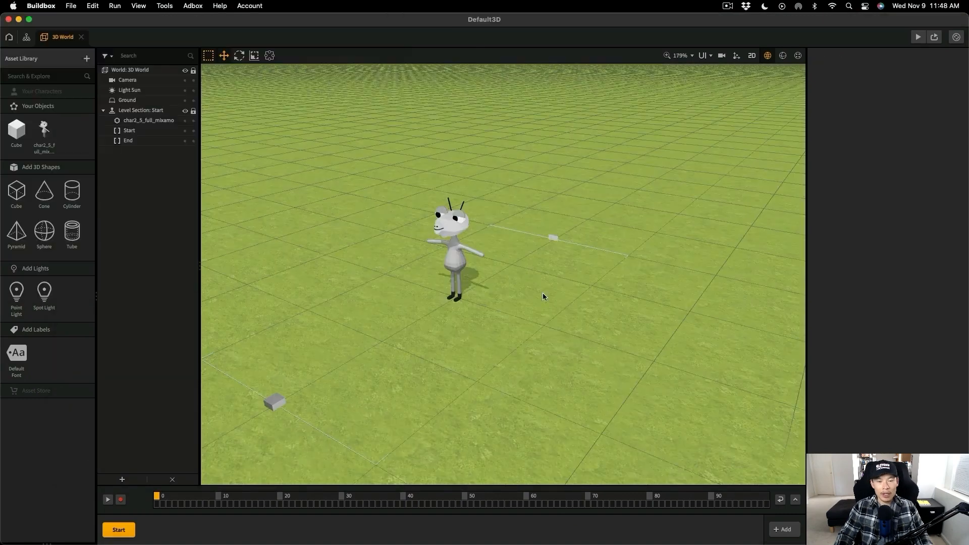
right_click_drag(459, 283, 497, 280)
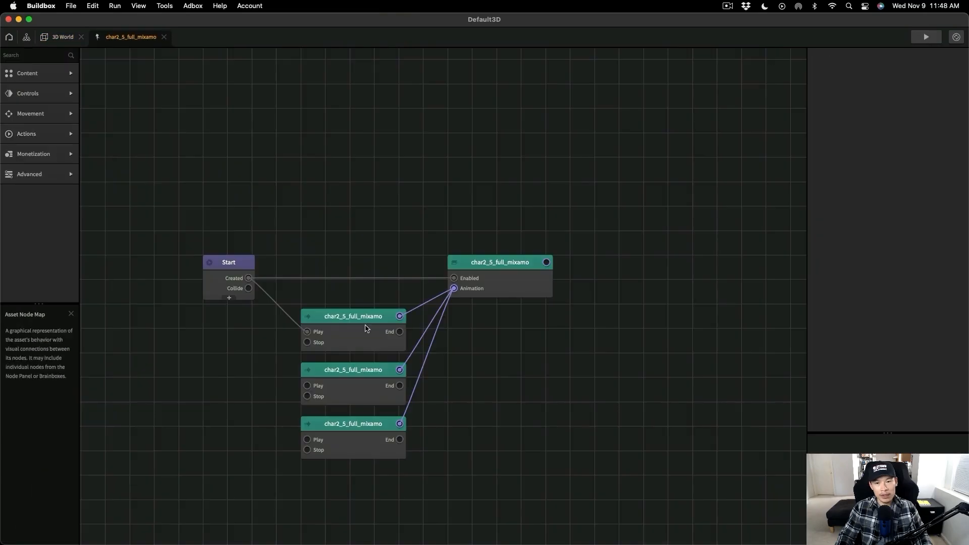
- Preview the first char2_5_full_mixamo keyframe animation and delete its node from the map
left_click(363, 325)
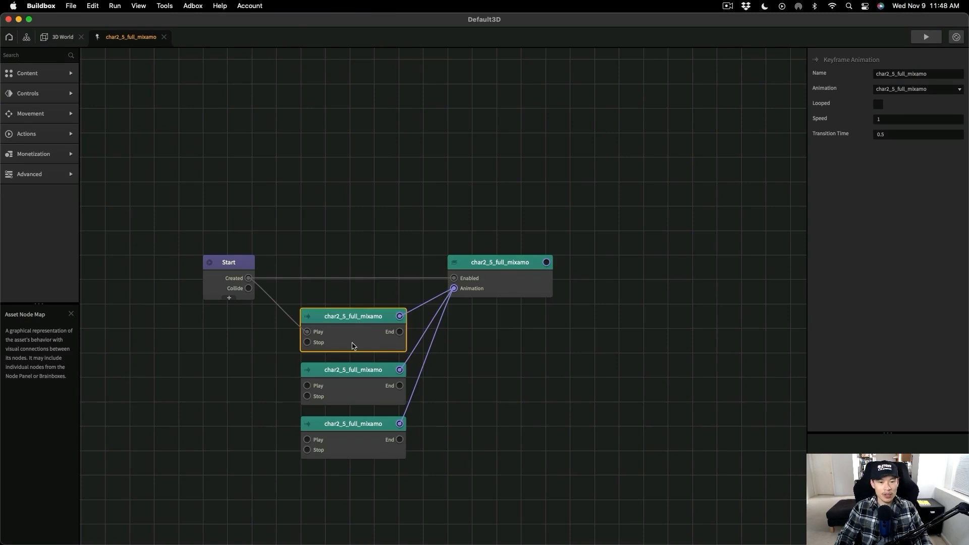
left_click(926, 36)
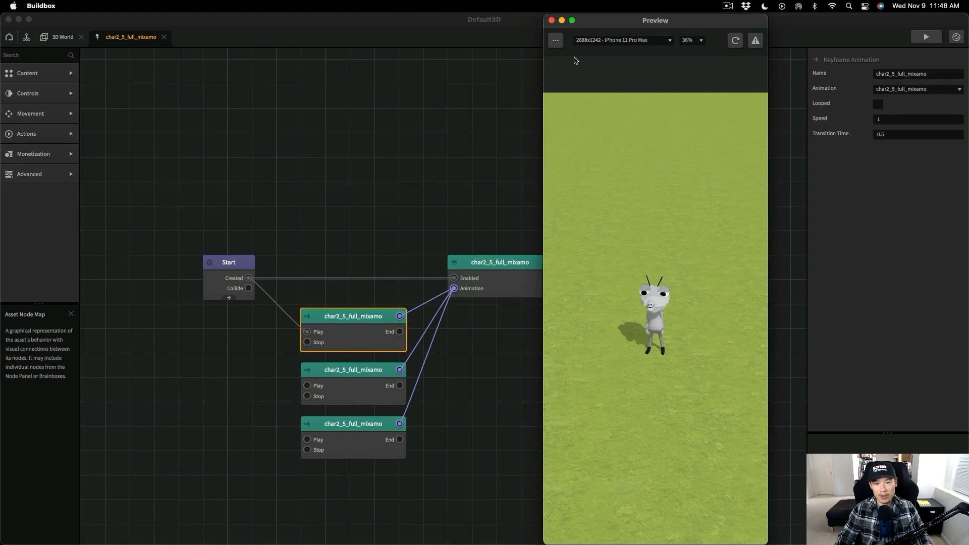
left_click(551, 20)
key("Delete")
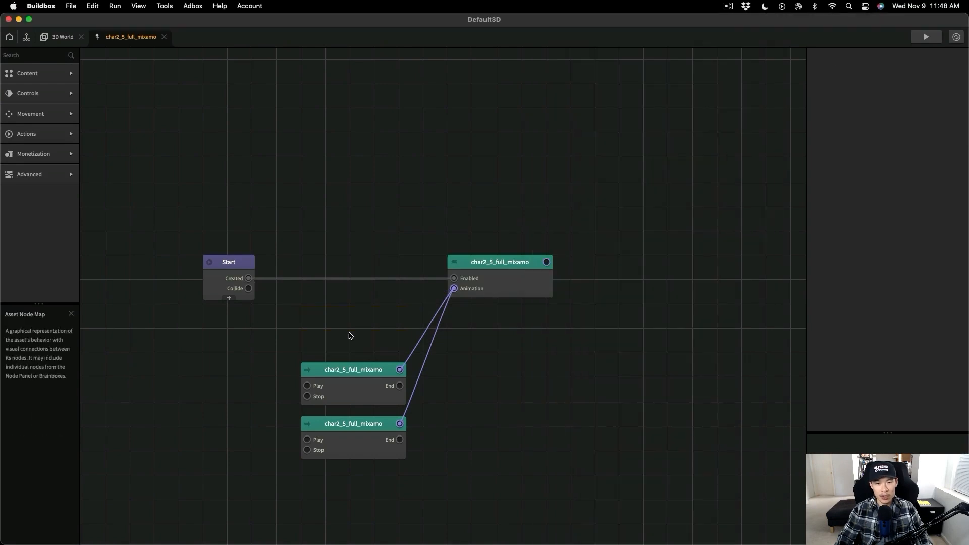
- Connect Start's Created output to the upper remaining animation node's Play input, preview it, and delete that node
left_click(340, 371)
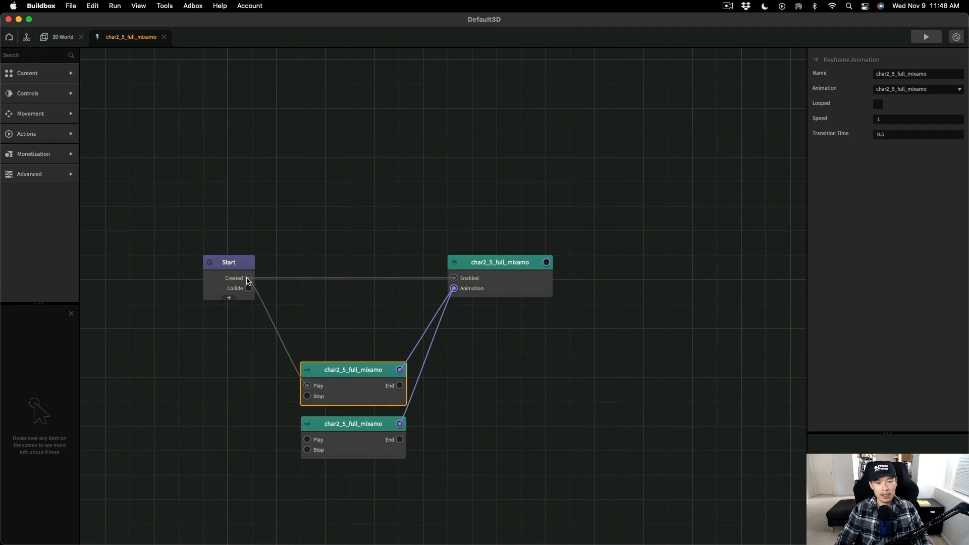
left_click(926, 37)
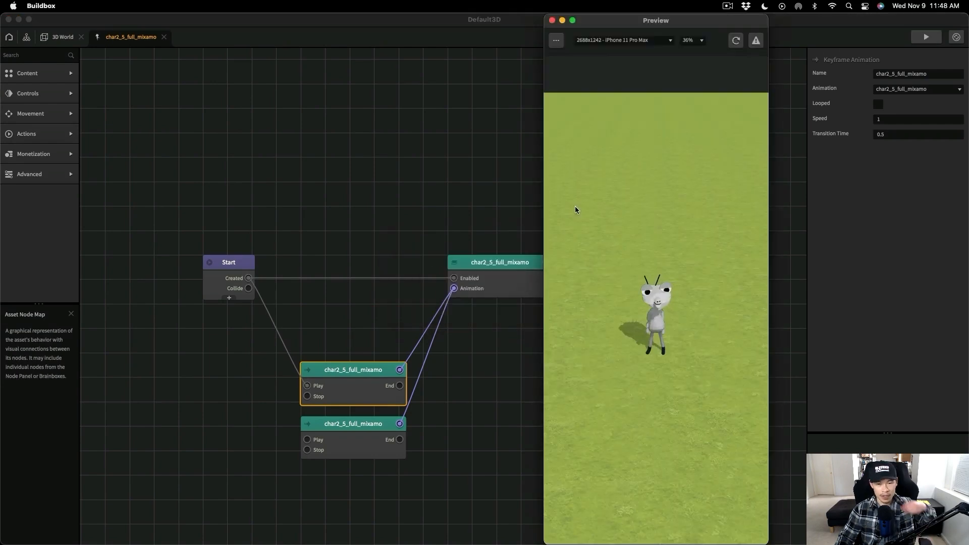
left_click(552, 20)
key("Delete")
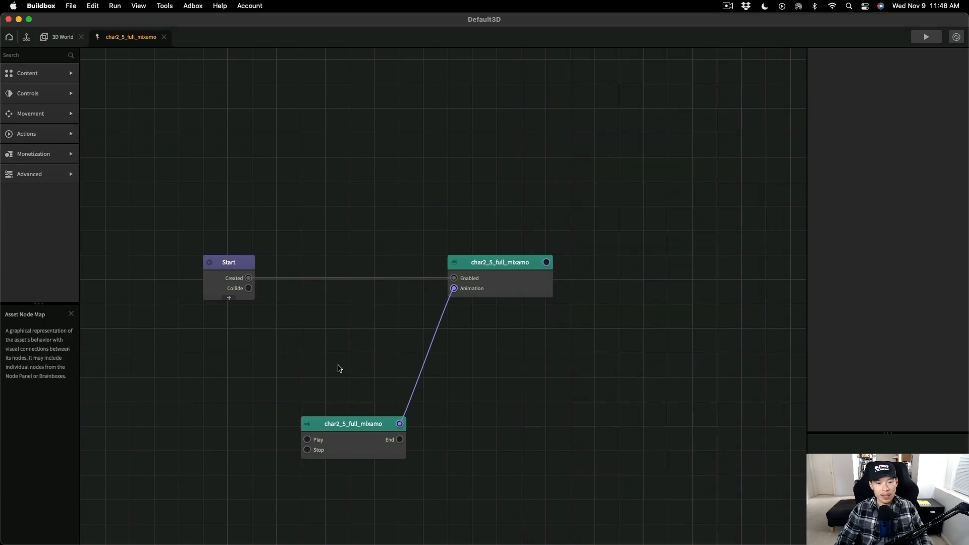
- Connect Start's Created output to the last animation node's Play input, preview its animation, and set it to Looped
left_click_drag(311, 439, 273, 312)
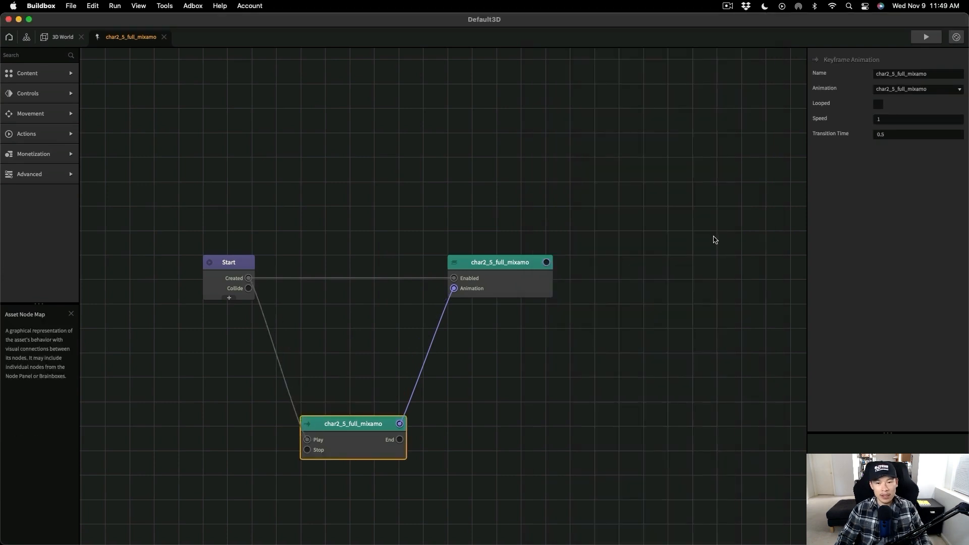
left_click(925, 37)
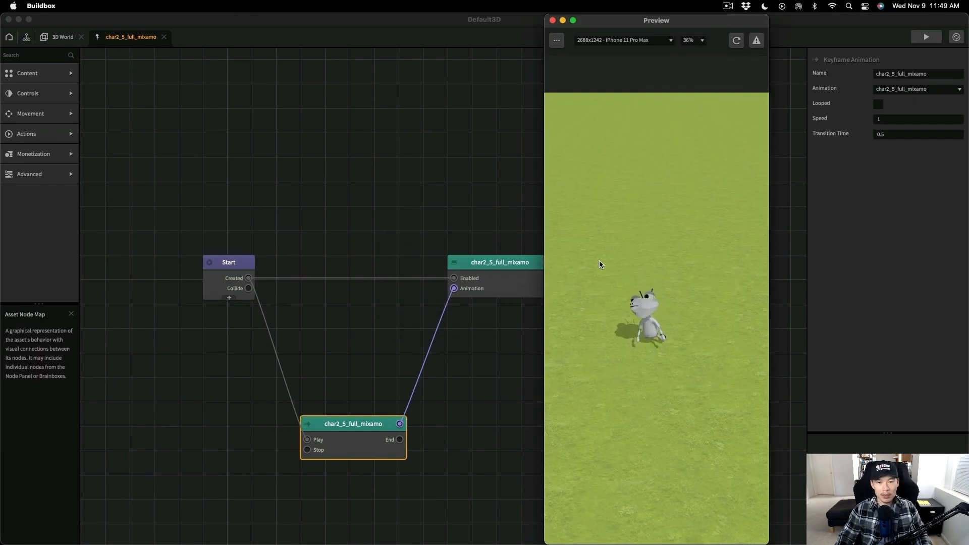
left_click(552, 20)
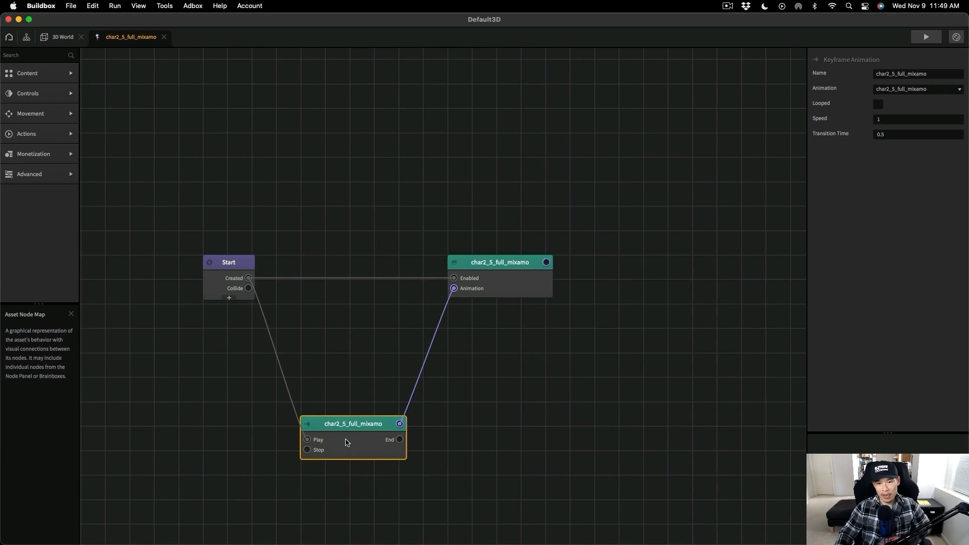
left_click_drag(342, 453, 347, 408)
- Turn off Receive Shadow for every mesh part of the char2_5_full_mixamo model in the Sub Scene Manager
left_click(243, 265)
left_click(493, 272)
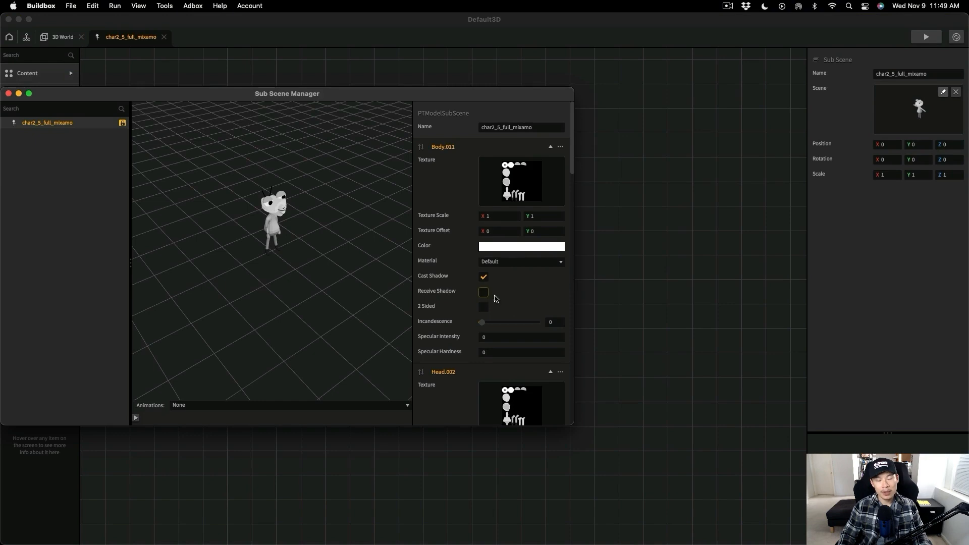
scroll(516, 295, "down", 5)
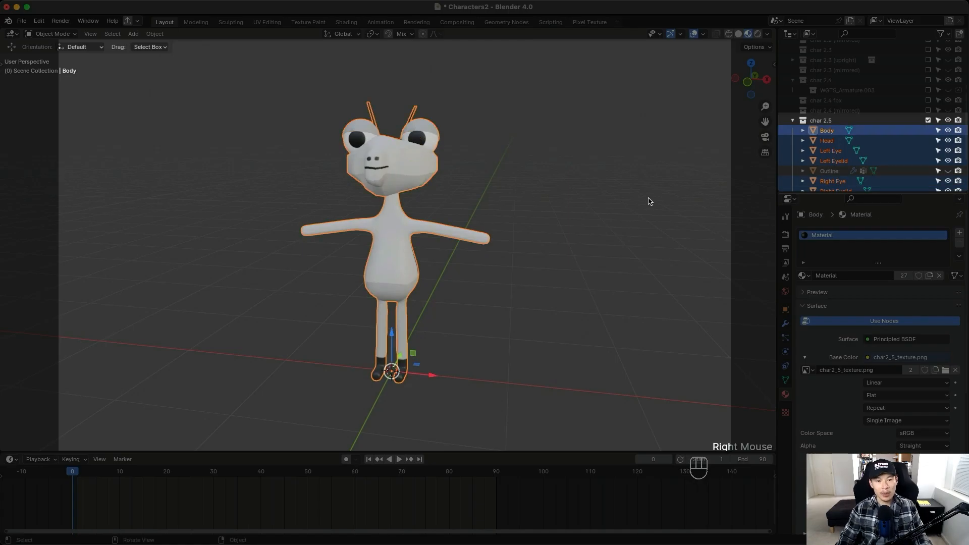
left_click(727, 211)
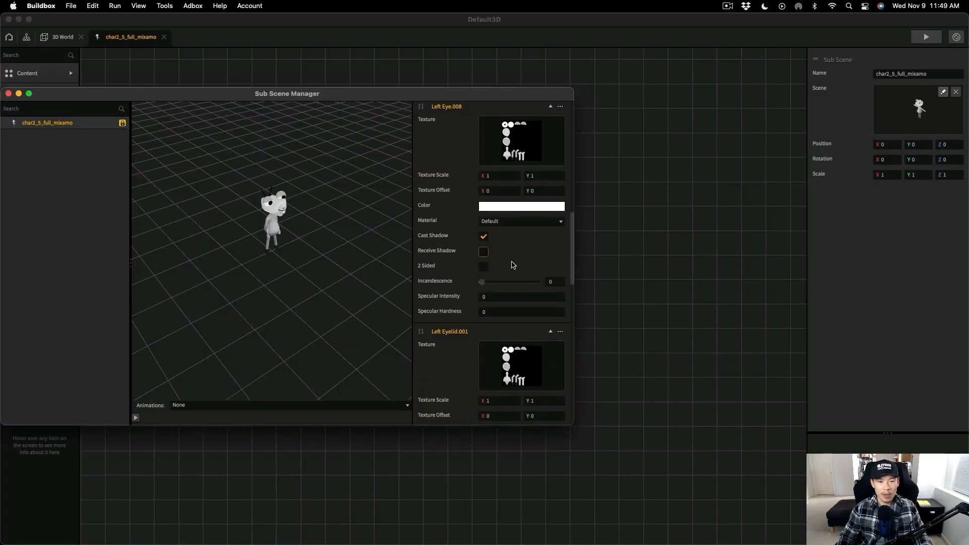
scroll(513, 265, "down", 5)
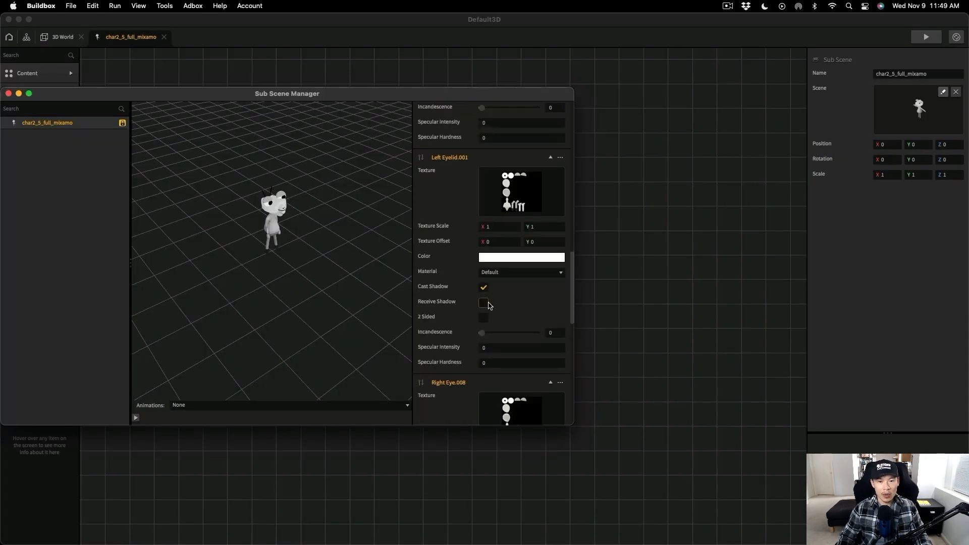
scroll(506, 306, "down", 7)
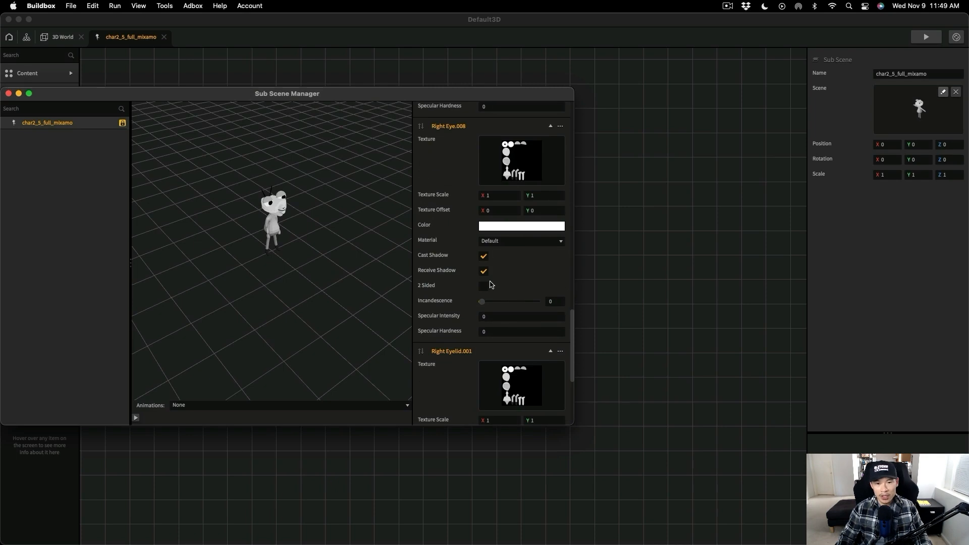
scroll(512, 278, "down", 5)
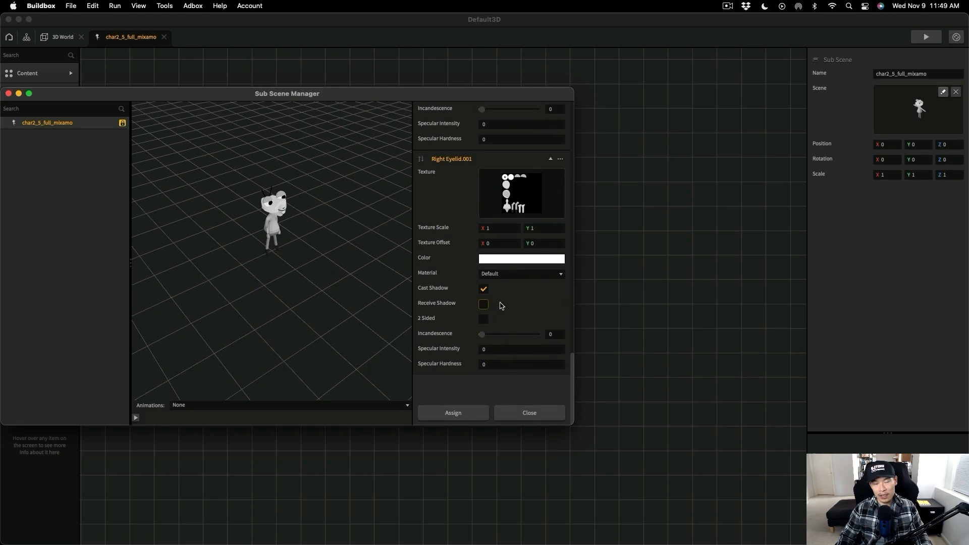
- Try an Incandescence of 1 on the model's Right Eyelid.001 part
scroll(495, 342, "up", 1)
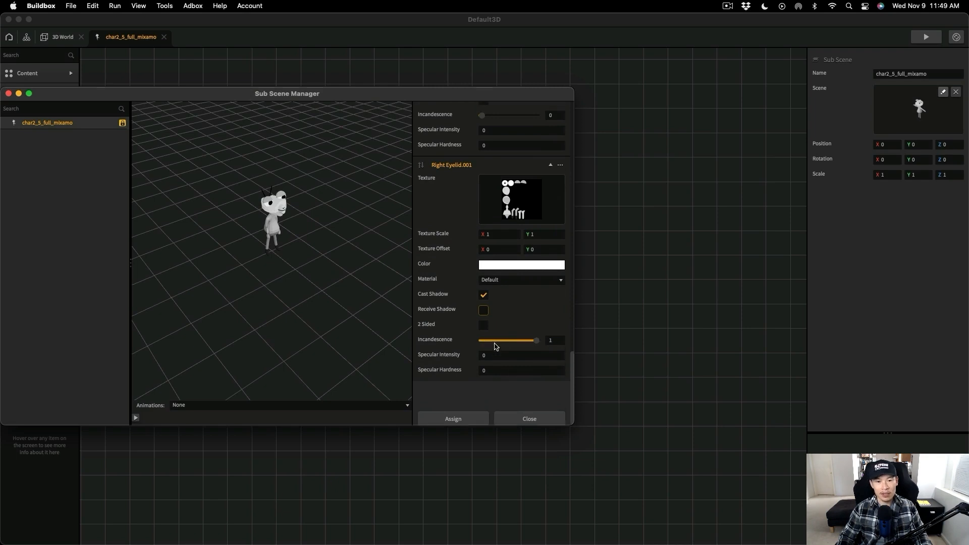
scroll(508, 347, "down", 1)
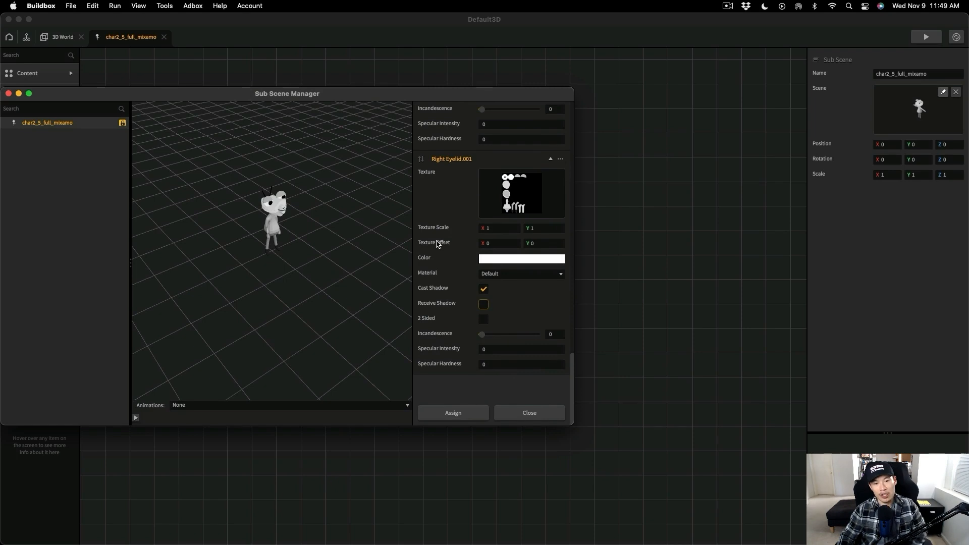
scroll(437, 244, "up", 5)
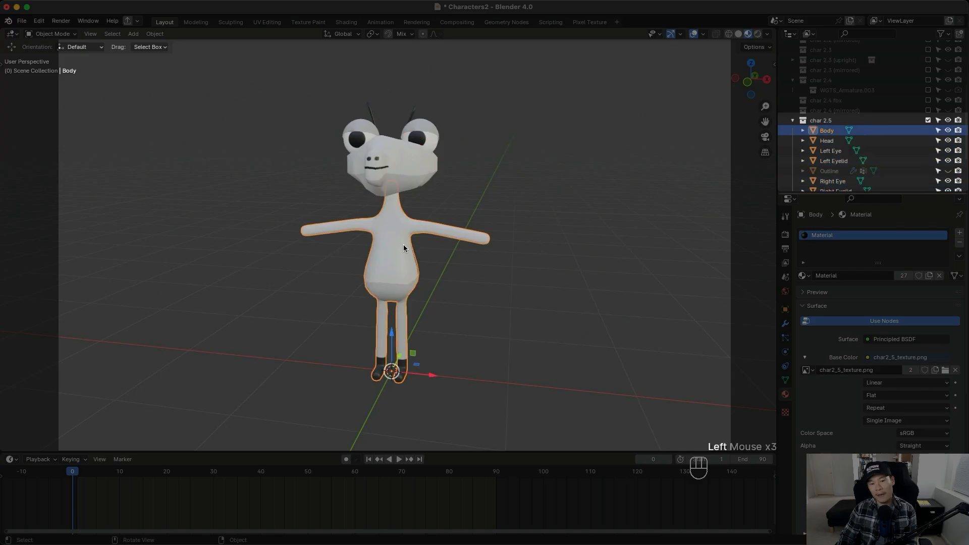
- Switch to Blender, join the selected char 2.5 meshes into the Body object, and make the Outline object visible
right_click(404, 244)
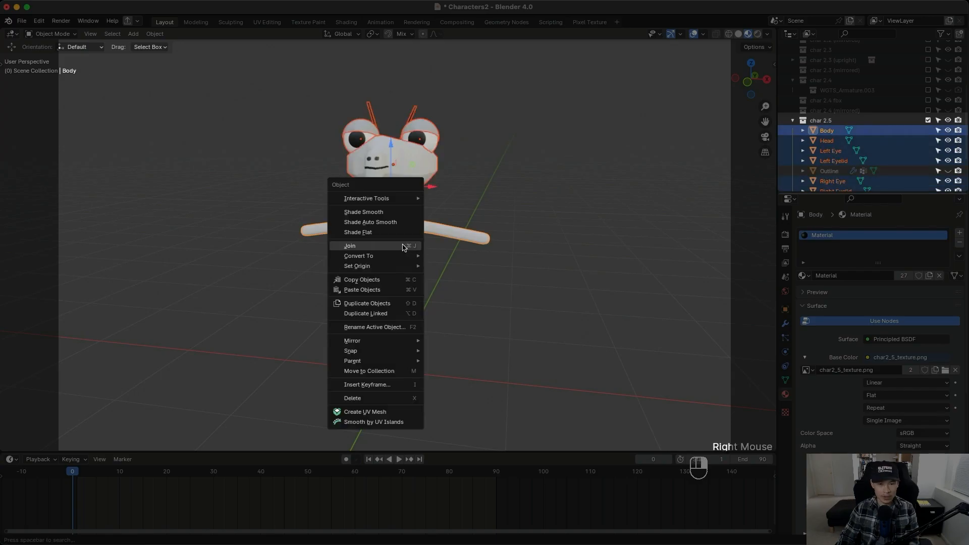
left_click(403, 246)
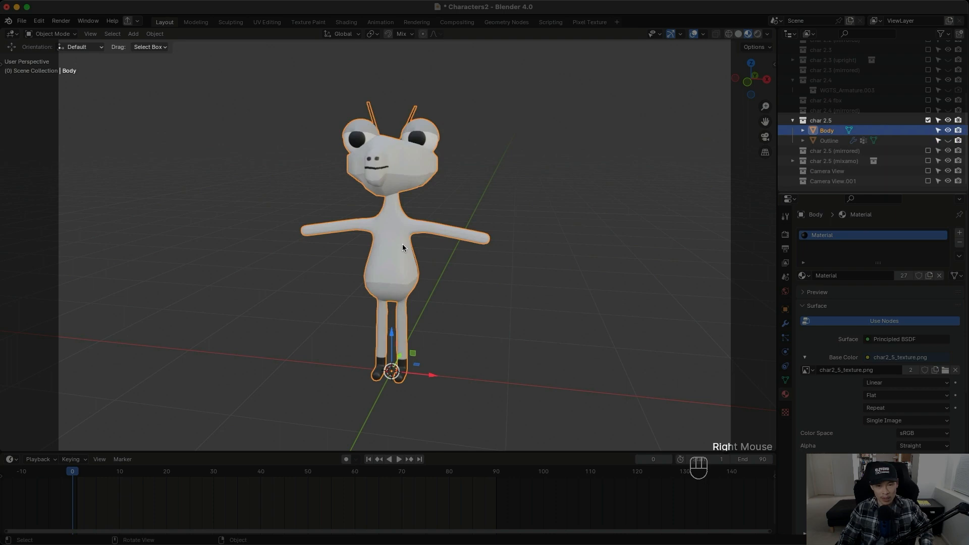
left_click(651, 201)
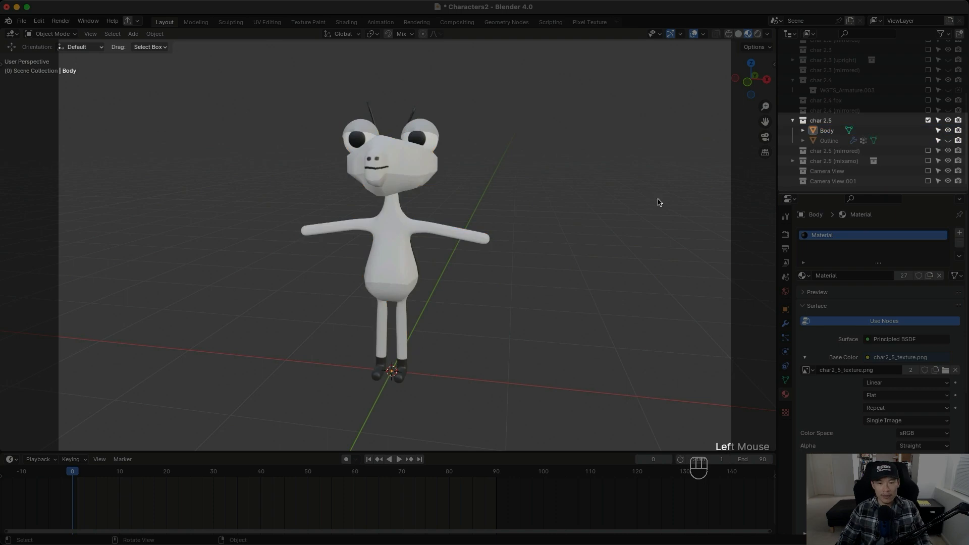
left_click(948, 140)
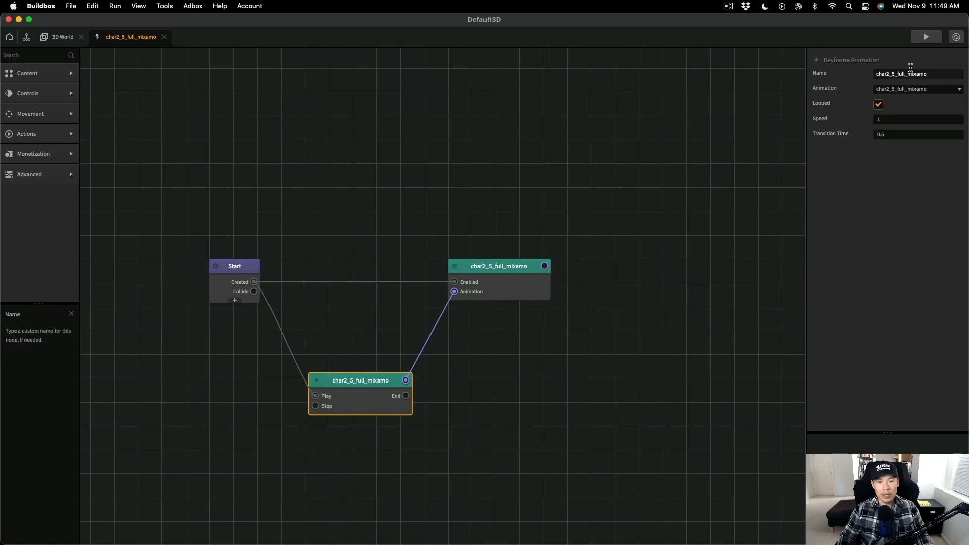
- Switch to Buildbox, preview the looped animation, and set the 3D World camera lower and closer to the character
left_click(926, 37)
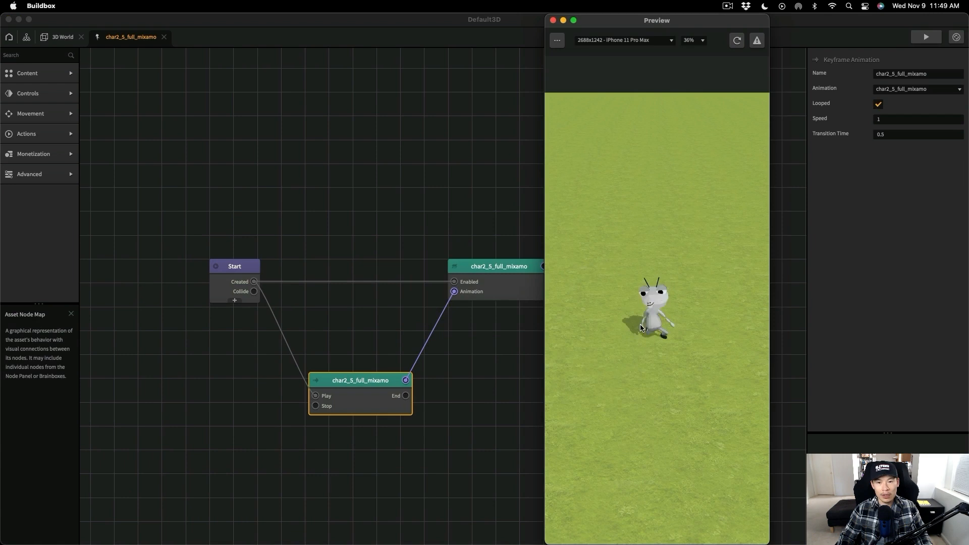
left_click_drag(712, 23, 388, 24)
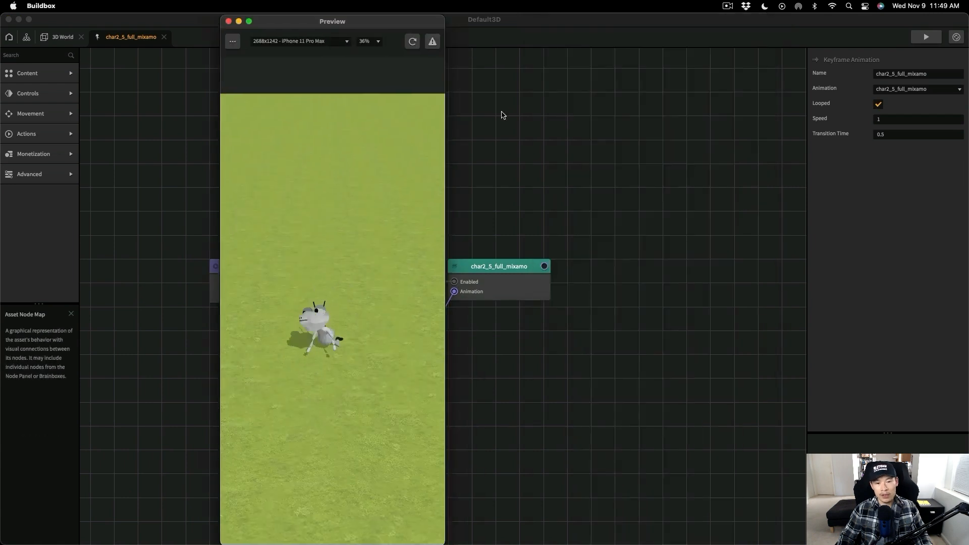
left_click(62, 36)
left_click(721, 55)
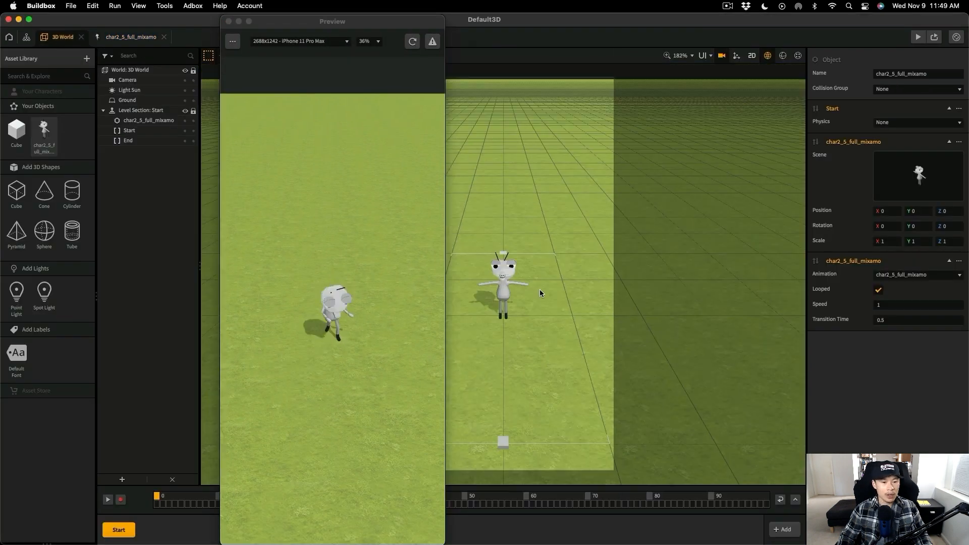
scroll(565, 333, "up", 2)
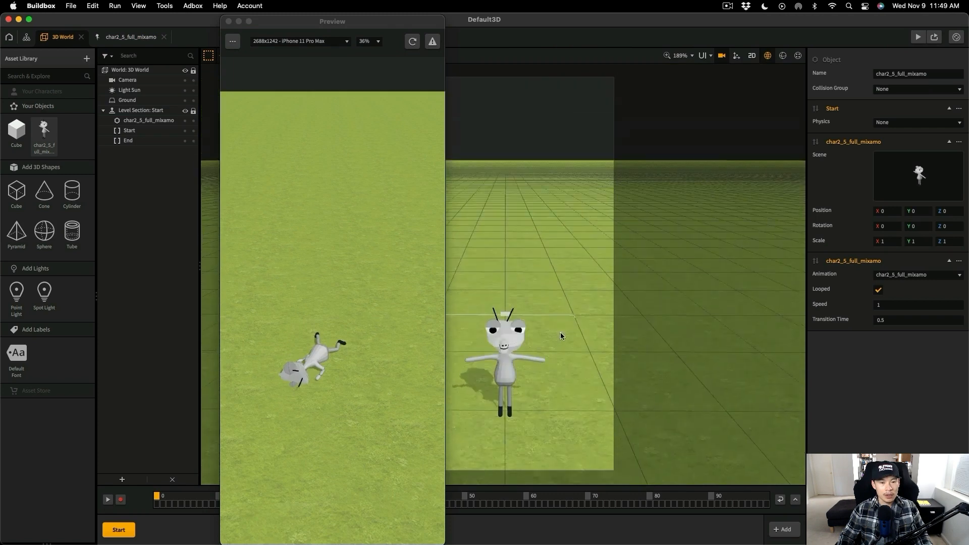
left_click_drag(564, 332, 560, 341)
scroll(558, 339, "up", 2)
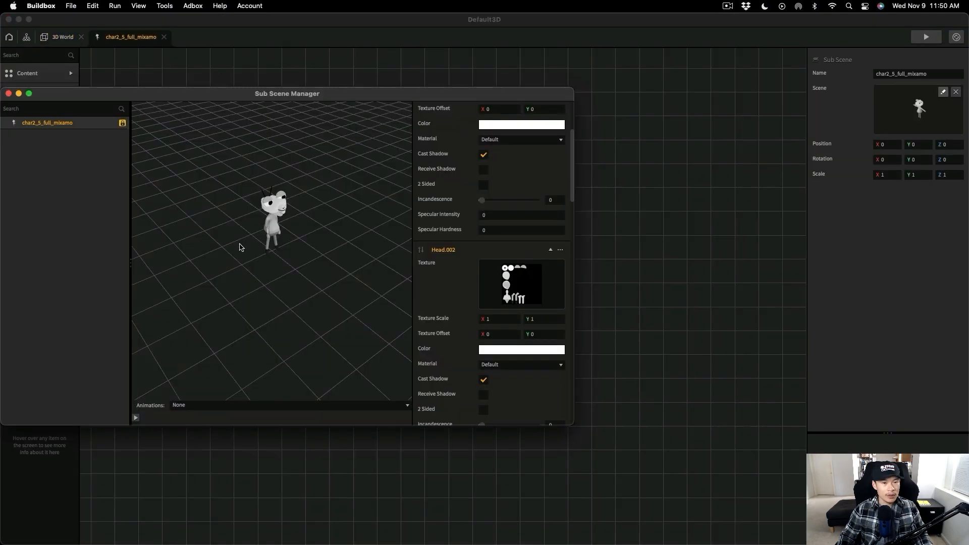
- Examine the character's hands and arms from several angles in the Sub Scene Manager
scroll(236, 237, "up", 5)
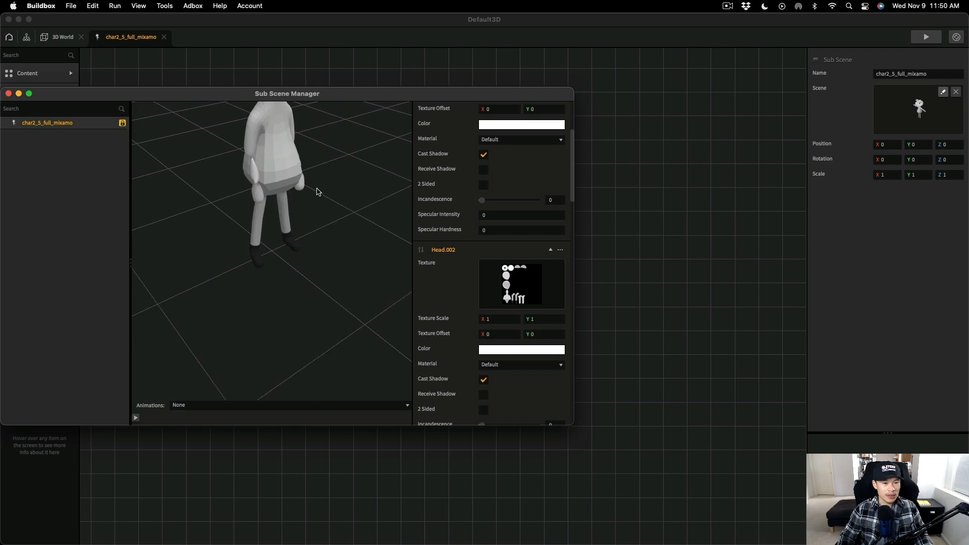
middle_click_drag(318, 192, 318, 242)
right_click_drag(318, 242, 288, 222)
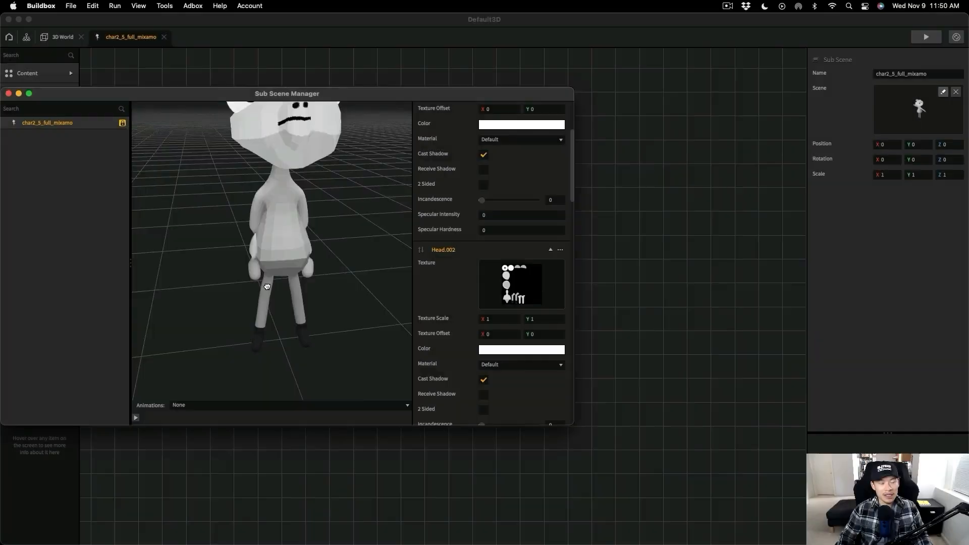
middle_click_drag(277, 290, 236, 227)
right_click_drag(236, 227, 234, 221)
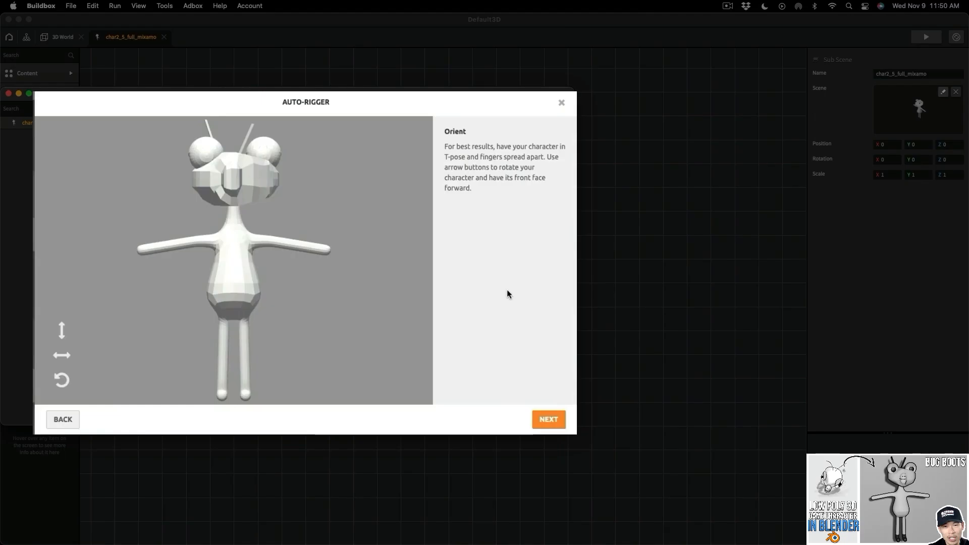
- Place the Auto-Rigger's chin, wrist, elbow, knee and groin markers on the character with Use Symmetry on
left_click(548, 419)
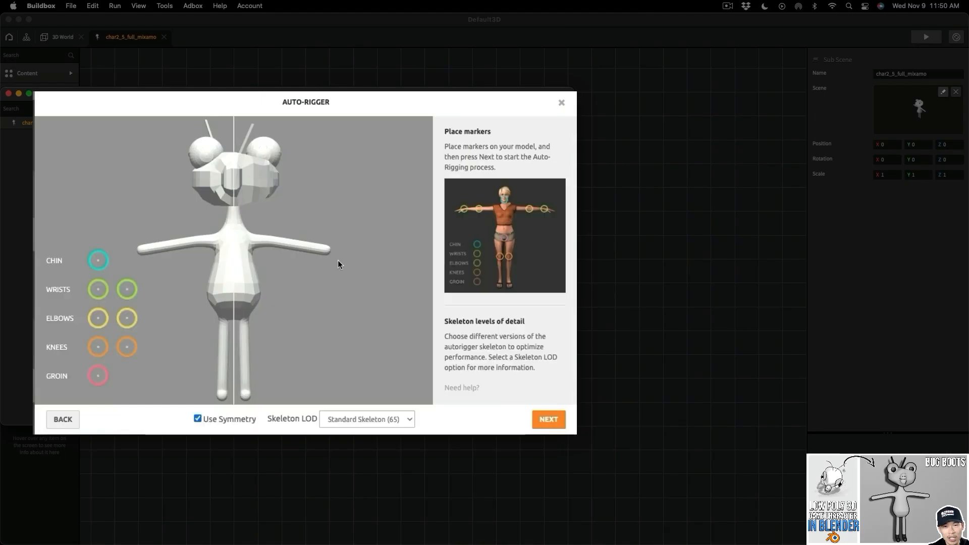
left_click_drag(98, 260, 233, 189)
mouse_move(98, 289)
left_mouse_down()
mouse_move(196, 243)
mouse_move(156, 247)
left_mouse_up()
left_click_drag(98, 318, 183, 244)
left_click_drag(98, 346, 222, 353)
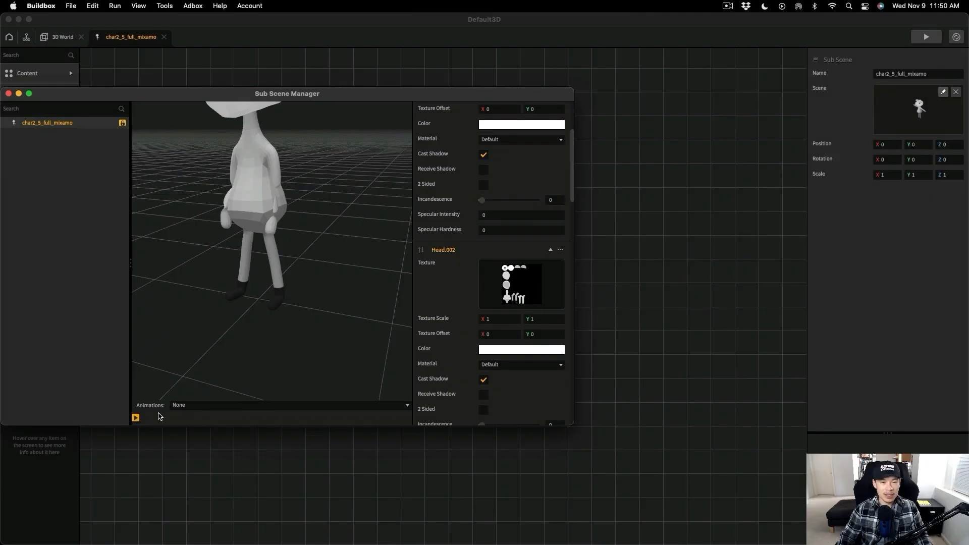
- Choose the third char2_5_full_mixamo animation in the Sub Scene Manager to preview it on the character
left_click(192, 405)
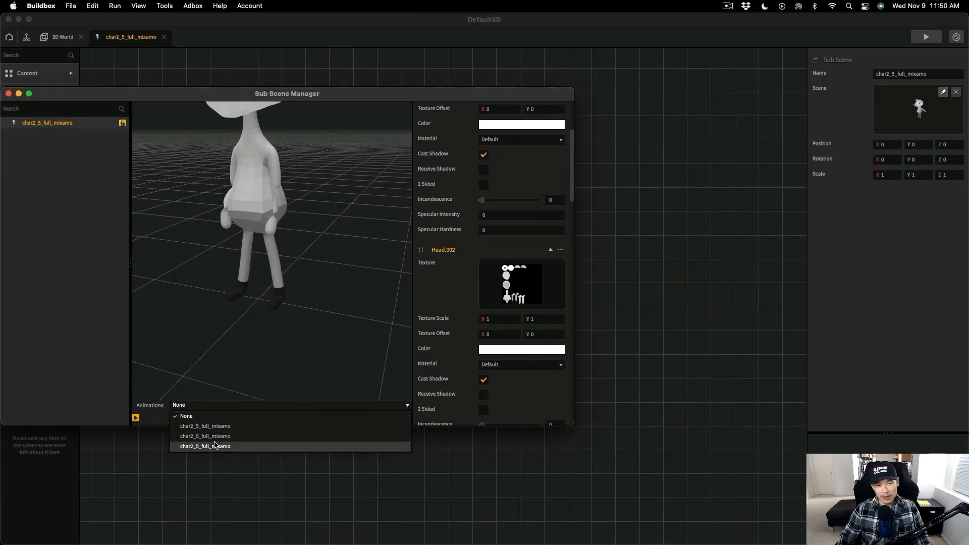
left_click(215, 446)
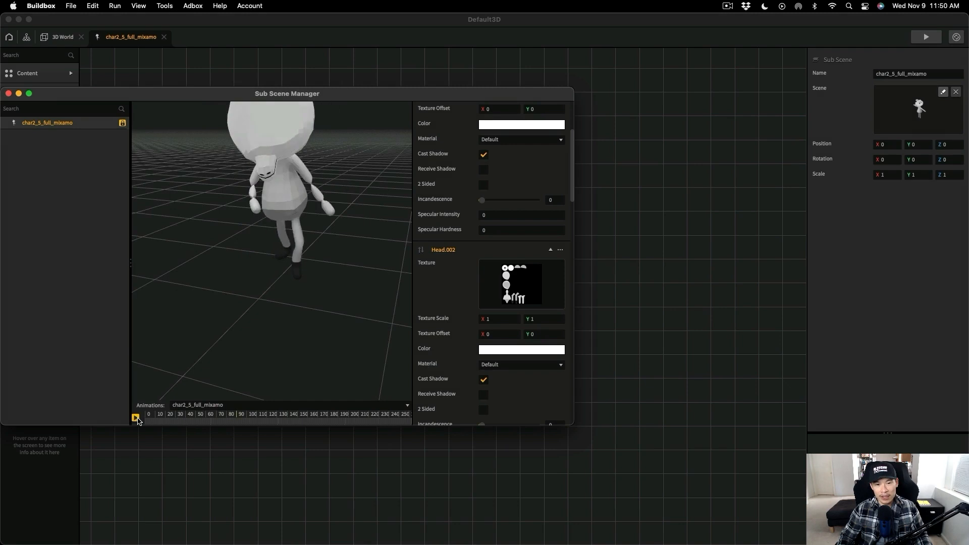
- Set the materials of the character's mesh parts, including Head.002, to Shadeless
scroll(513, 360, "down", 5)
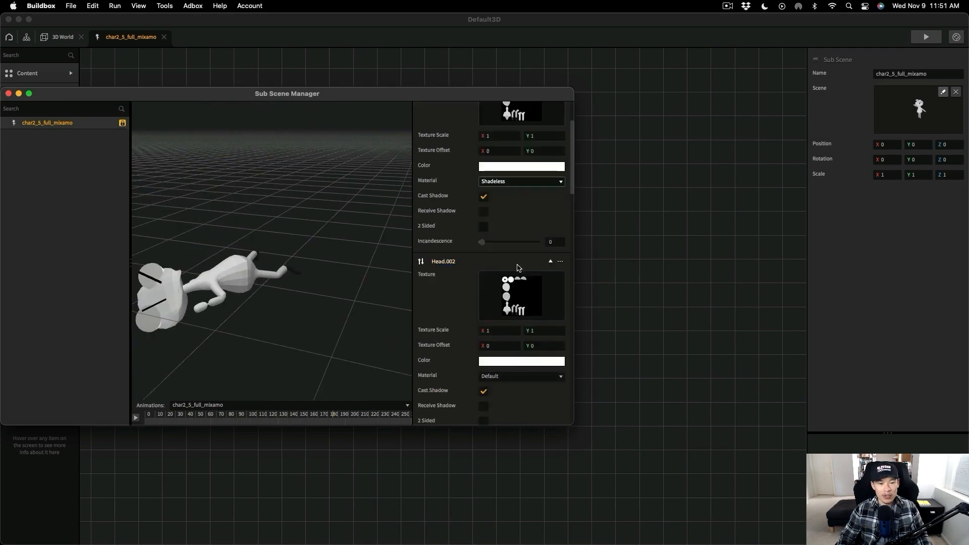
left_click(519, 255)
left_click(510, 275)
left_click(520, 283)
left_click(513, 357)
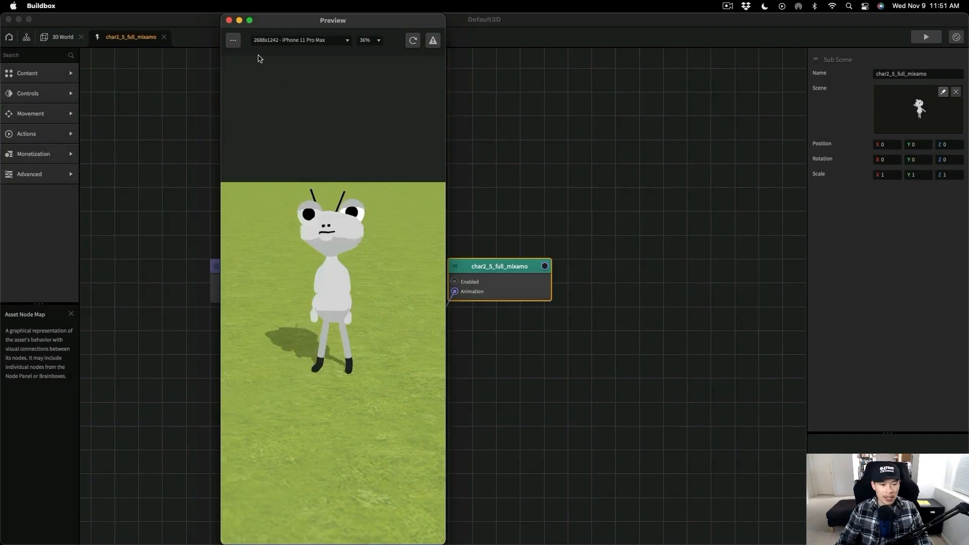
- Switch to Blender and save the Characters2.blend file
key("ctrl+Up")
left_click(255, 218)
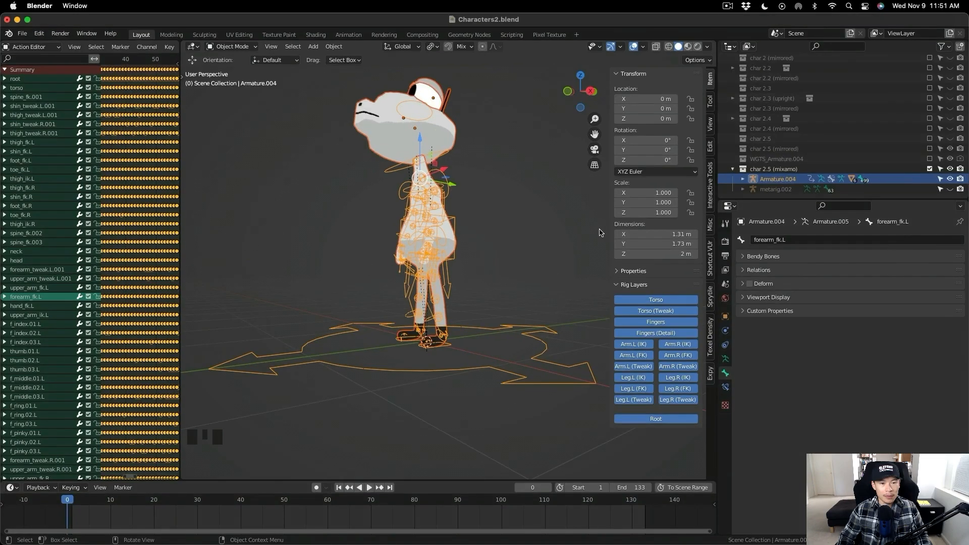
key("super+s")
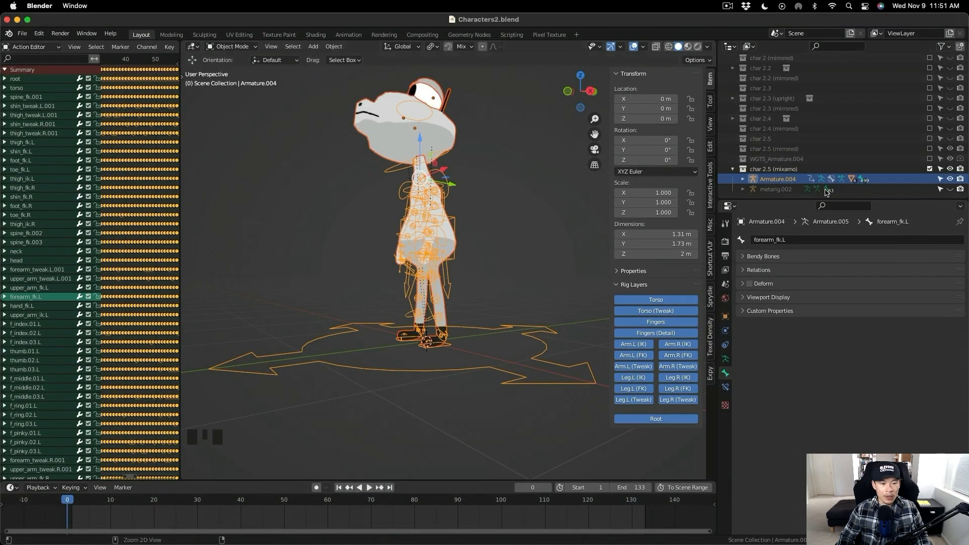
- Duplicate the body, head, eye and eyelid meshes under Armature.004, leaving the copies in place
left_click(742, 180)
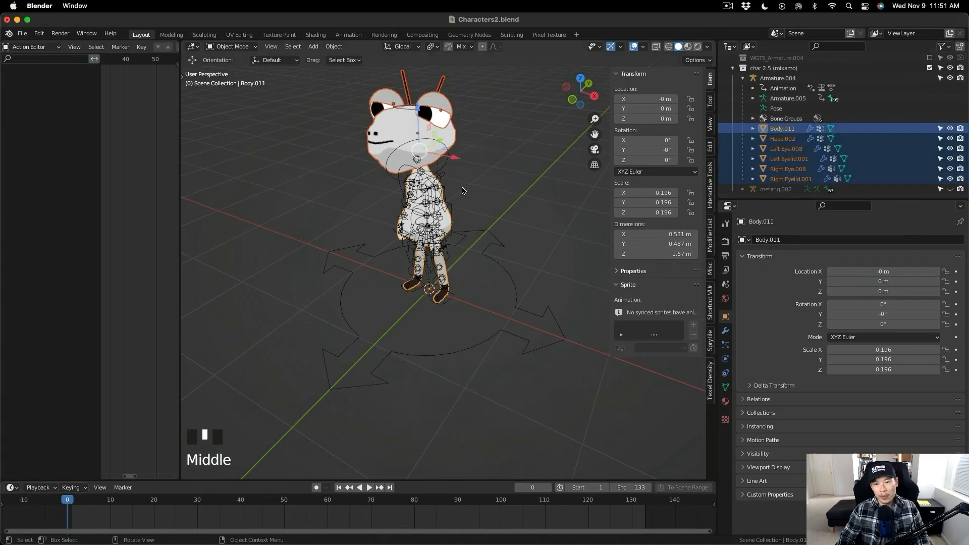
key("shift+d")
right_click(504, 188)
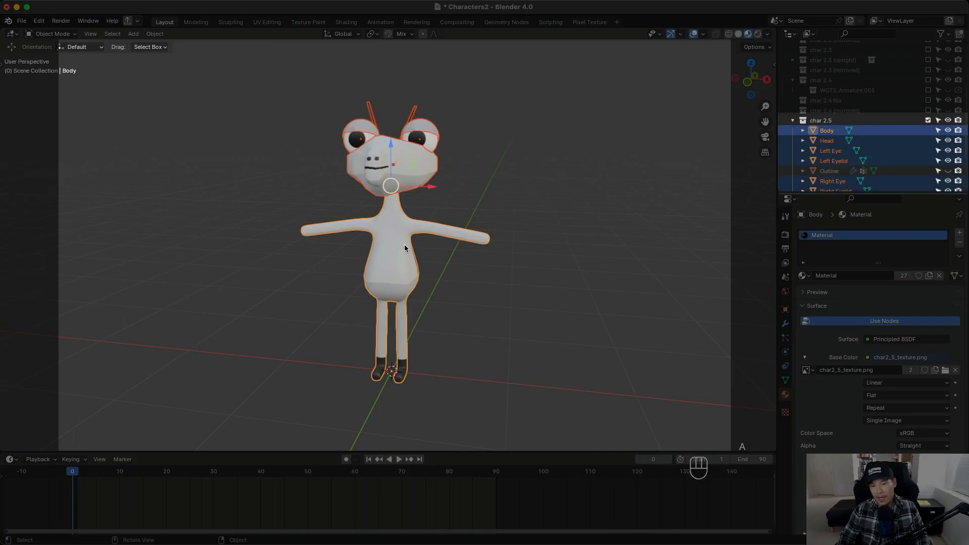
- Join the selected char 2.5 meshes into a single Body object and unhide the Outline object
right_click(404, 244)
left_click(402, 245)
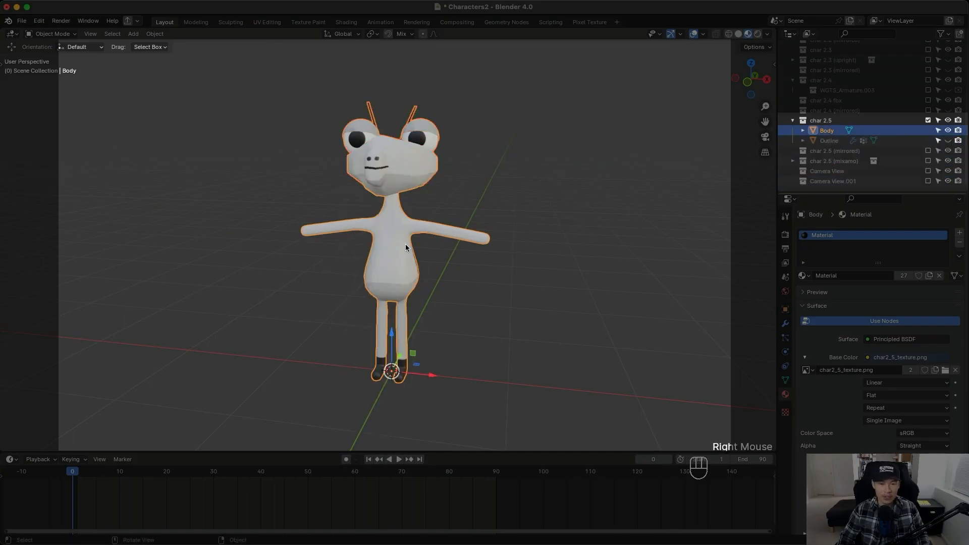
left_click(650, 202)
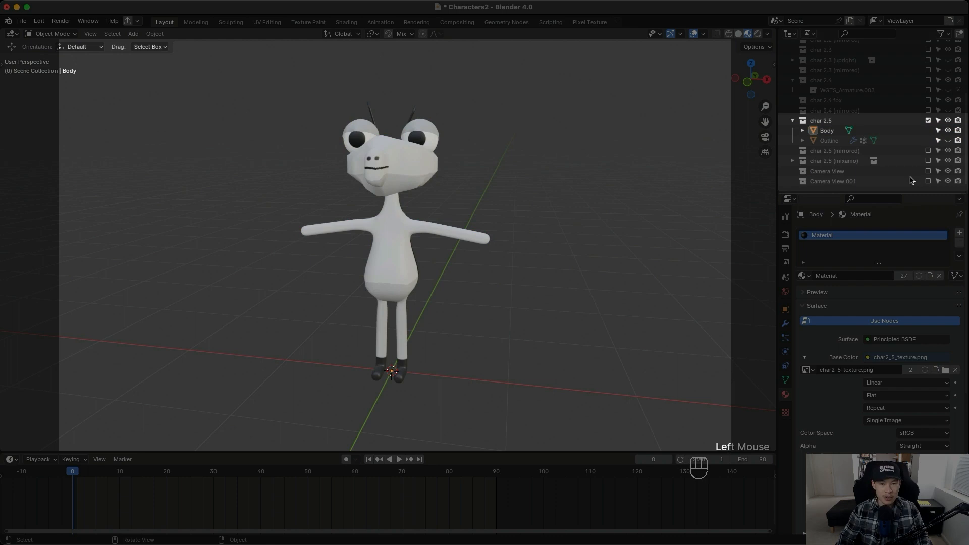
left_click(948, 141)
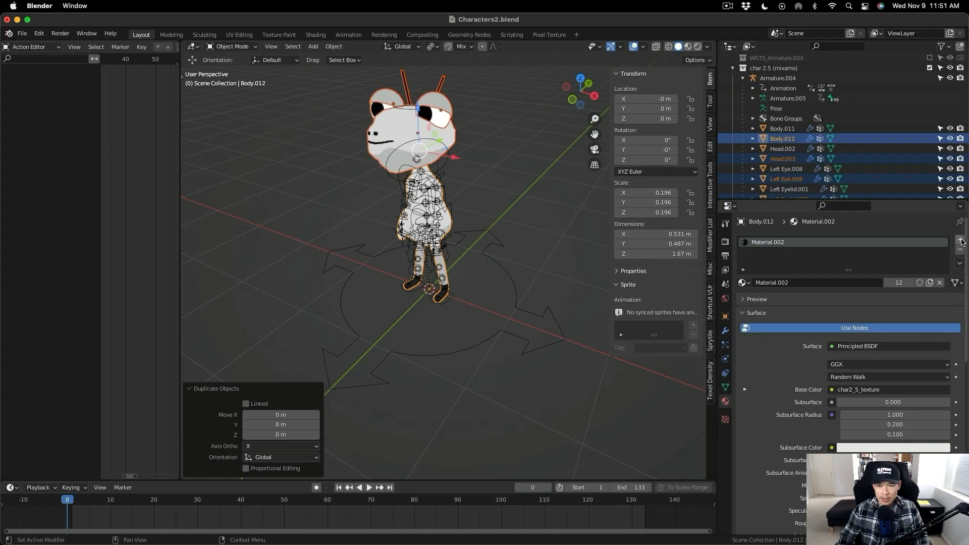
- Add a second material slot to the duplicated body Body.012 and assign the existing Outline material to it
left_click(960, 241)
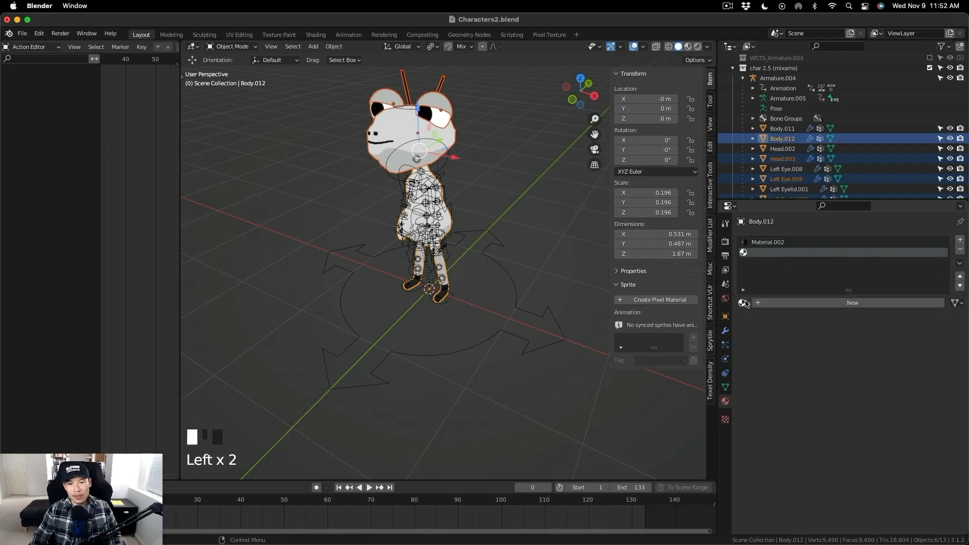
left_click(743, 302)
left_click(777, 348)
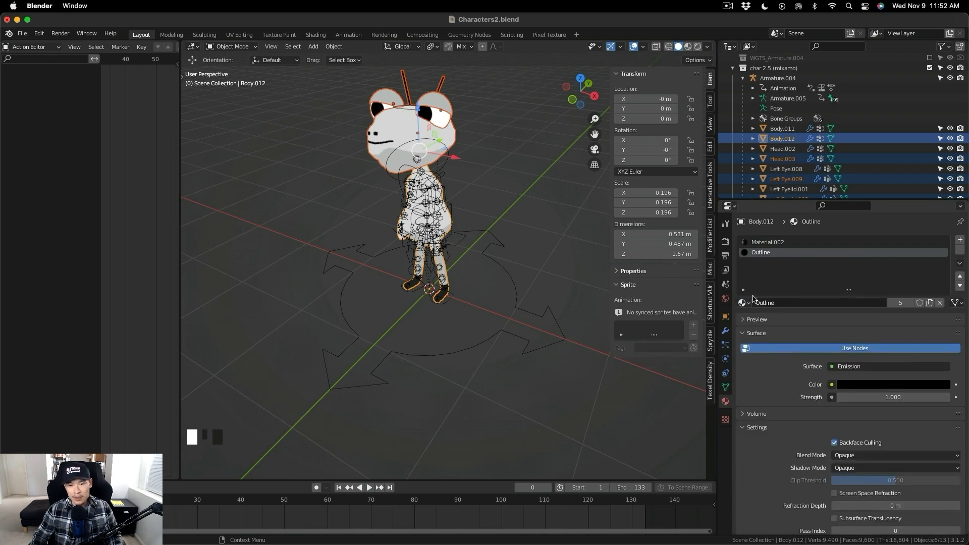
- Add a Mask modifier to Body.012
left_click(725, 330)
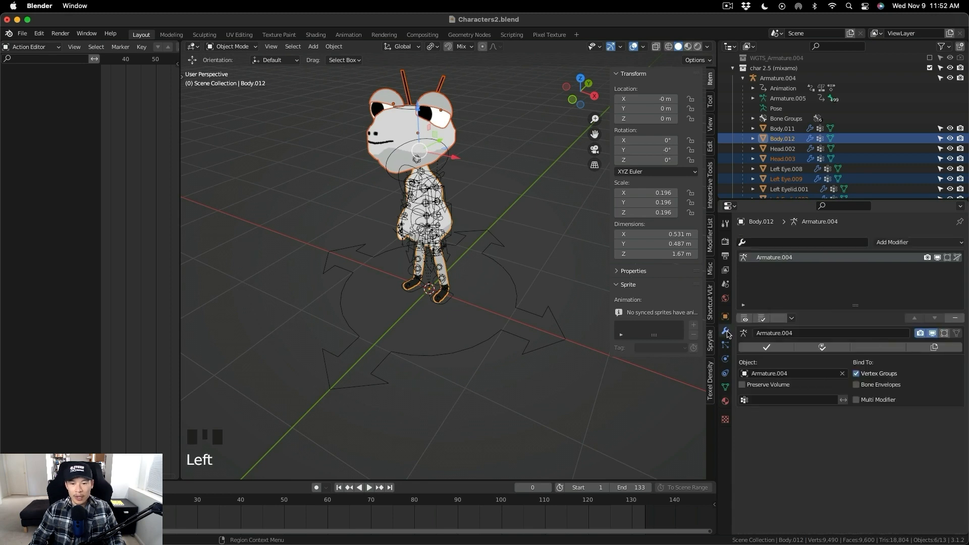
left_click(931, 245)
left_click(786, 346)
- Add a Solidify modifier to Body.012 with Flip Normals and High Quality Normals on and a material index offset of 1
left_click(919, 242)
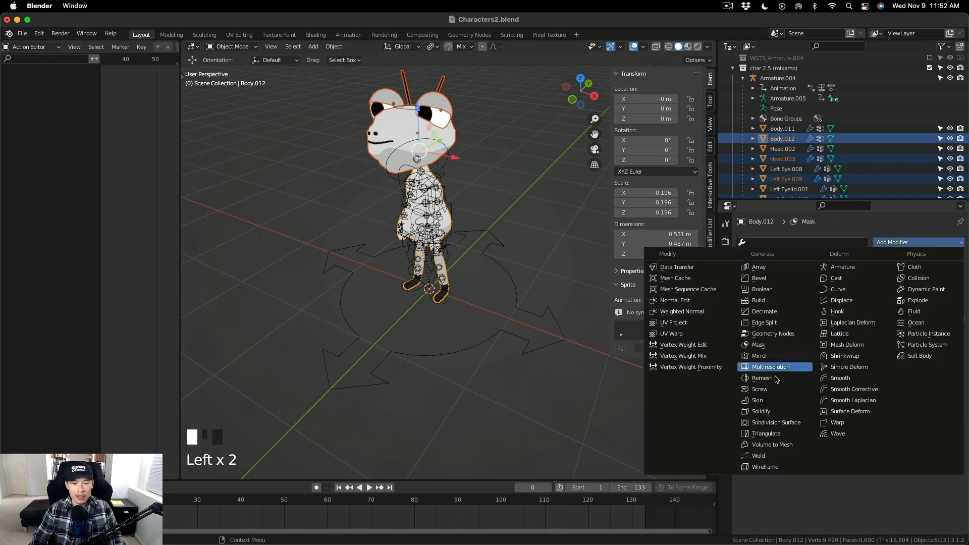
left_click(761, 411)
left_click(856, 385)
left_click(856, 407)
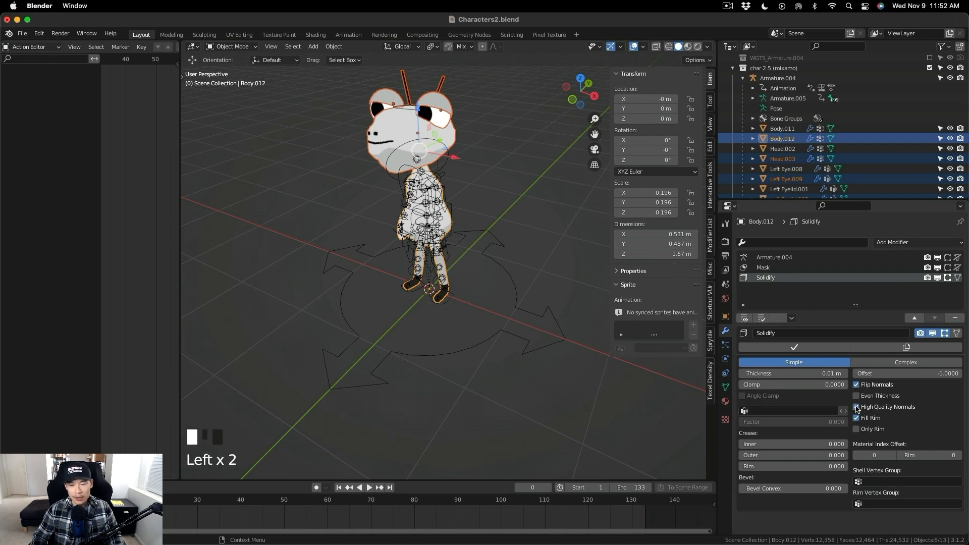
left_click(895, 456)
- Create a vertex group named Outline on Body.012 and use it as the Solidify modifier's shell vertex group
left_click(725, 387)
left_click(955, 272)
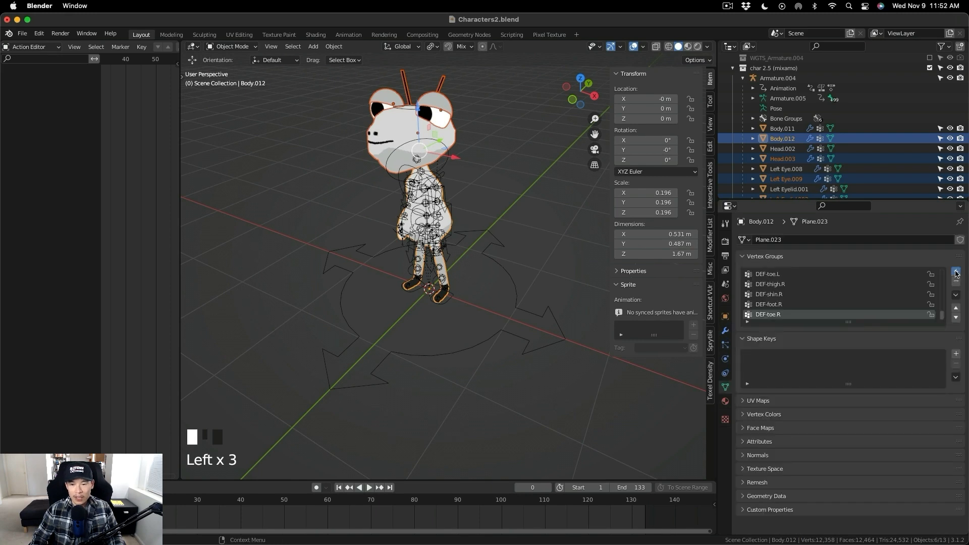
double_click(764, 314)
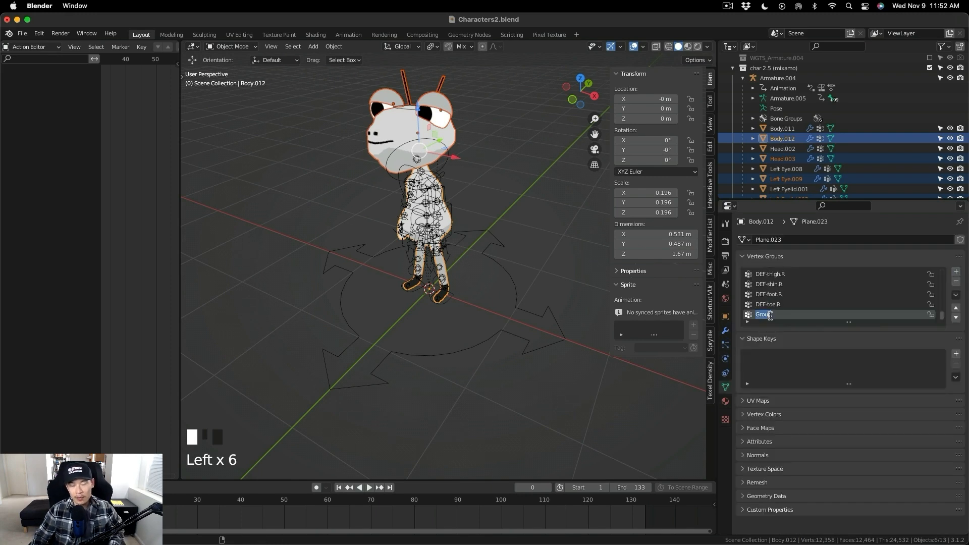
left_click(725, 330)
left_click(888, 481)
scroll(874, 408, "down", 15)
left_click(868, 462)
- Set the Mask modifier's vertex group to Outline and move the Solidify modifier above Mask in the stack
left_click(772, 267)
left_click(809, 385)
scroll(807, 399, "down", 15)
left_click(787, 490)
left_click(777, 278)
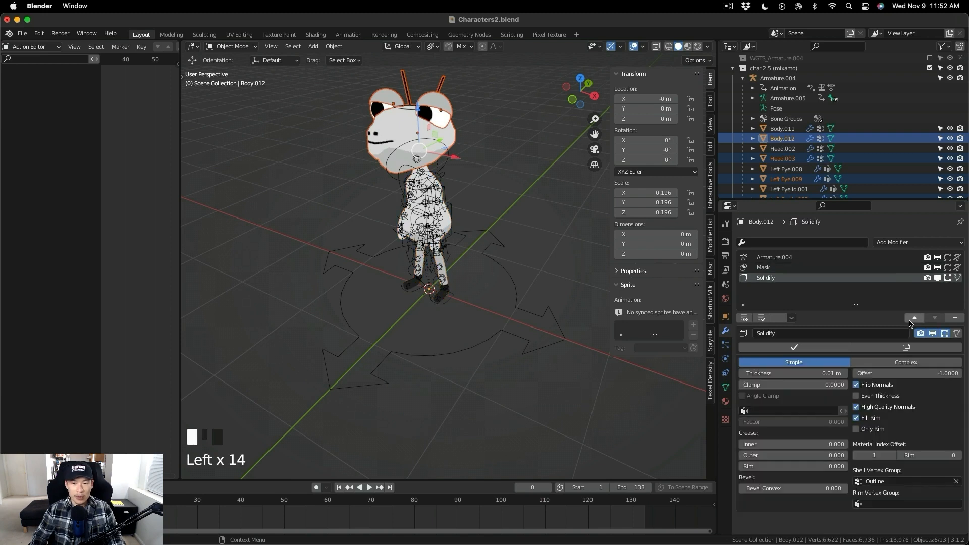
left_click(912, 319)
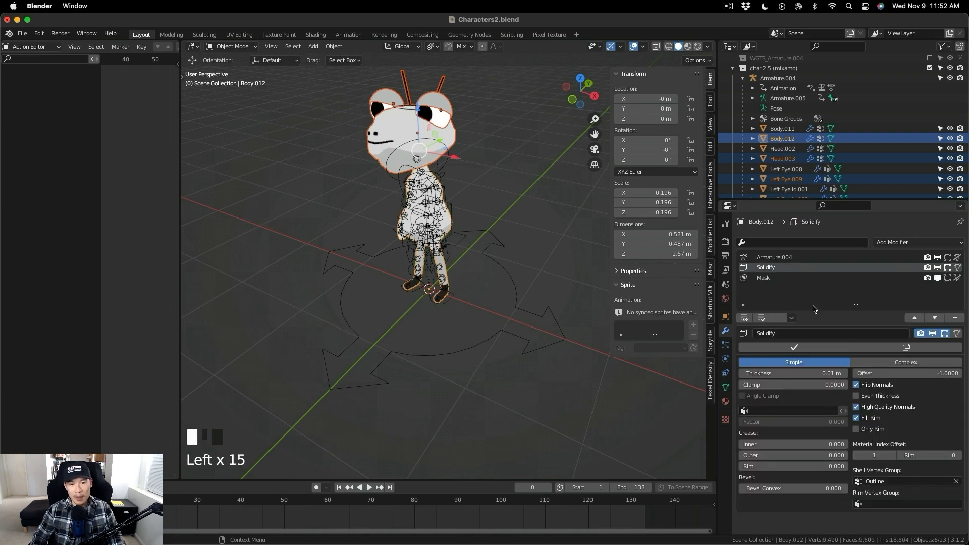
- Set the Solidify offset to 1 and thickness to 0.05 m, and inspect the outline around the character
left_click_drag(860, 375, 958, 374)
mouse_move(812, 374)
left_mouse_down()
mouse_move(828, 375)
mouse_move(811, 374)
left_mouse_up()
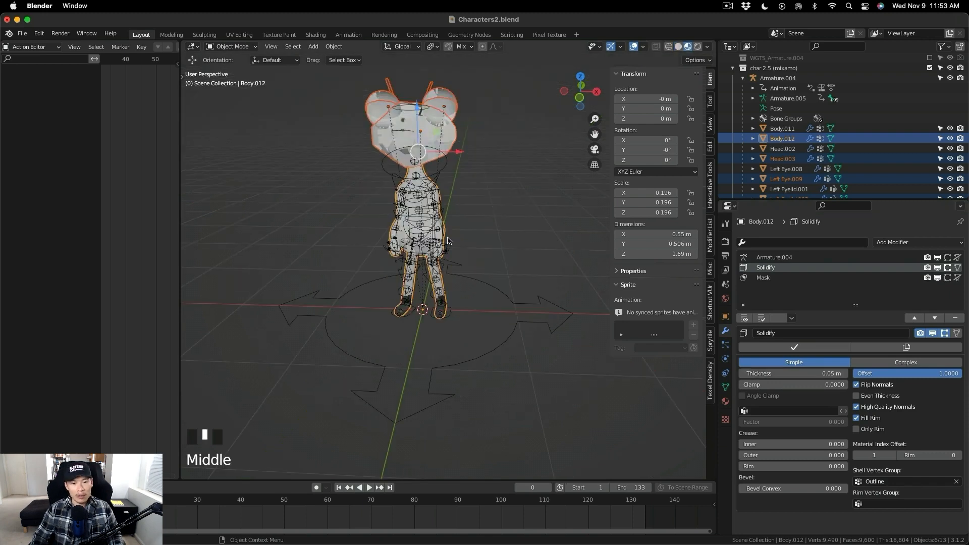
scroll(446, 237, "up", 2)
middle_click_drag(457, 230, 434, 217)
scroll(442, 220, "down", 2)
scroll(501, 212, "down", 1)
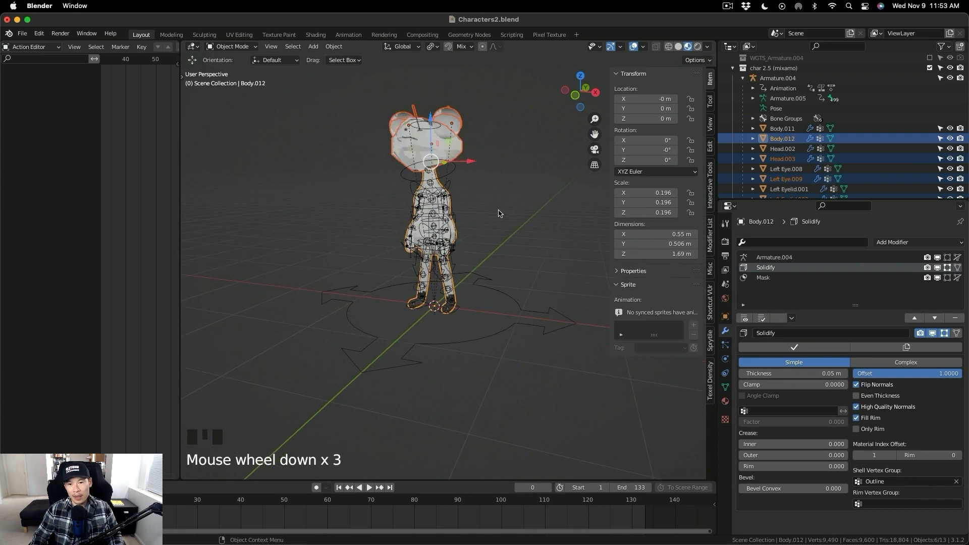
- Try to copy the modifiers from Body.012 to Head.003 with Copy Modifiers, and check both objects' modifier stacks
left_click(785, 158)
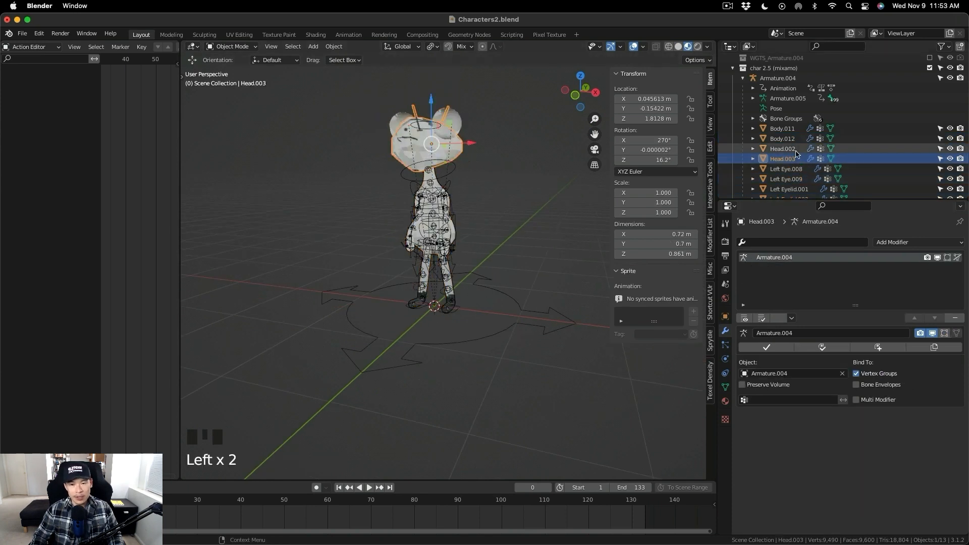
left_click(783, 139)
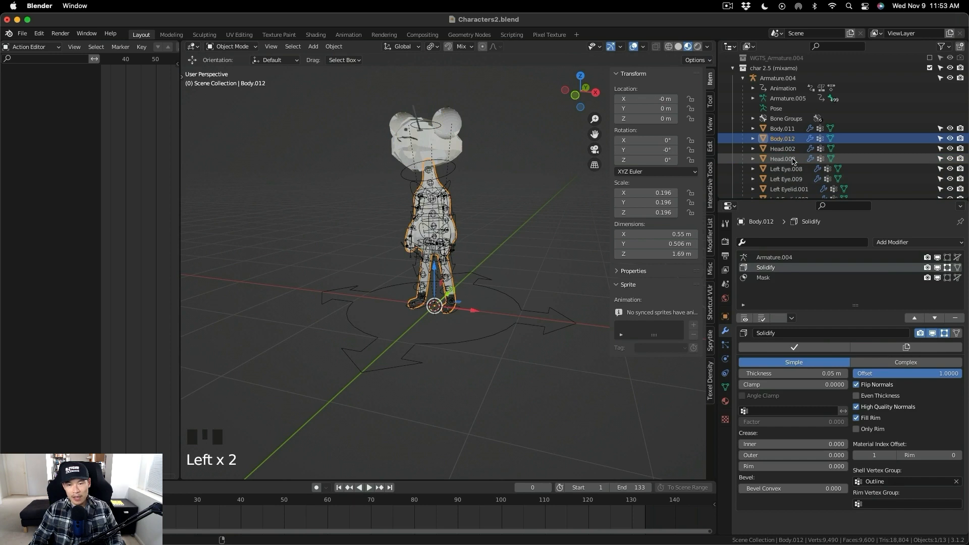
left_click(793, 159, "ctrl")
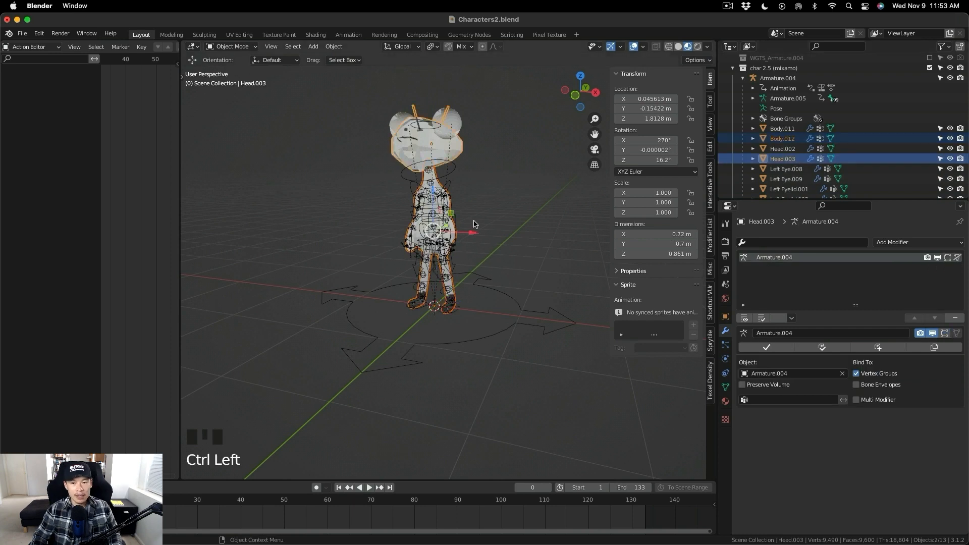
key("ctrl+l")
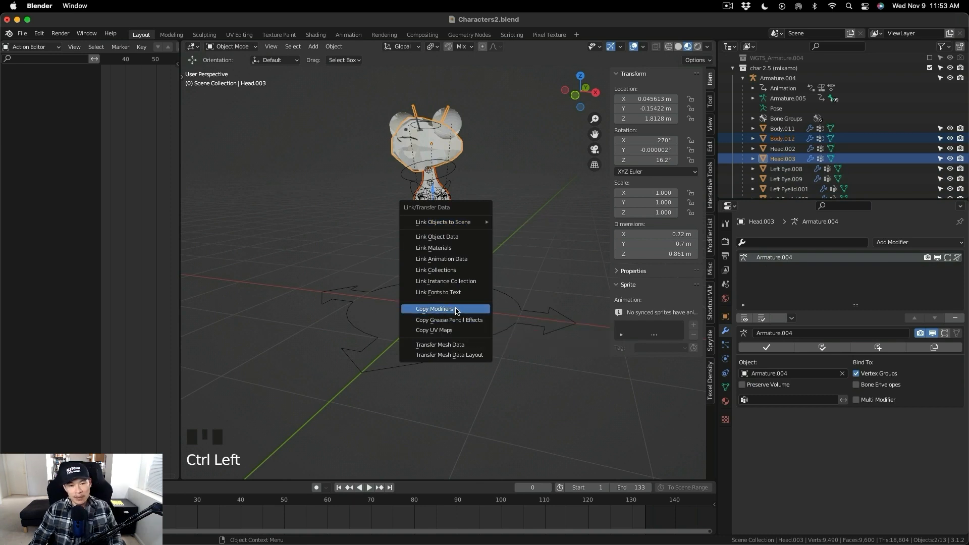
left_click(456, 309)
left_click(794, 161)
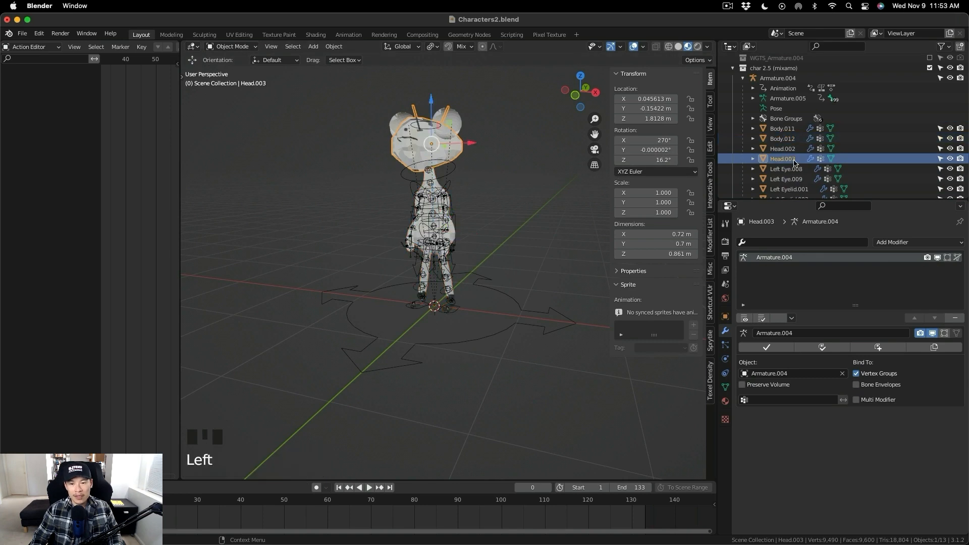
left_click(790, 139)
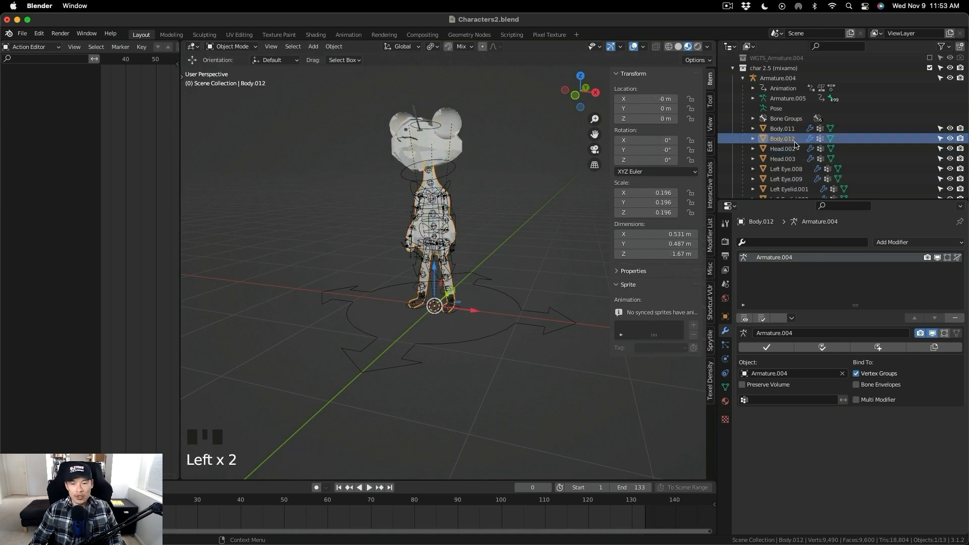
- Undo the recent selection changes on Body.012 and Head.003, rechecking Body.012's modifier stack
key("super+z")
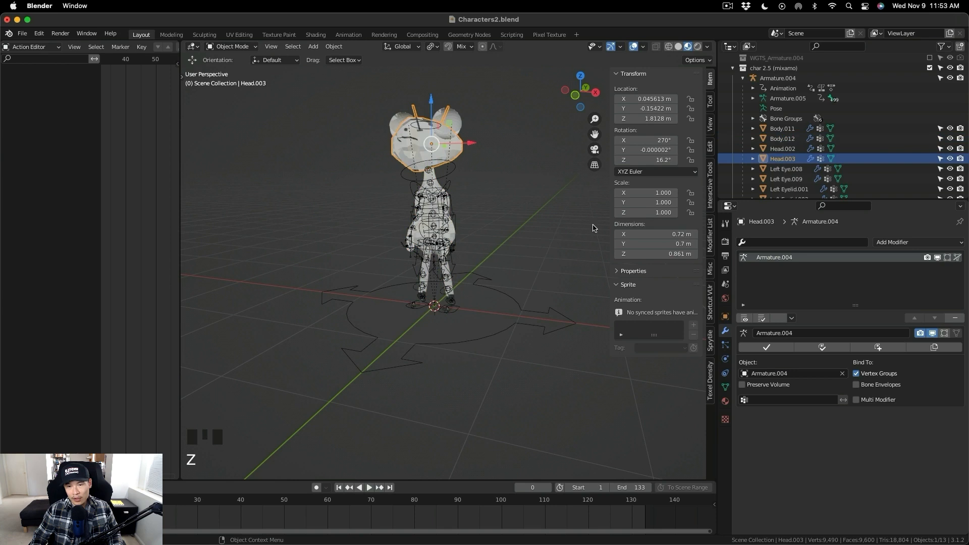
left_click(792, 141)
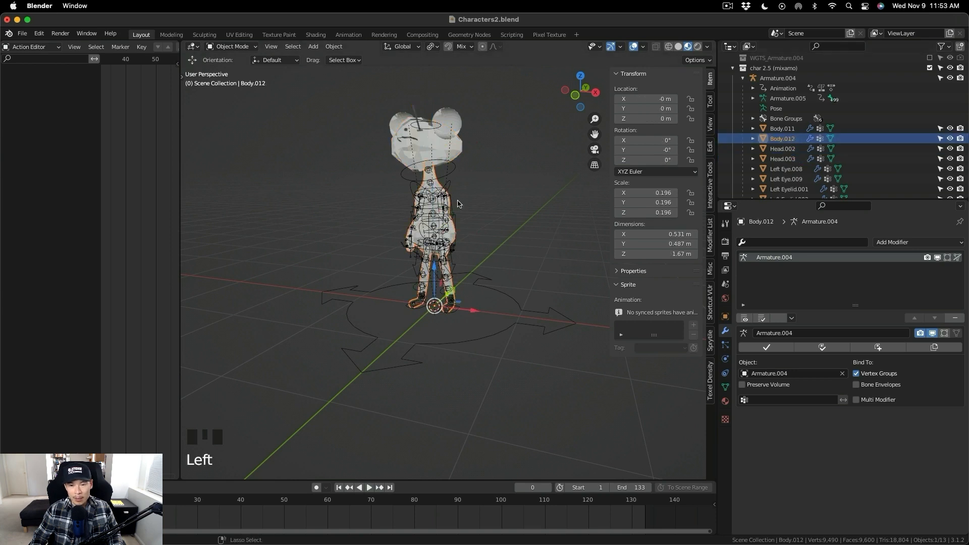
key("super+z")
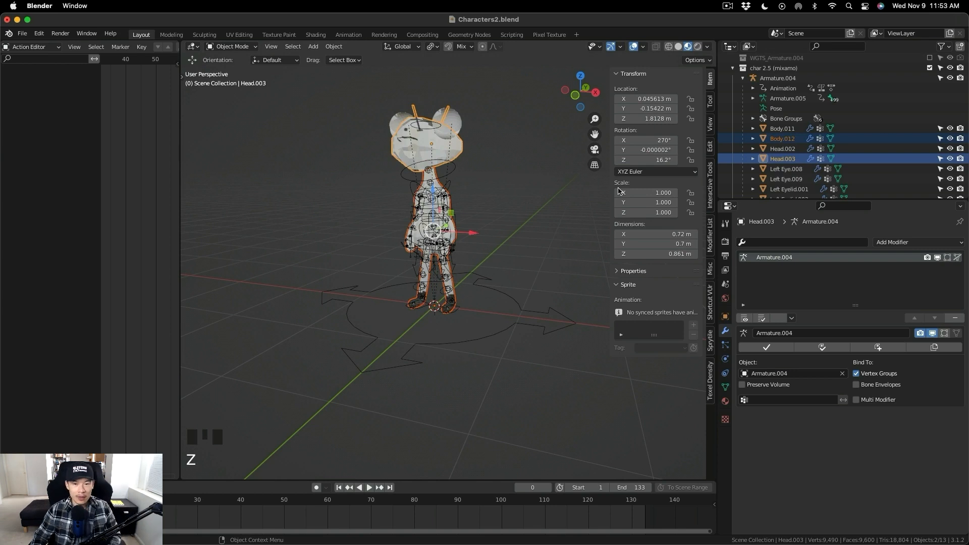
left_click(457, 203)
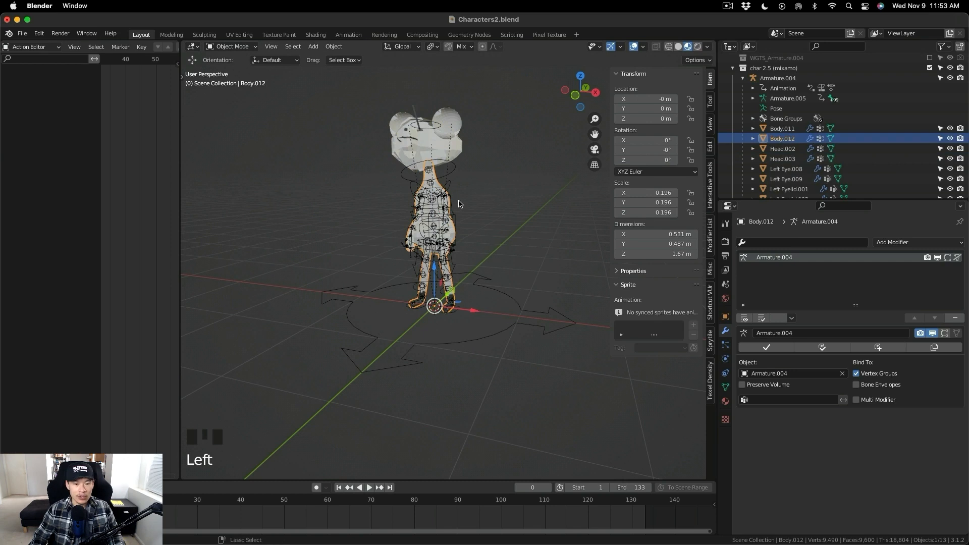
key("super+z")
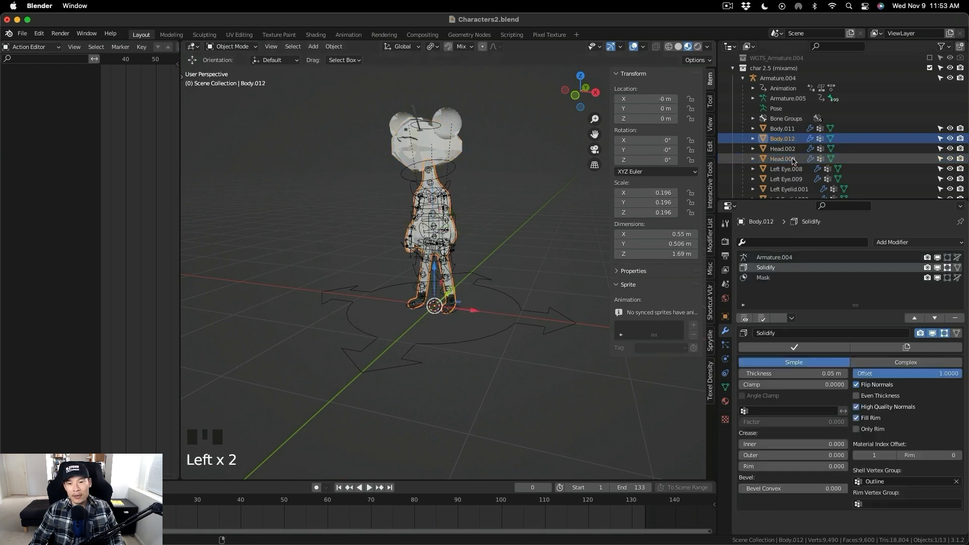
- Try Copy Modifiers again with Body.012 and Head.003 selected, undo it, and select only Body.012
left_click(794, 160, "ctrl")
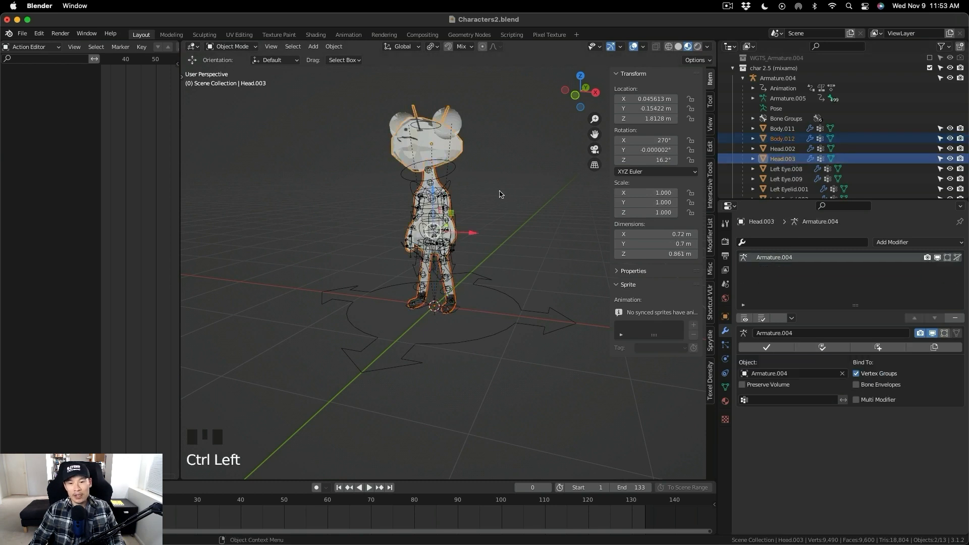
key("ctrl+l")
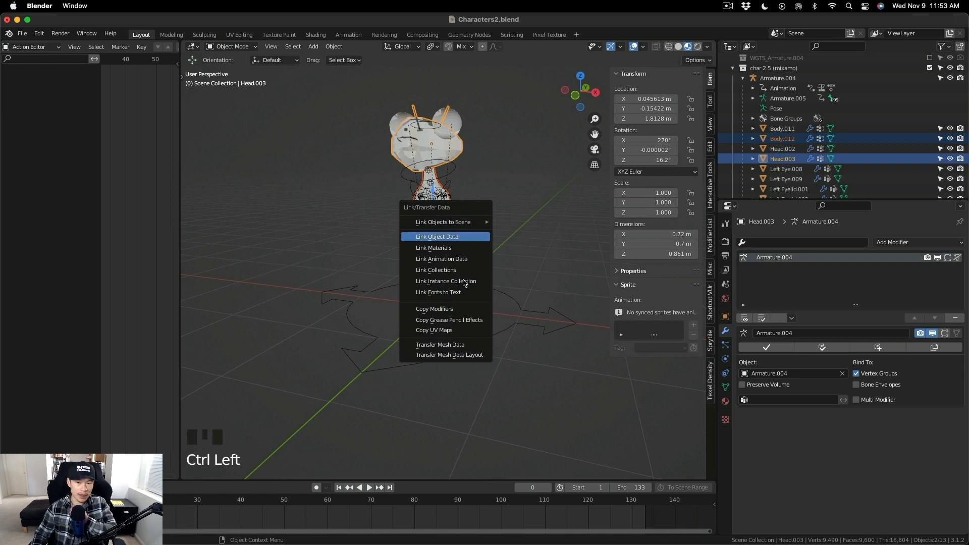
left_click(455, 311)
key("super+z")
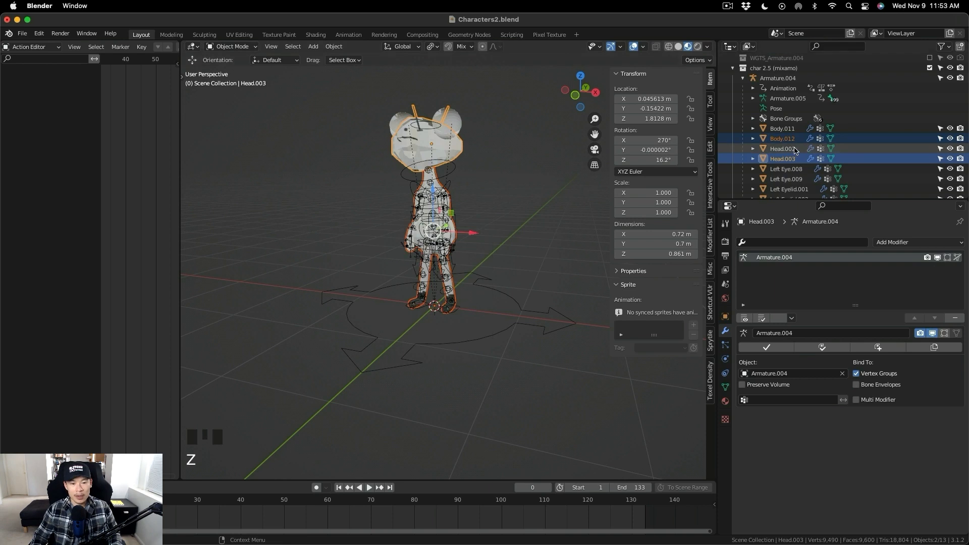
left_click(794, 140)
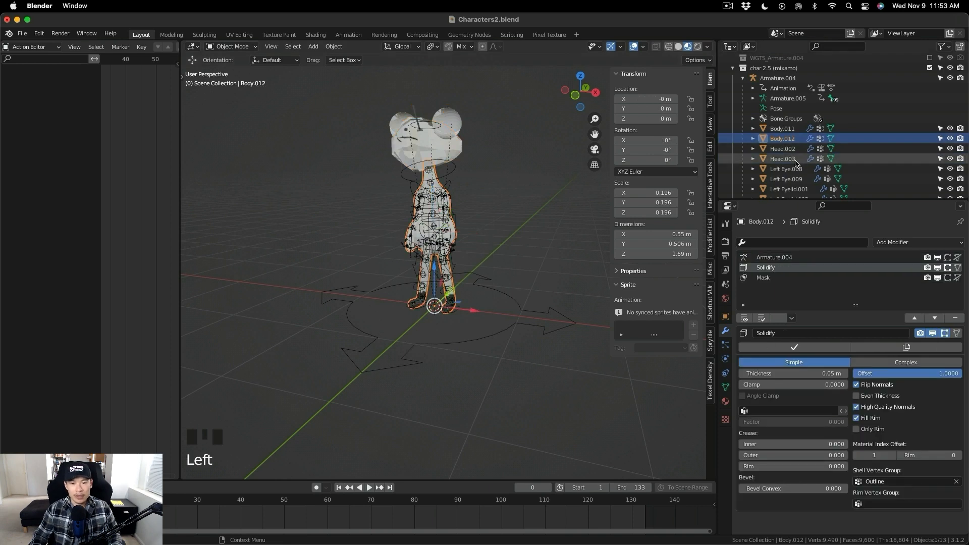
- Copy the modifiers from Body.012 to Head.003 with Copy Modifiers, and check Head.003's modifier stack
left_click(795, 160)
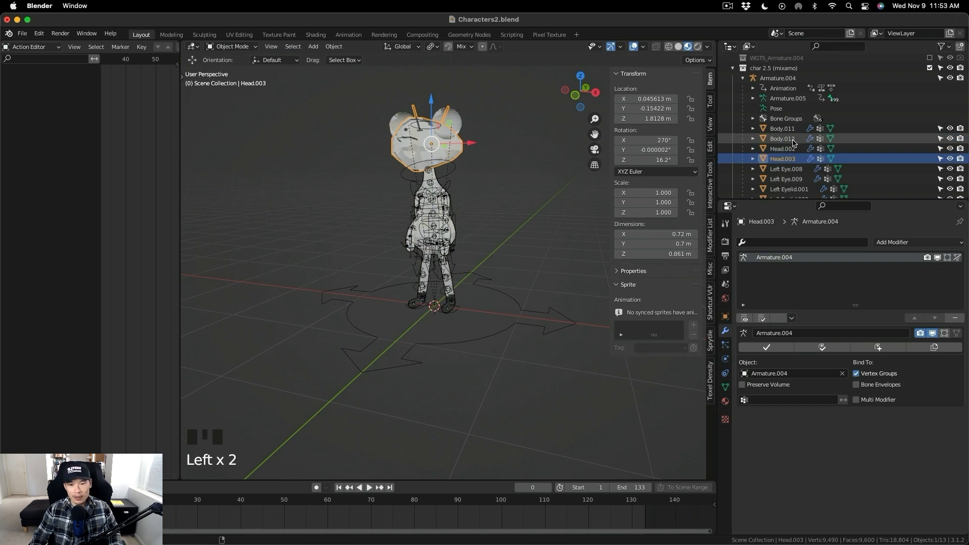
left_click(793, 143, "ctrl")
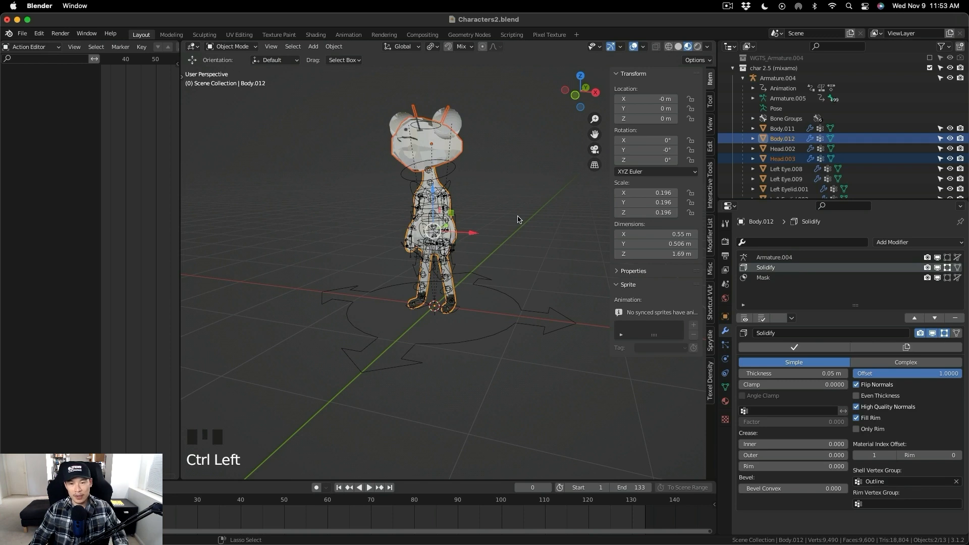
key("ctrl+l")
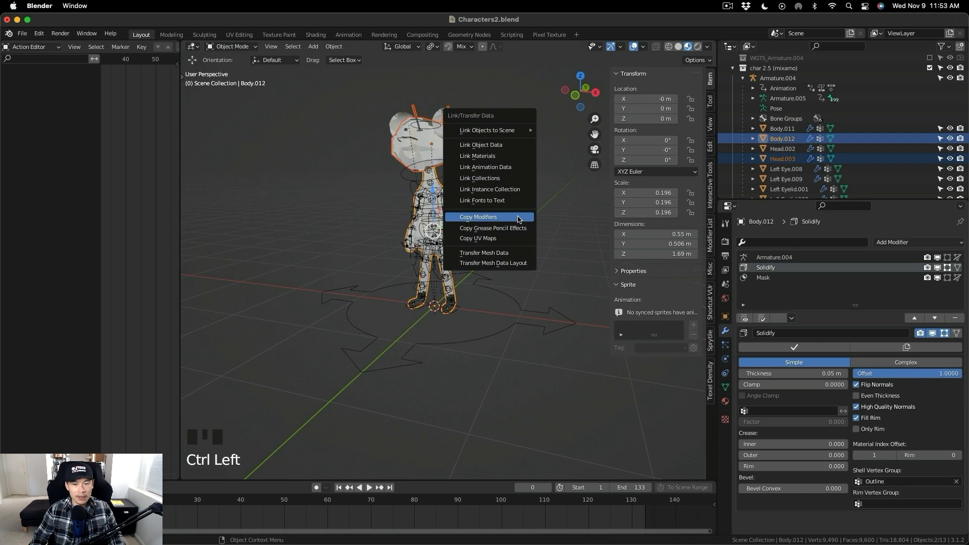
left_click(518, 217)
left_click(787, 158)
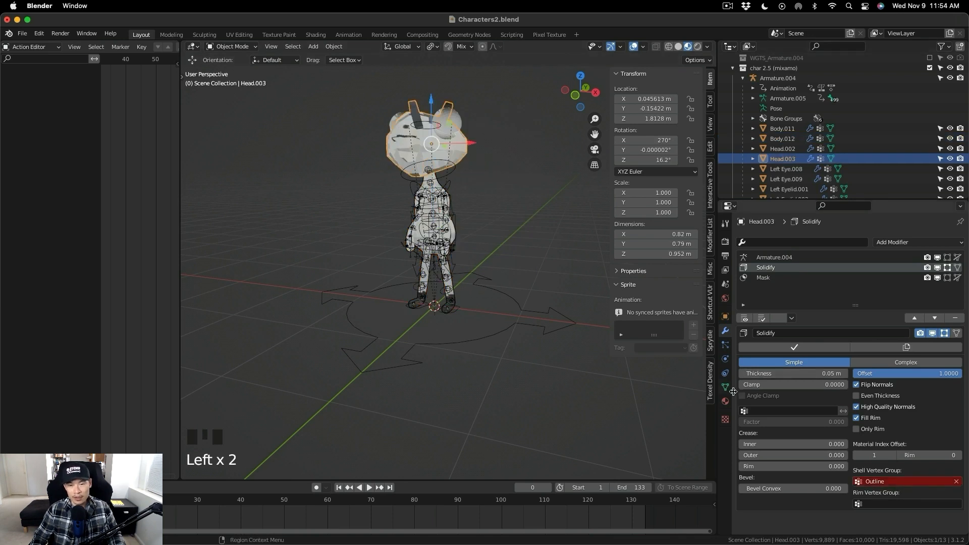
- Copy the modifiers from Head.003 to Left Eye.009 with Copy Modifiers, and check the eye's modifier stack
scroll(797, 170, "down", 2)
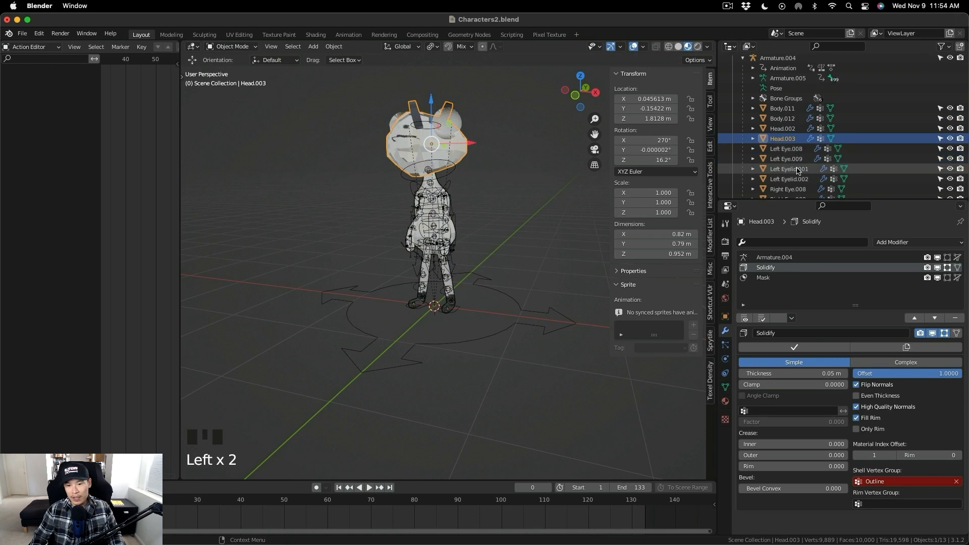
scroll(797, 171, "down", 2)
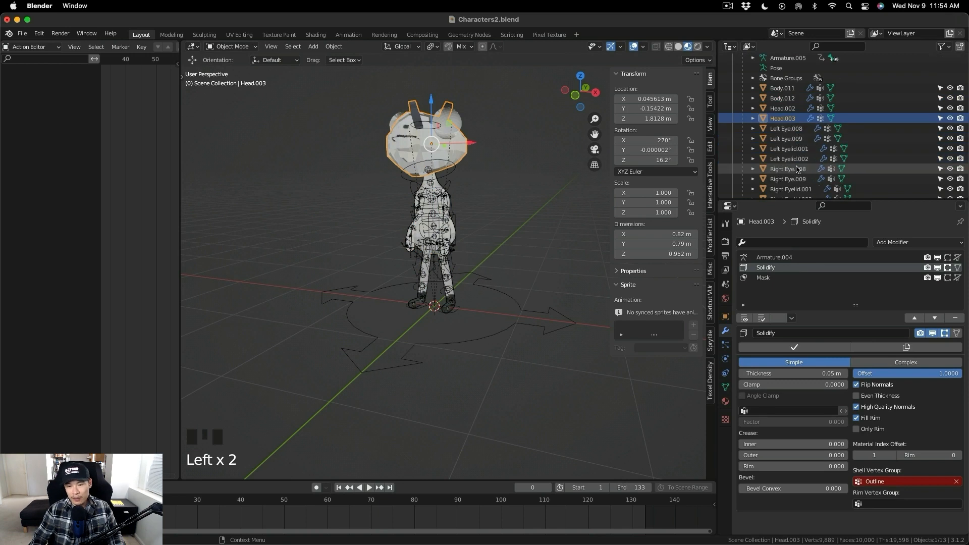
left_click(803, 139)
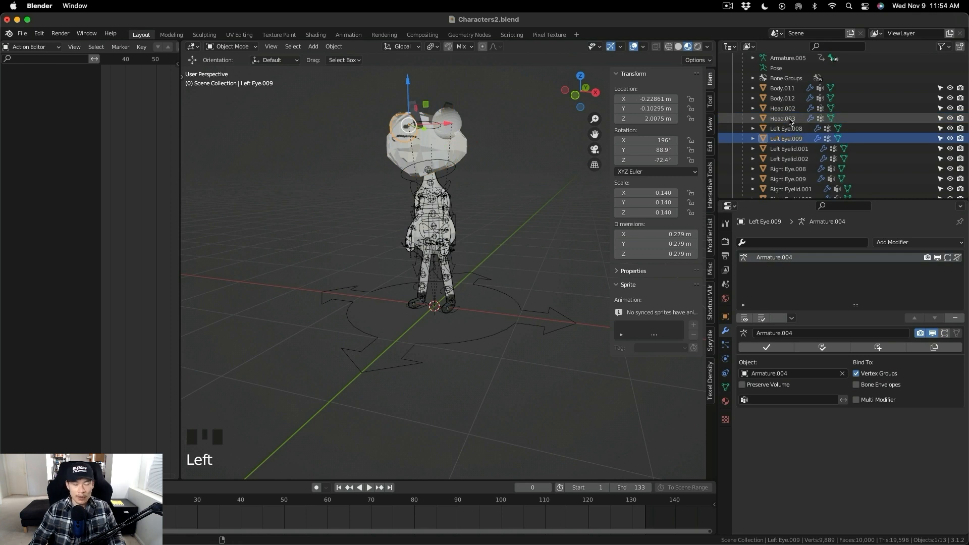
left_click(791, 119, "ctrl")
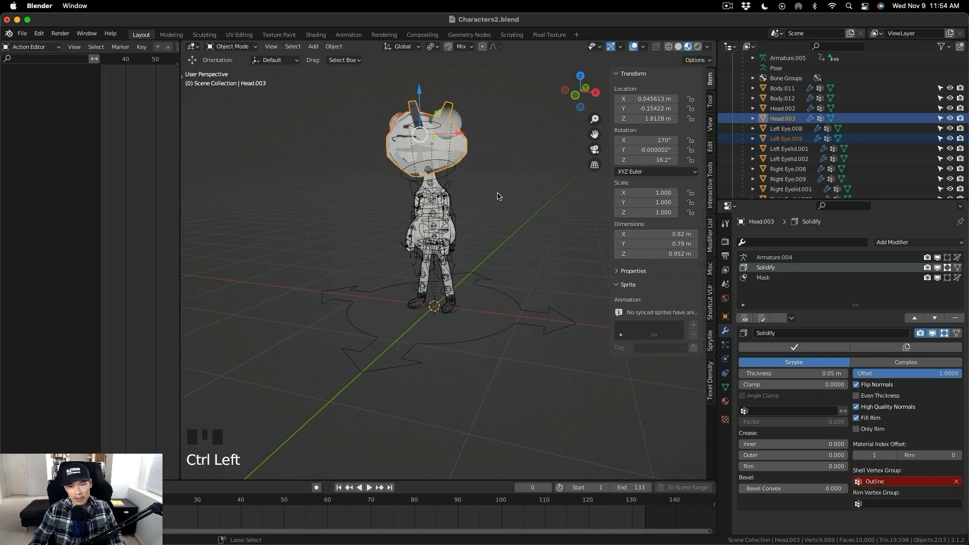
key("ctrl+l")
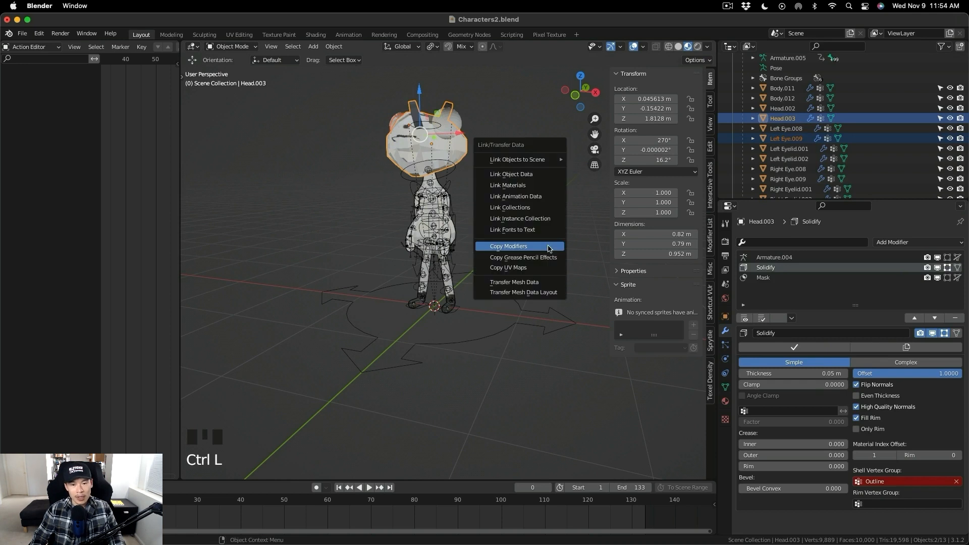
left_click(539, 247)
left_click(801, 139)
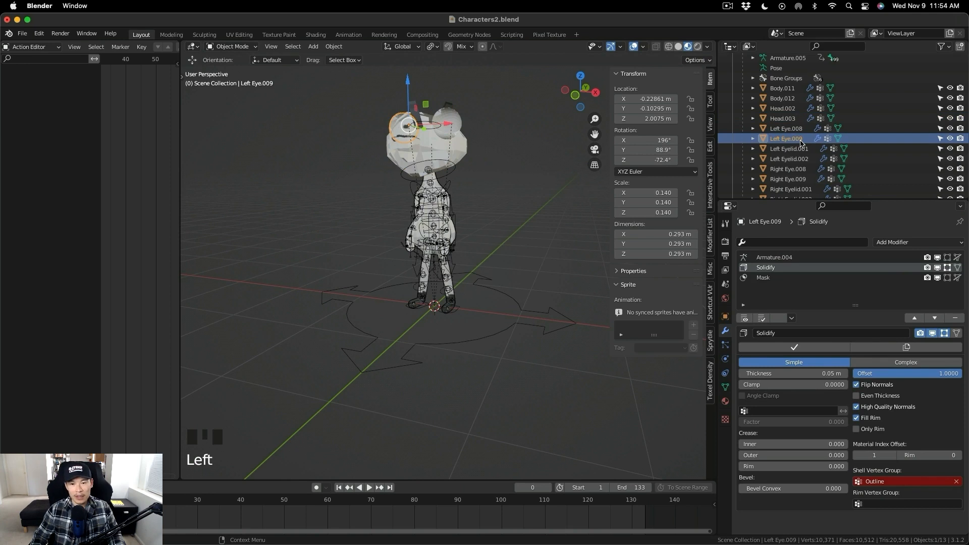
- Copy the modifiers from Left Eye.009 to Left Eyelid.002 with Copy Modifiers
left_click(789, 159)
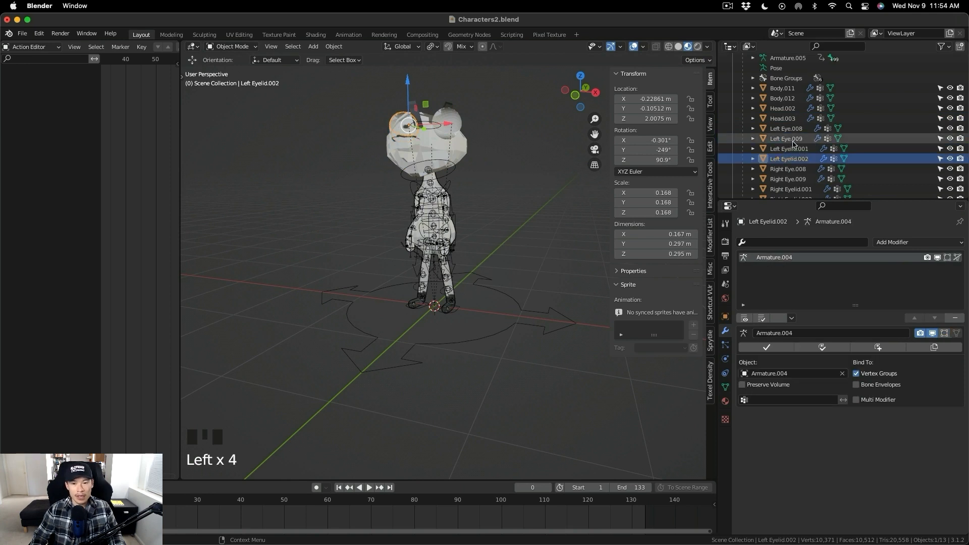
left_click(793, 142, "ctrl")
key("ctrl+l")
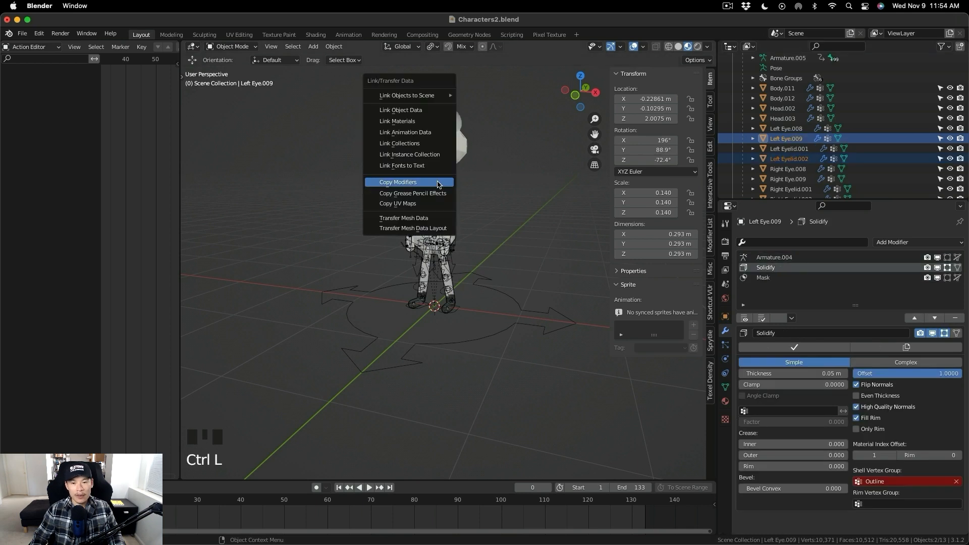
left_click(437, 183)
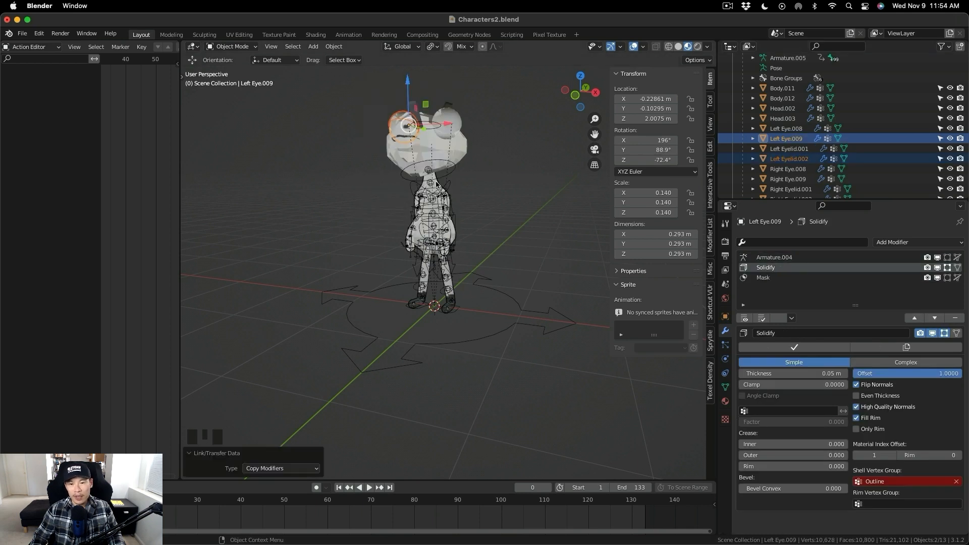
- Copy the modifiers from Left Eyelid.002 to Right Eye.009 with Copy Modifiers
scroll(802, 160, "down", 2)
left_click(803, 159)
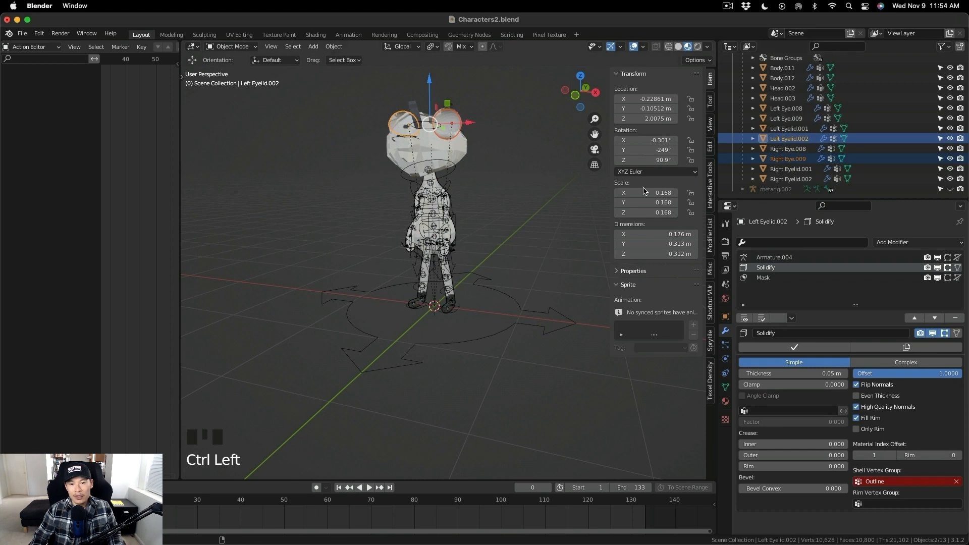
key("ctrl+l")
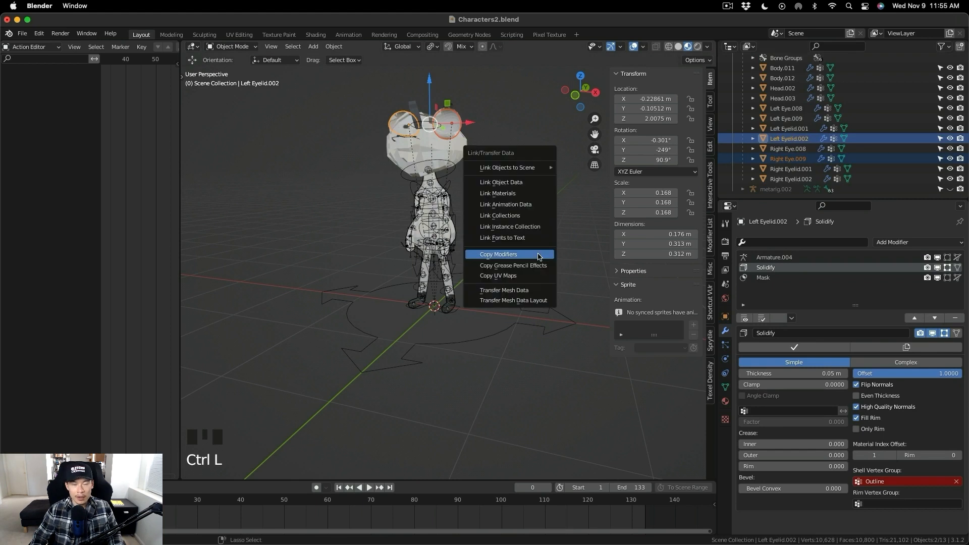
left_click(541, 255)
- Copy the modifiers from Right Eye.009 to Right Eyelid.002 with Copy Modifiers
left_click(791, 179)
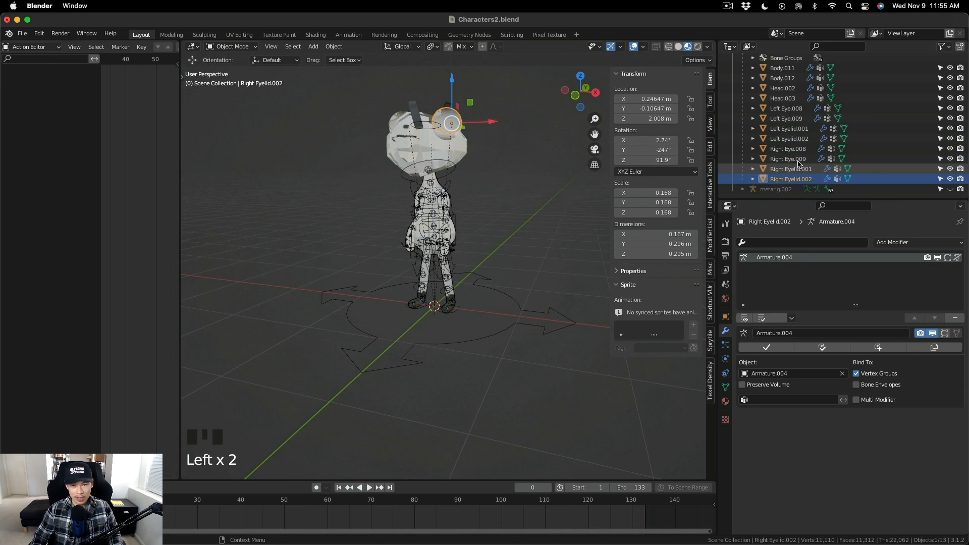
left_click(795, 160, "ctrl")
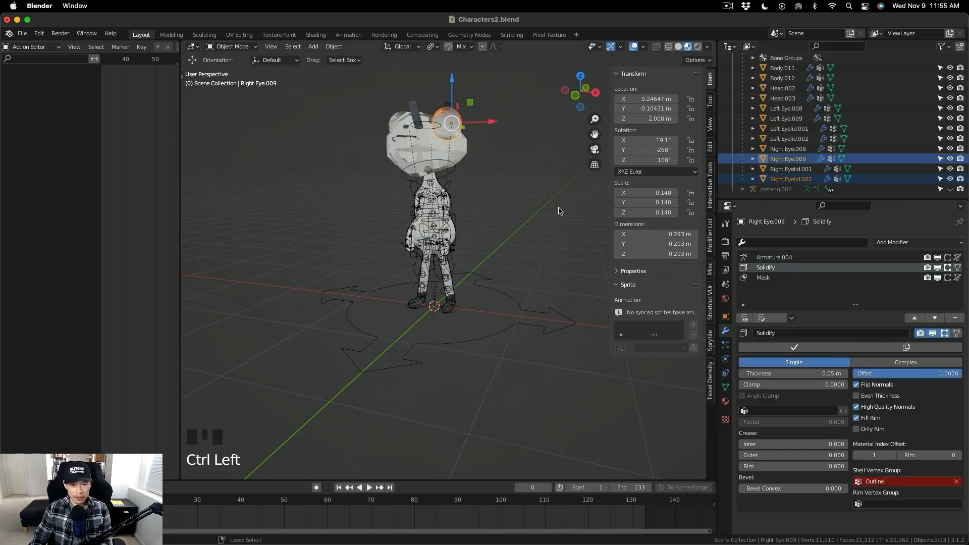
key("ctrl+l")
left_click(561, 209)
- Add a vertex group named Outline to Right Eyelid.002, and check its use in the Solidify and Mask modifiers
left_click(790, 179)
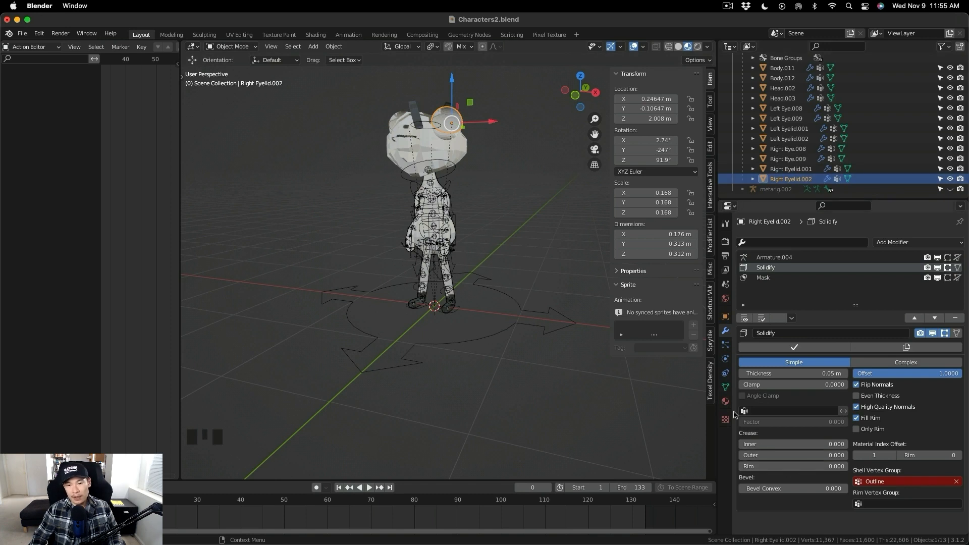
left_click(725, 388)
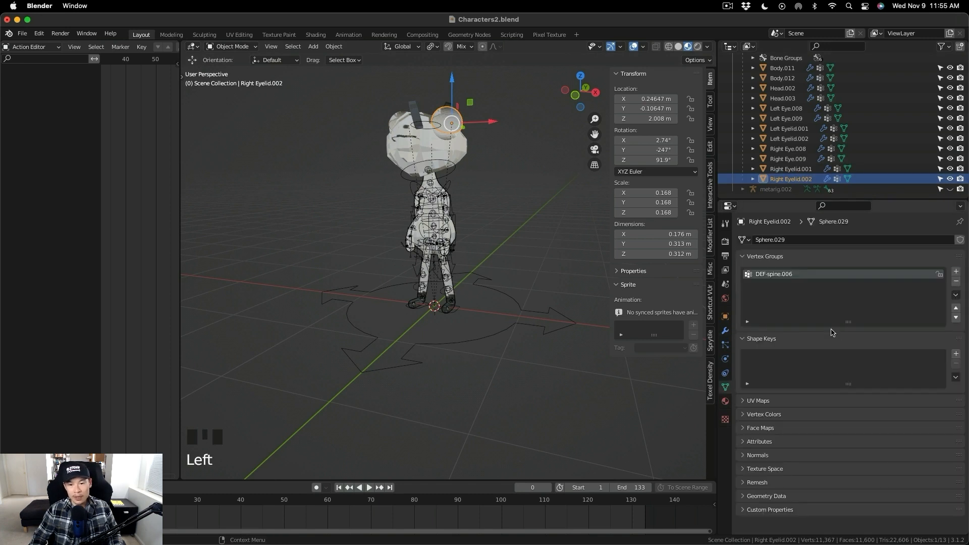
left_click(955, 271)
double_click(755, 284)
type("Outline")
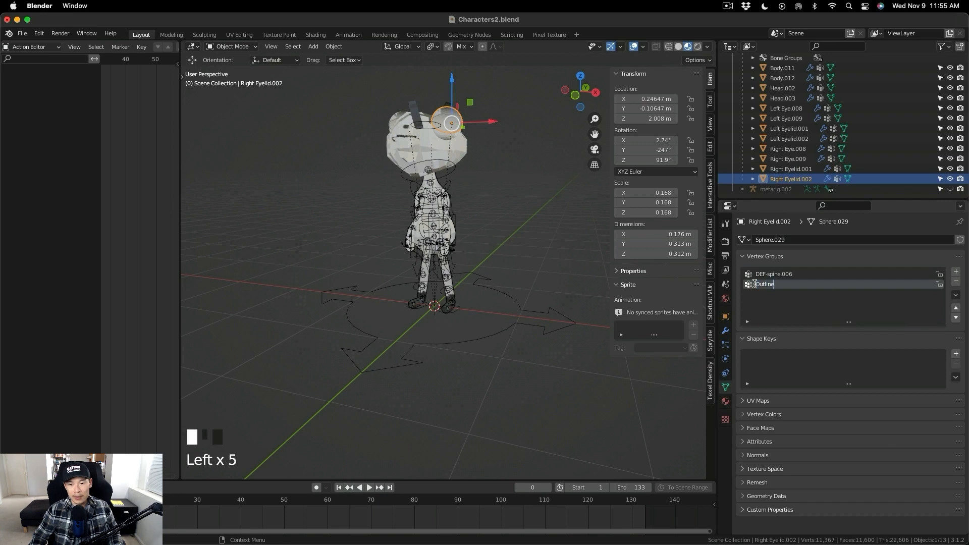
left_click(725, 332)
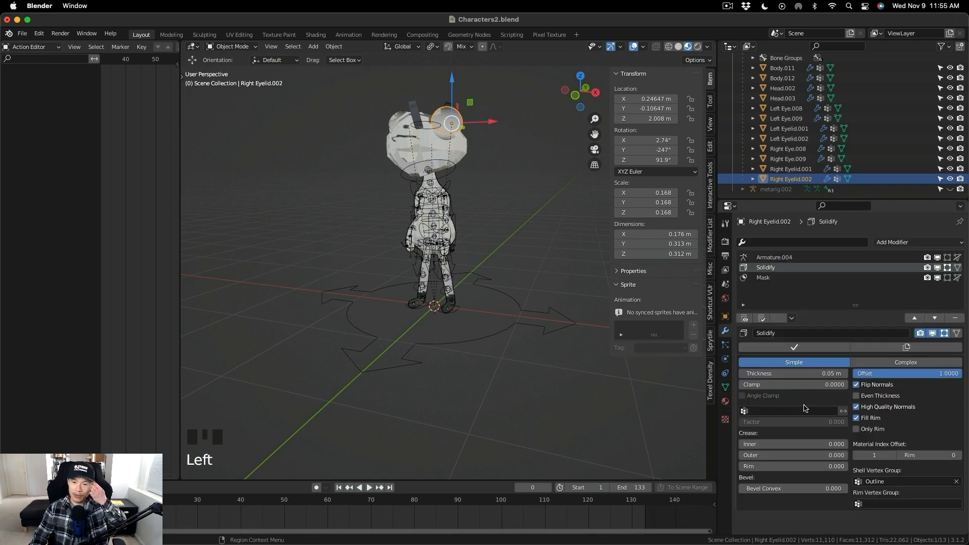
left_click(784, 277)
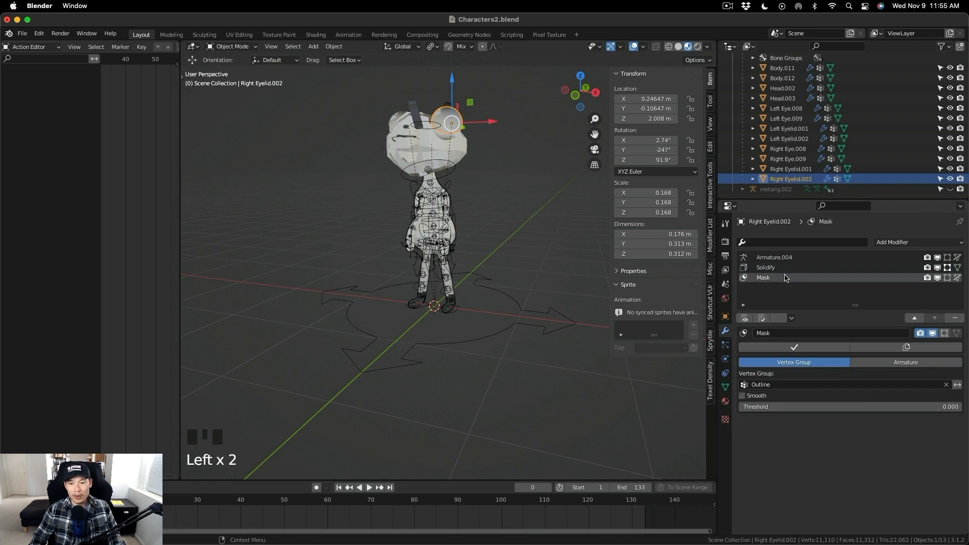
- Add a second material slot to Right Eyelid.002 and assign the existing Outline material to it
left_click(788, 159)
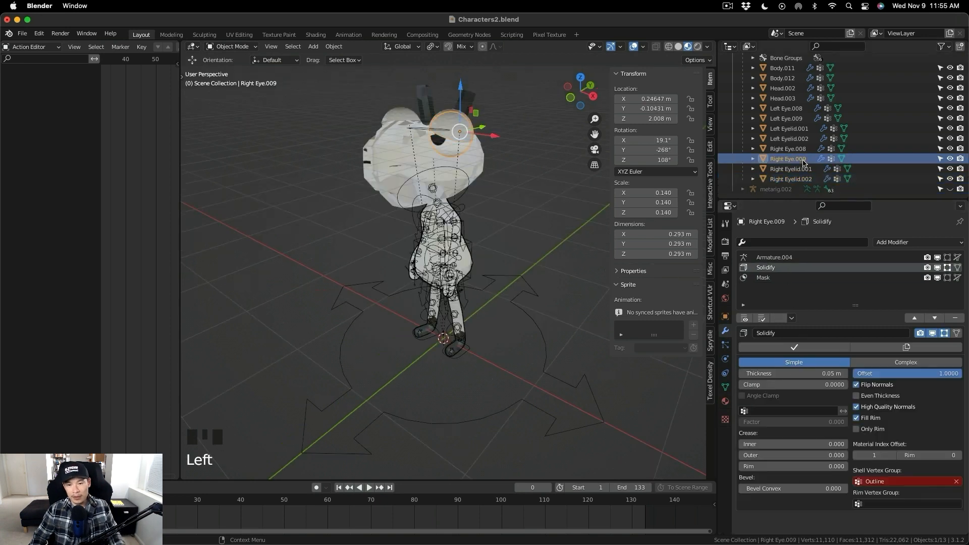
left_click(725, 402)
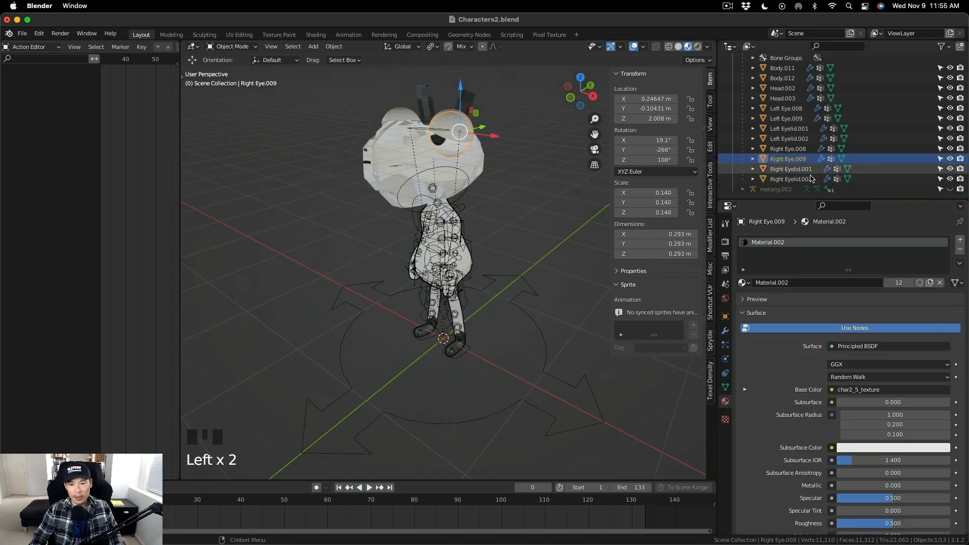
left_click(791, 179)
left_click(960, 239)
left_click_drag(743, 303, 777, 348)
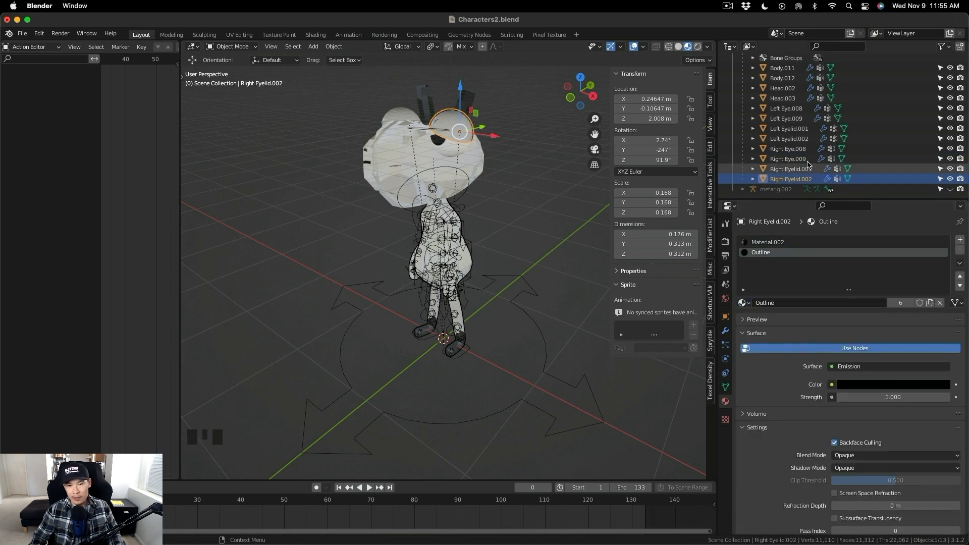
- Add a second material slot to Right Eye.009 and assign the existing Outline material to it
left_click(788, 158)
left_click(960, 240)
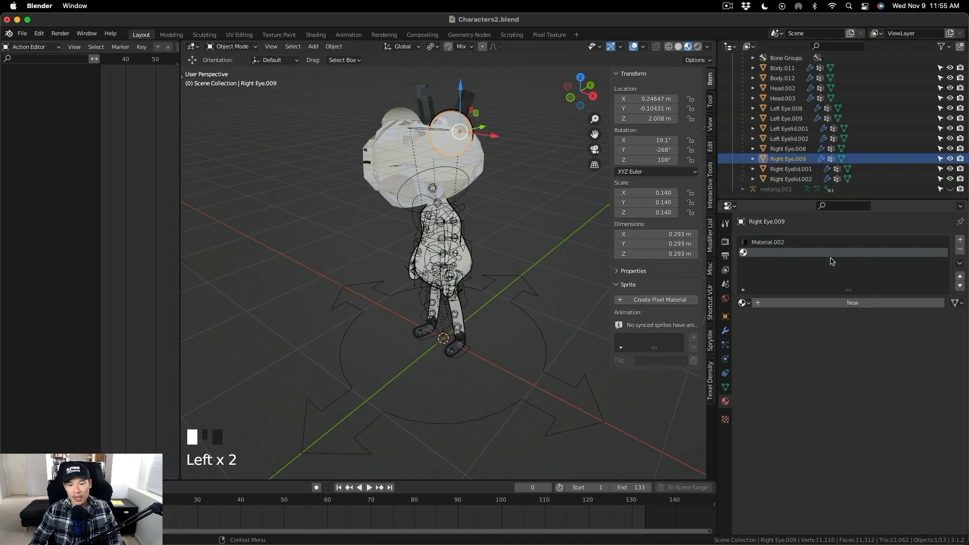
left_click(742, 304)
left_click(787, 345)
- Add a second material slot to Left Eyelid.002 and assign the existing Outline material to it
middle_click_drag(805, 138, 807, 153)
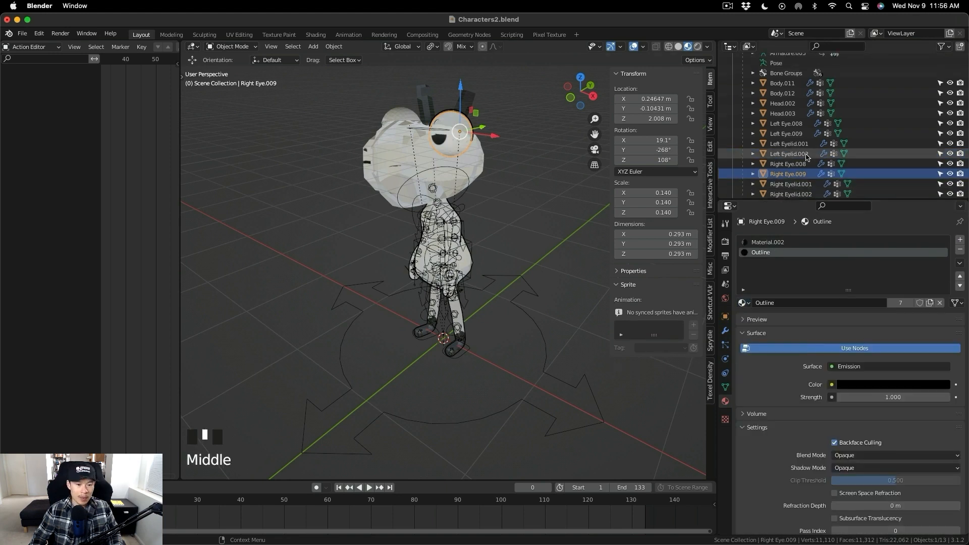
left_click(806, 153)
left_click(959, 240)
left_click(741, 303)
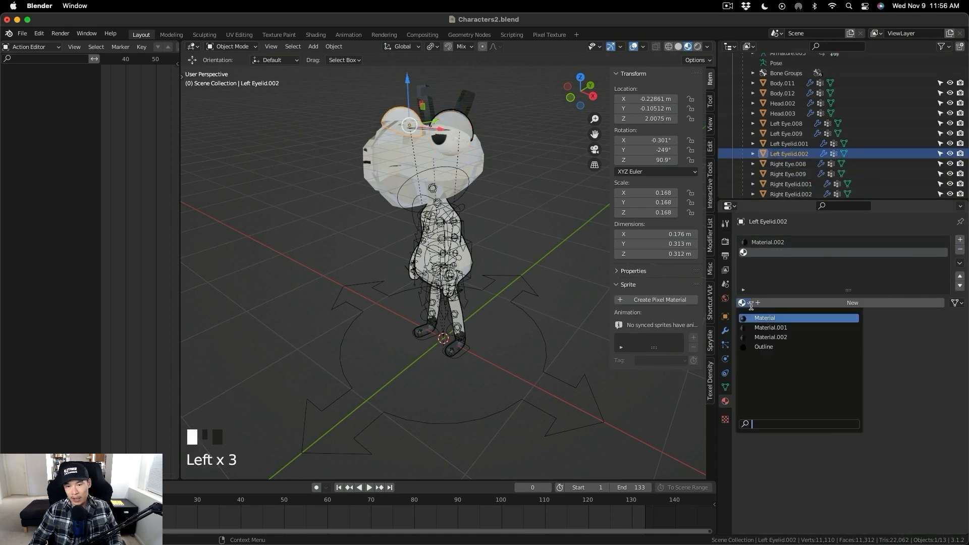
left_click(788, 347)
- Add a second material slot to Left Eye.009 and assign the existing Outline material to it
left_click(807, 134)
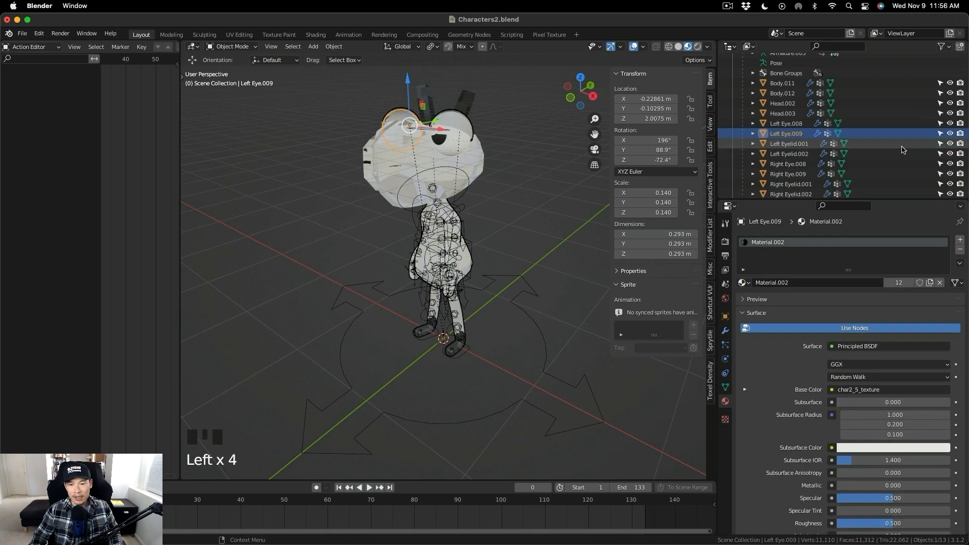
left_click(959, 239)
left_click(741, 302)
left_click(787, 343)
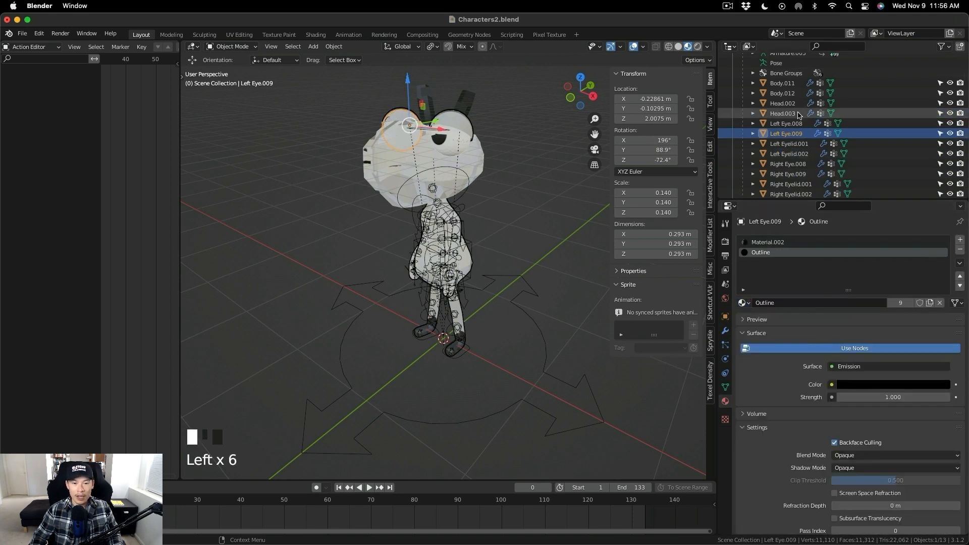
- Add a second material slot to Head.003 and assign the existing Outline material to it
left_click(800, 114)
left_click(960, 239)
left_click(742, 303)
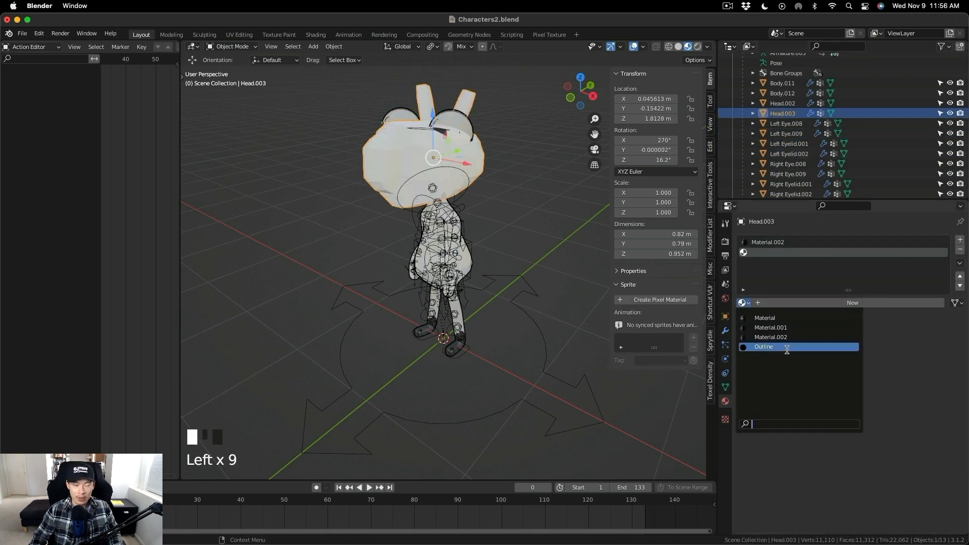
left_click(786, 348)
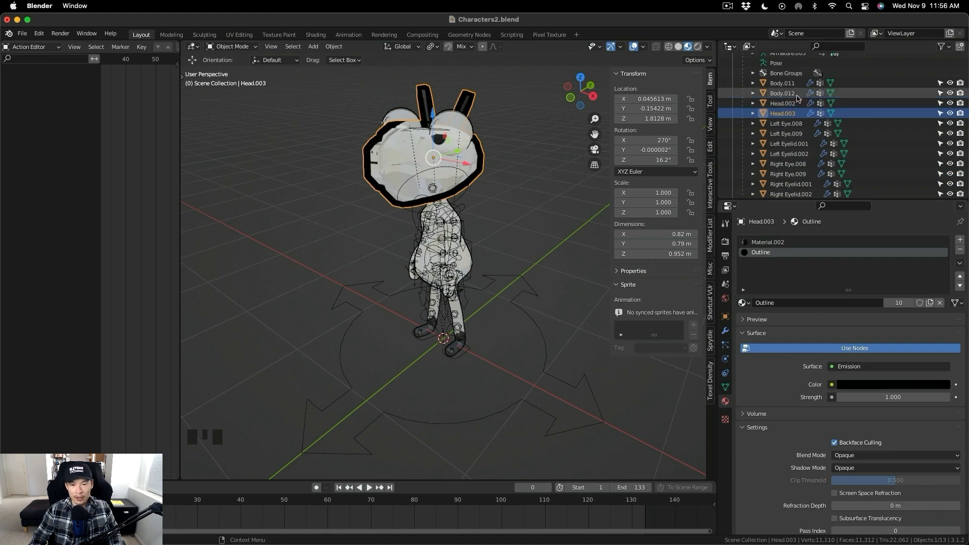
- Reduce the Solidify thickness on Head.003 for a thinner outline, and select Left Eye.009 to compare its outline
left_click(725, 330)
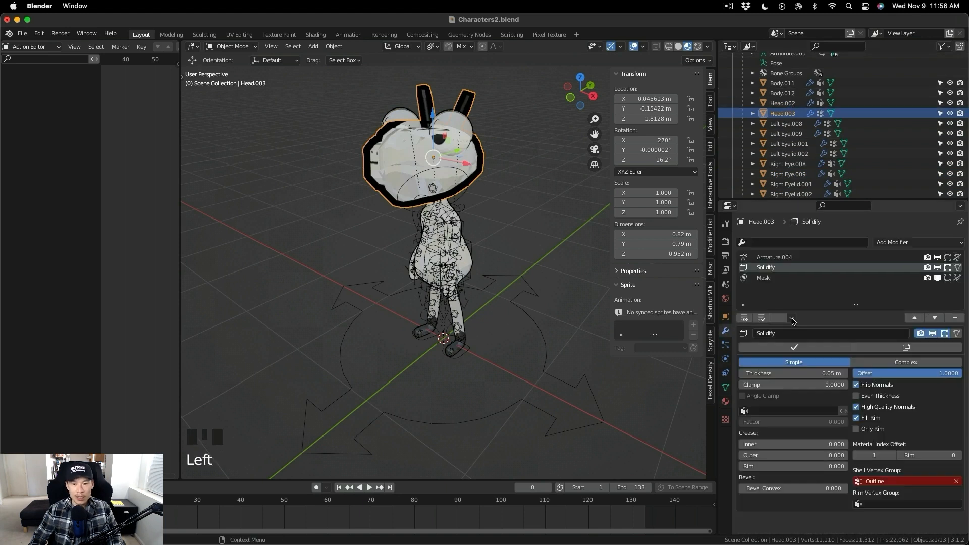
left_click_drag(824, 373, 817, 373)
left_click(803, 134)
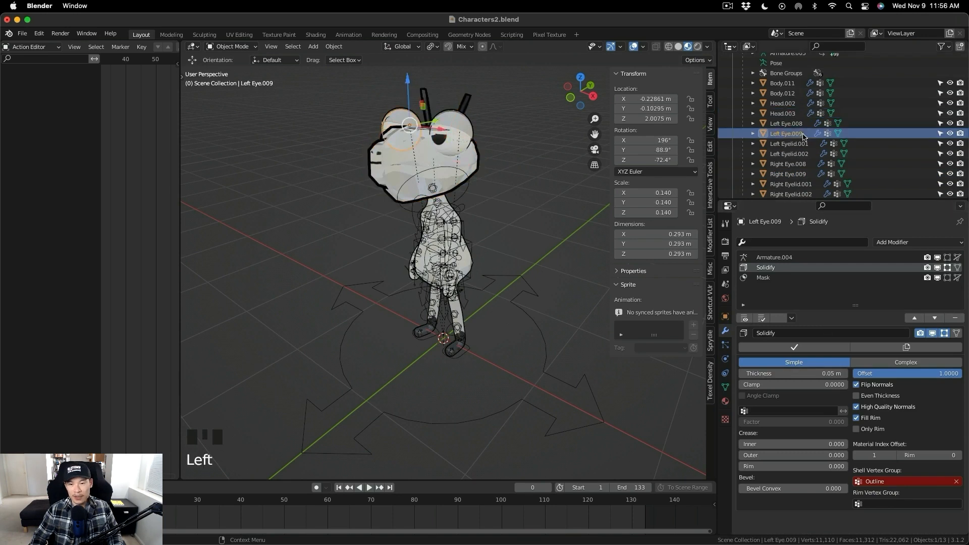
middle_click_drag(396, 251, 454, 253)
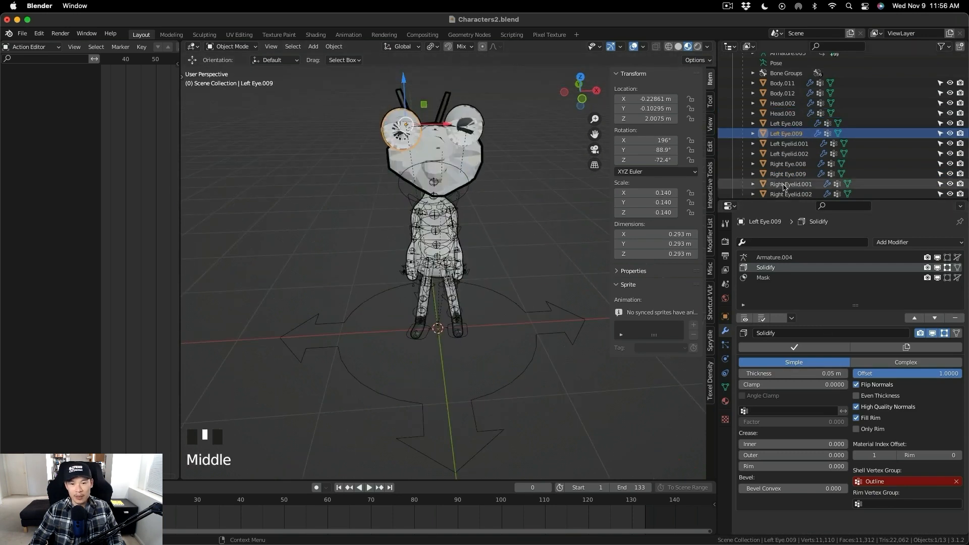
- Check the Outline material slot on Left Eye.009, Left Eyelid.002 and Right Eye.009, and inspect the character's outline
left_click(726, 401)
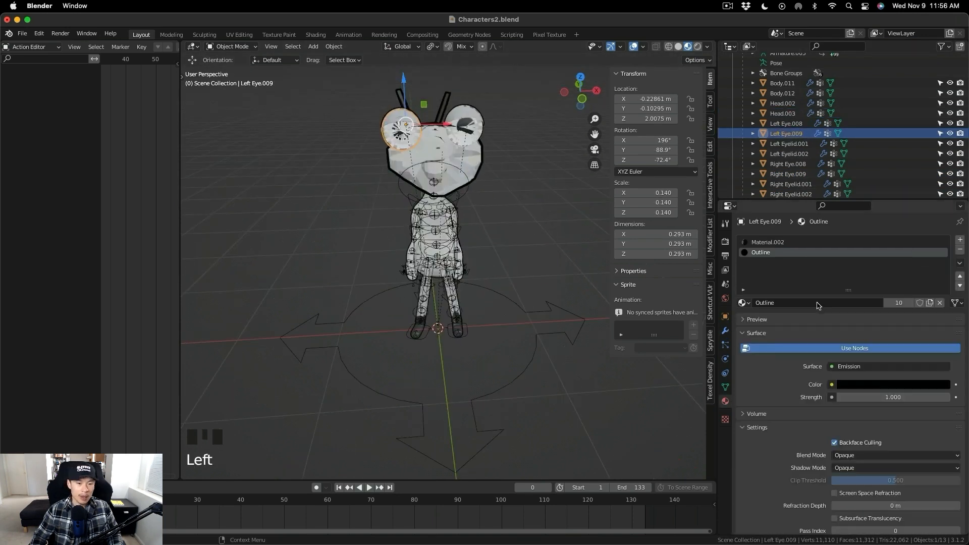
left_click(799, 154)
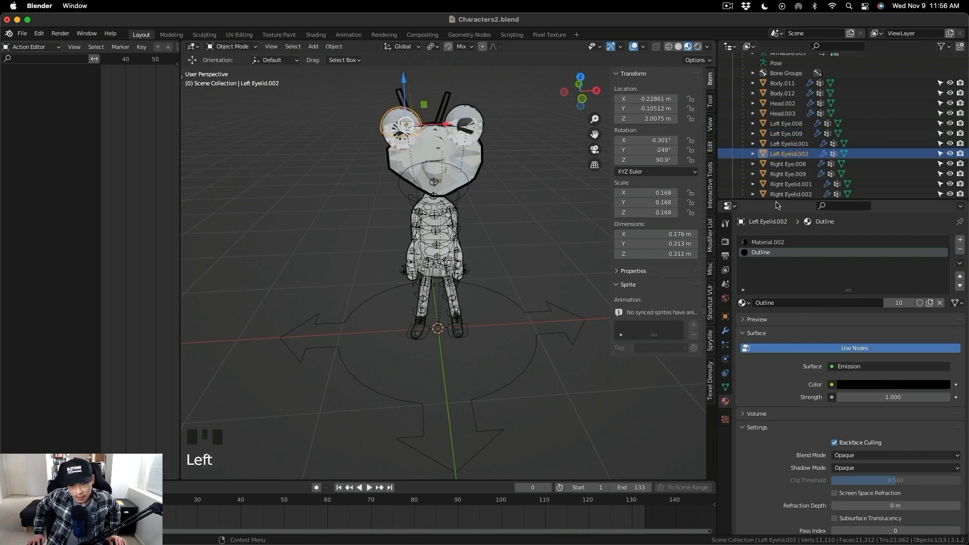
left_click(799, 174)
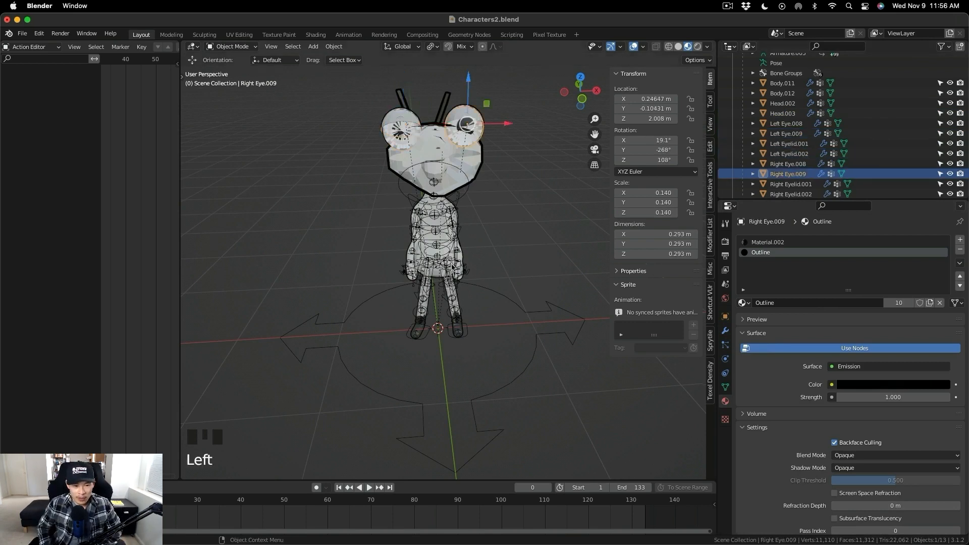
middle_click_drag(494, 242, 352, 251)
scroll(468, 228, "up", 2)
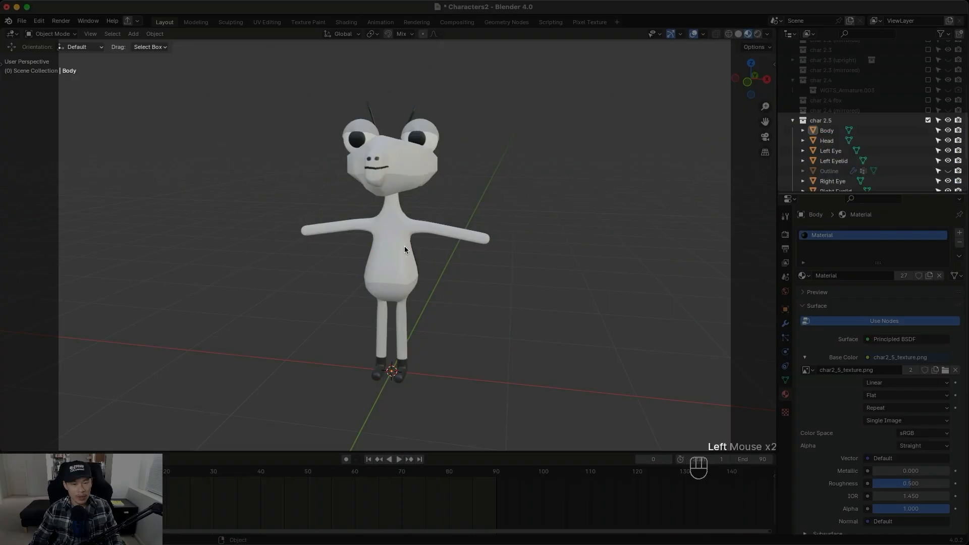
- Join all meshes of the char 2.5 collection into the Body object and unhide the Outline object
left_click(404, 245)
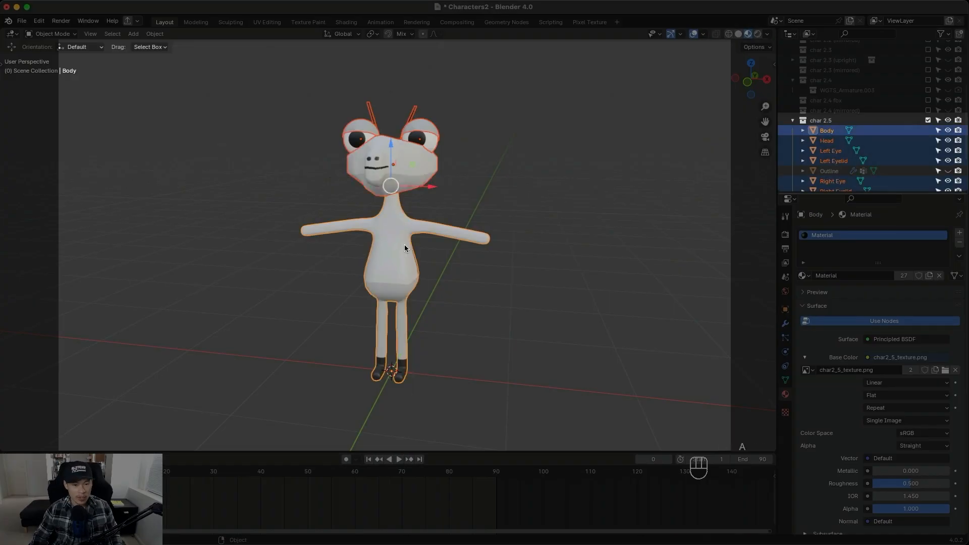
right_click(404, 245)
left_click(349, 246)
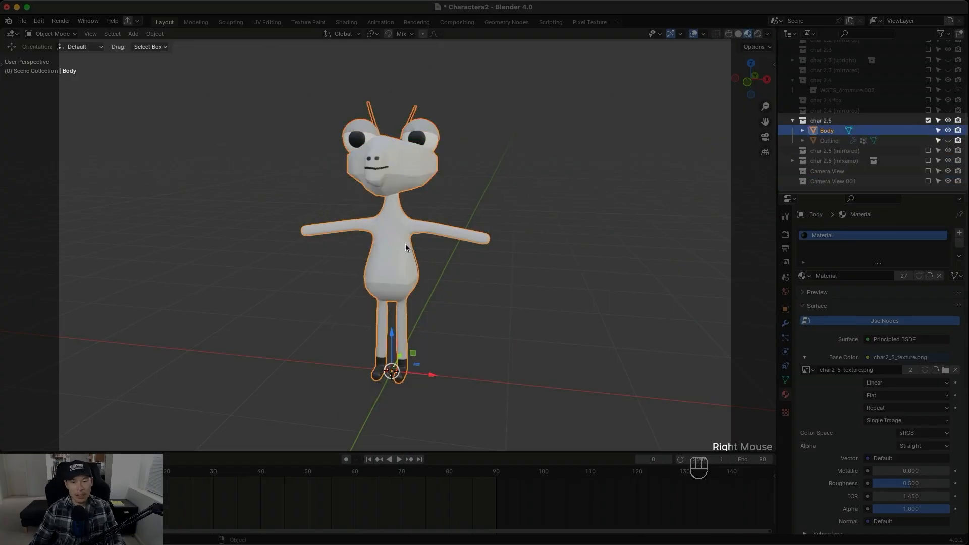
left_click(650, 202)
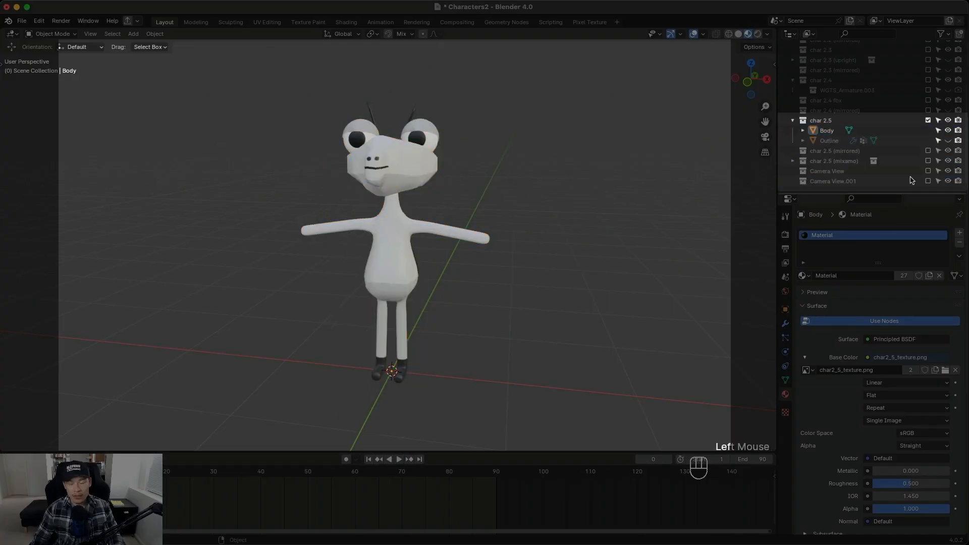
left_click(948, 141)
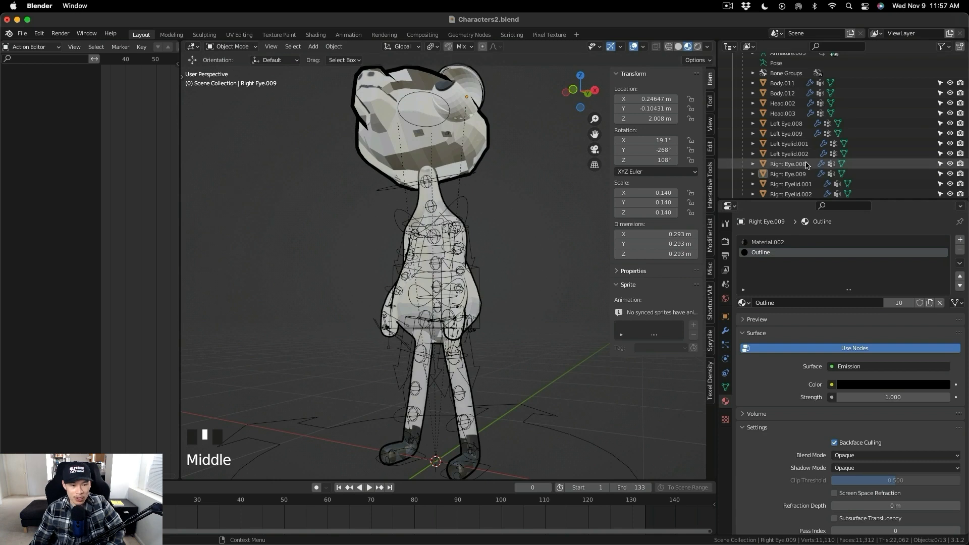
- Check the Outline material slot on Right Eye.009, Right Eyelid.002 and Head.003
left_click(803, 175)
scroll(806, 180, "down", 2)
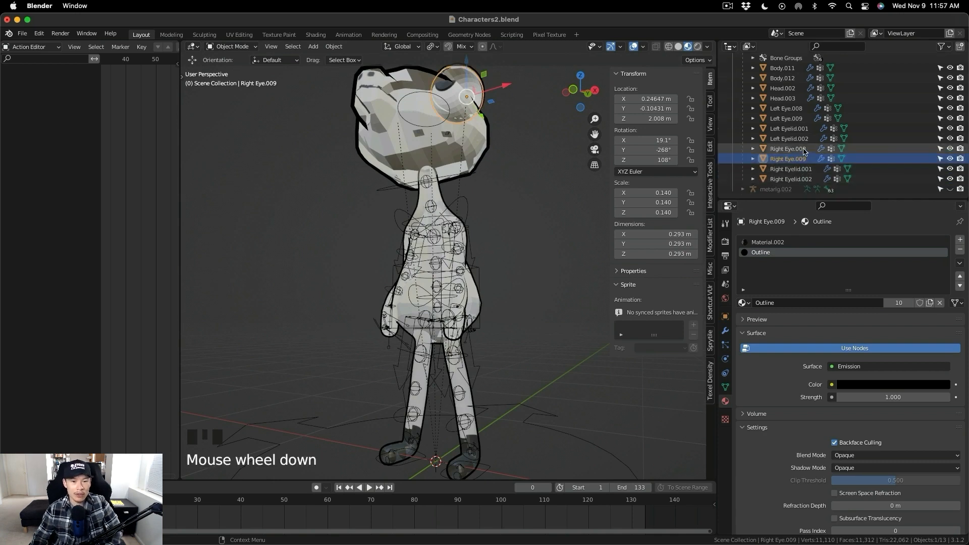
left_click(807, 180)
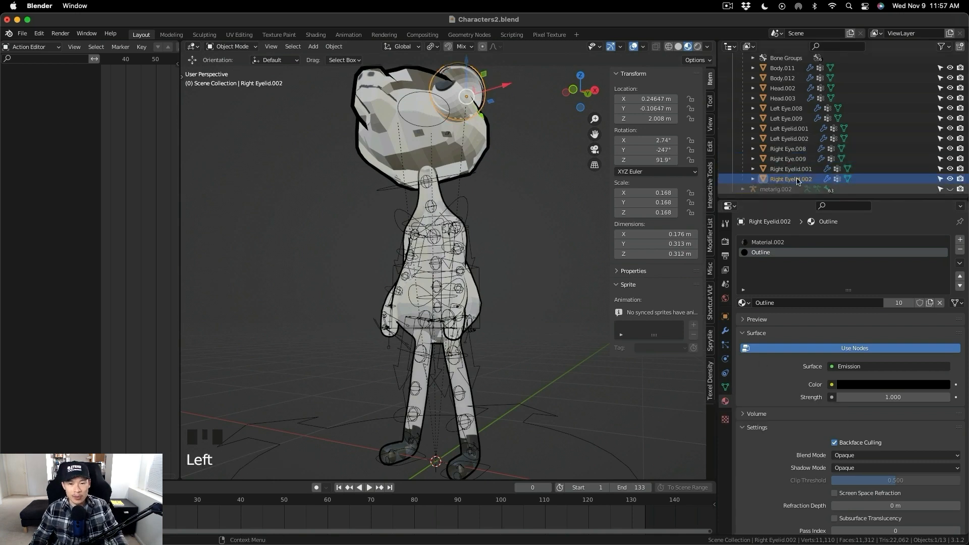
scroll(802, 162, "up", 4)
scroll(802, 160, "down", 3)
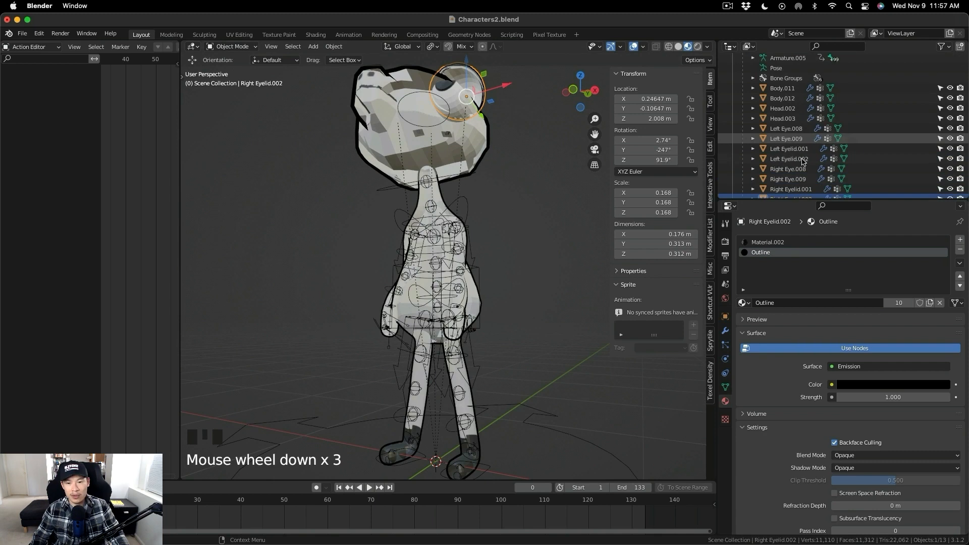
left_click(799, 119)
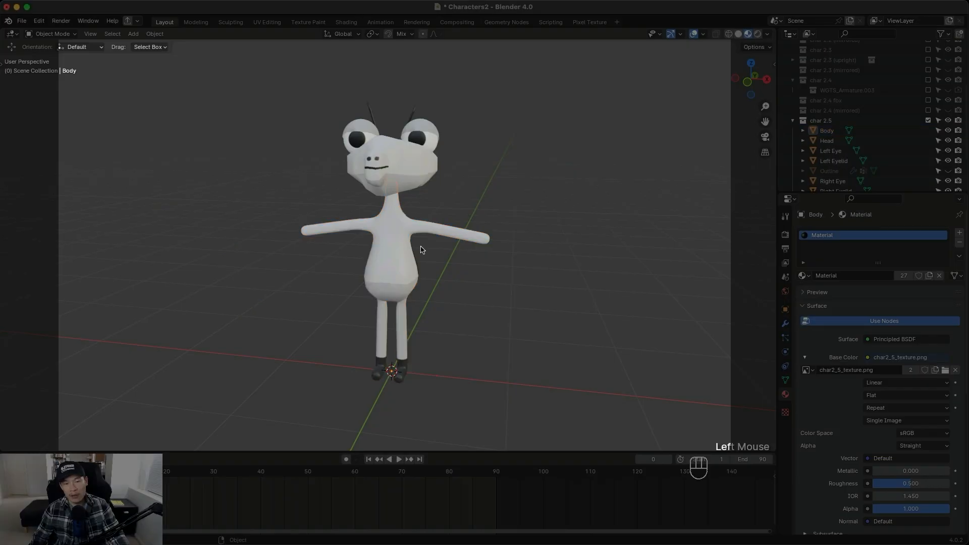
- Open the link/transfer data options for the Body mesh to reach Copy Modifiers
left_click(421, 249)
key("ctrl+l")
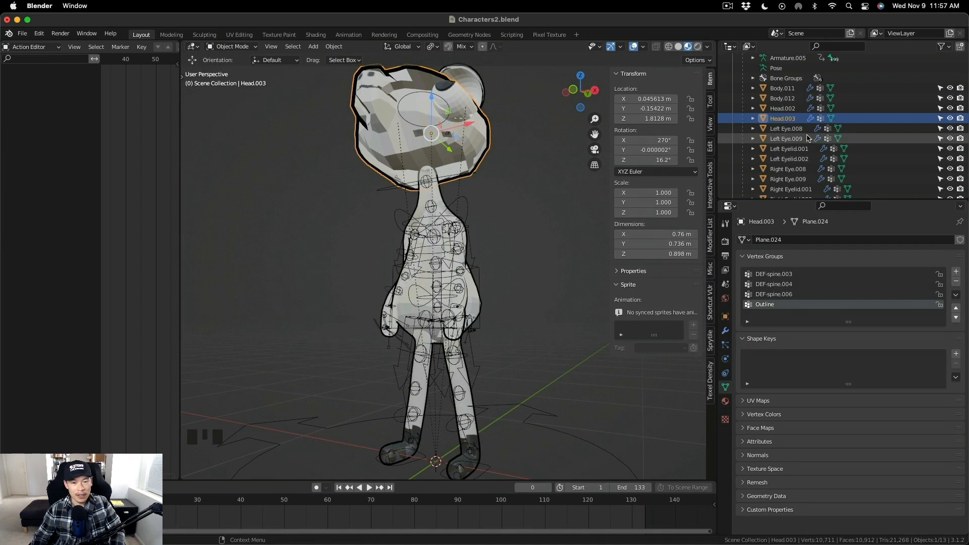
- Add a vertex group named Outline to Left Eye.009
left_click(786, 139)
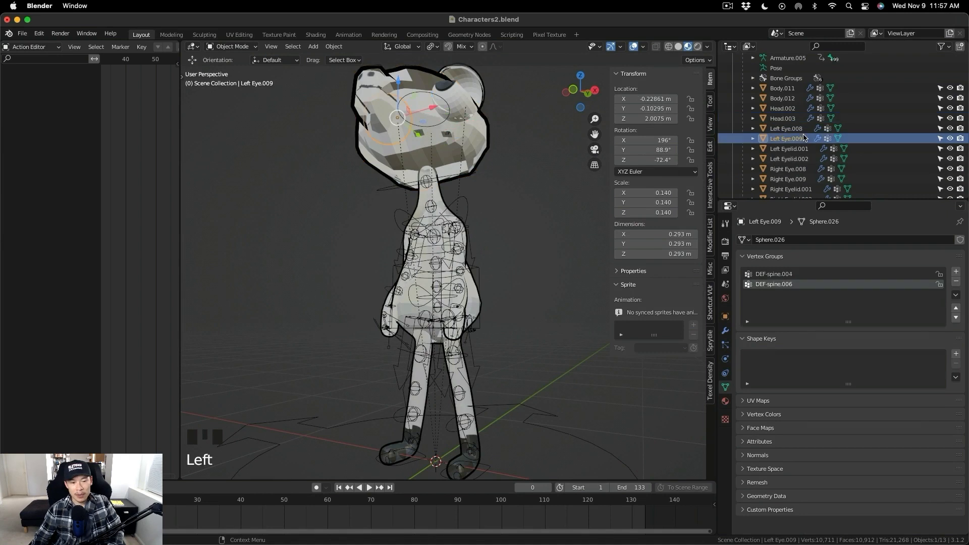
left_click(955, 271)
double_click(767, 294)
type("Outline")
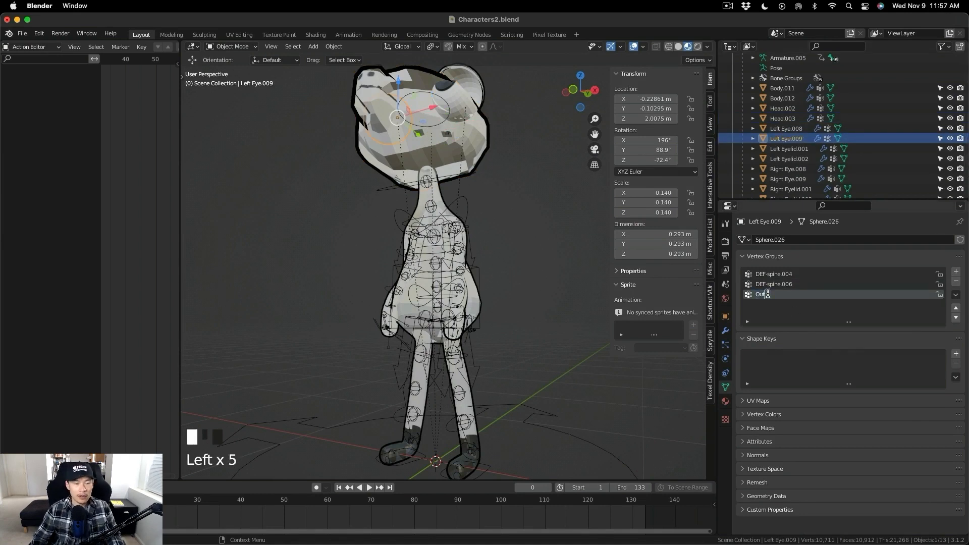
- Add a vertex group named Outline to Left Eyelid.002
left_click(795, 160)
left_click(953, 271)
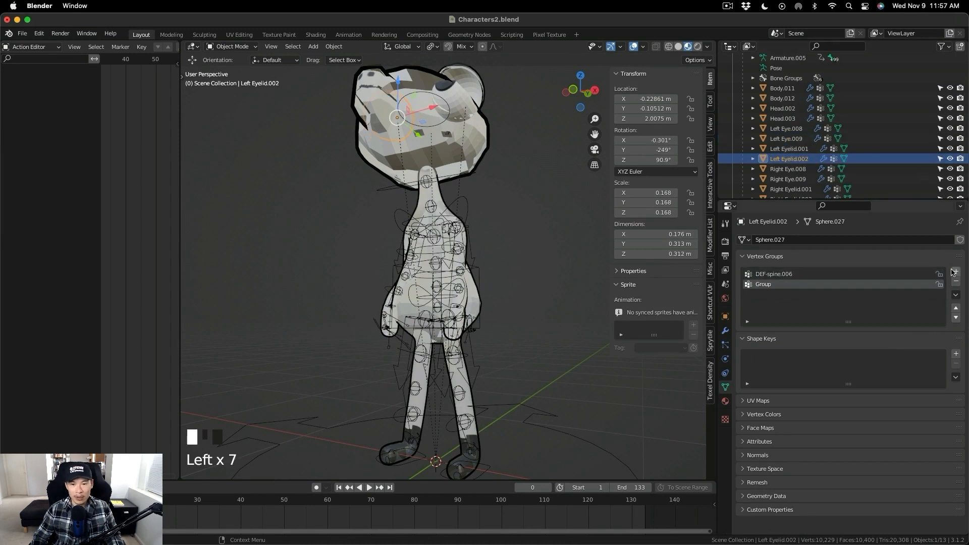
double_click(763, 284)
type("Outline")
key("Return")
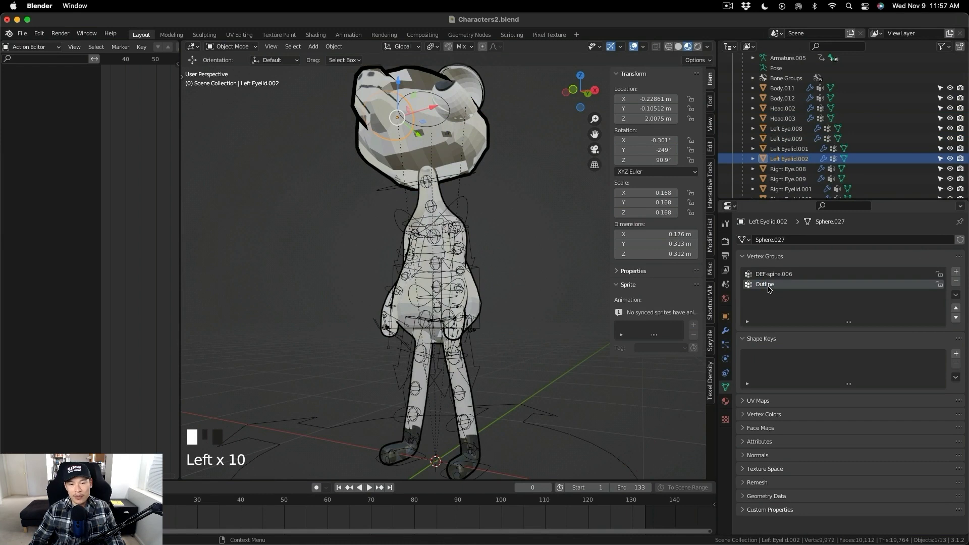
- Add a vertex group named Outline to Right Eye.009
left_click(804, 182)
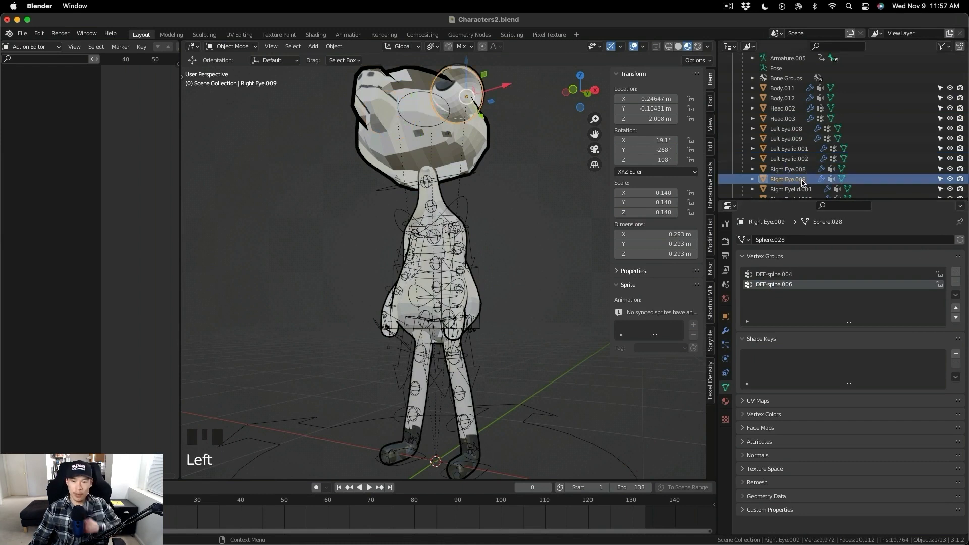
left_click(957, 272)
double_click(767, 295)
type("Outline")
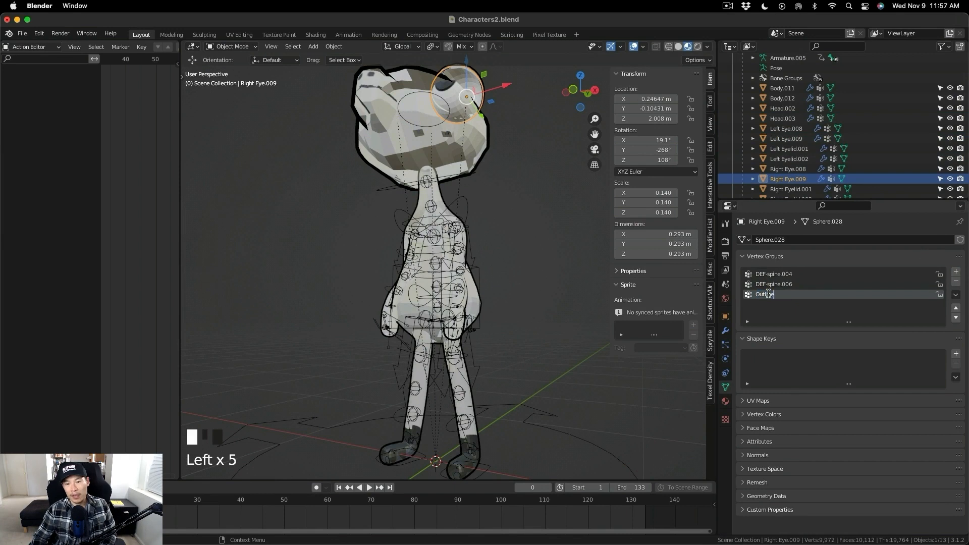
- Check the vertex groups of Right Eyelid.002 and Right Eye.009 for the Outline group
scroll(813, 174, "down", 2)
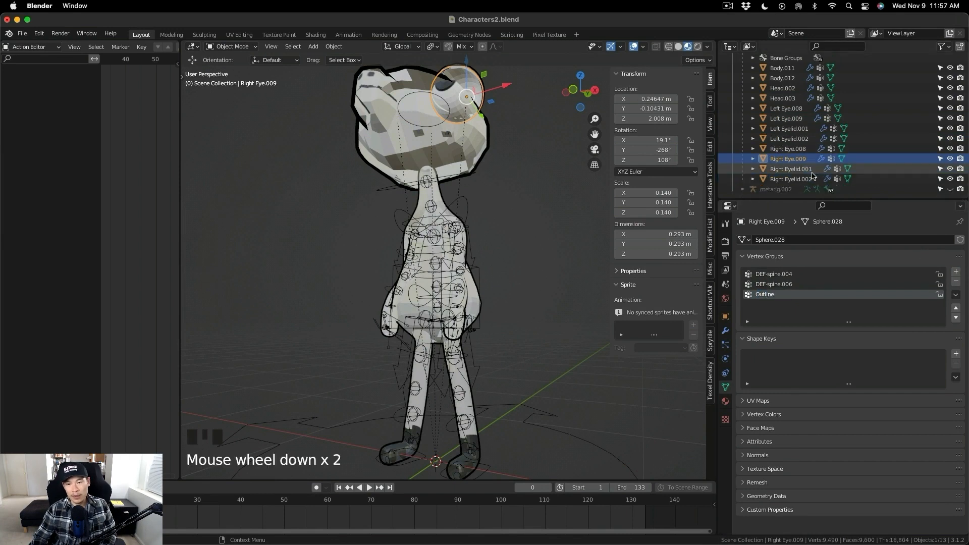
left_click(812, 180)
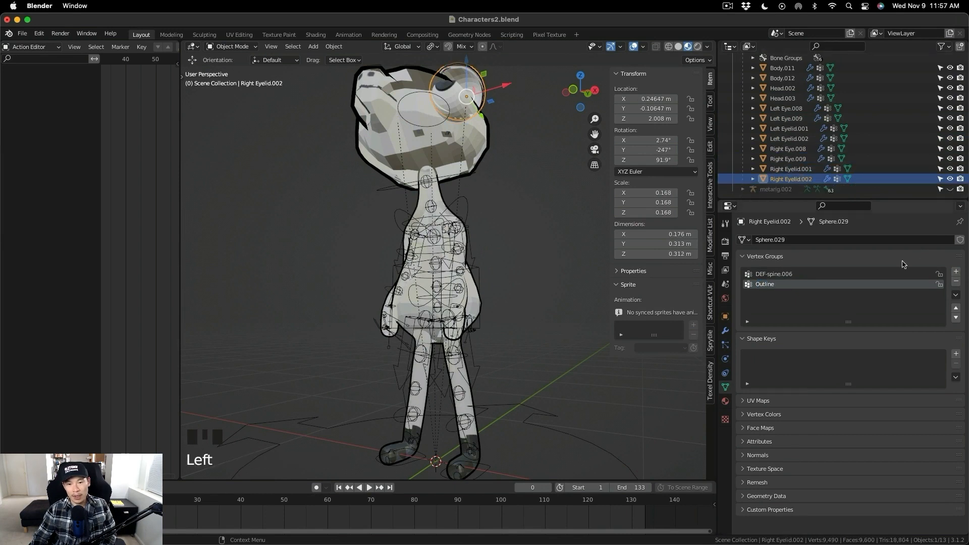
left_click(804, 160)
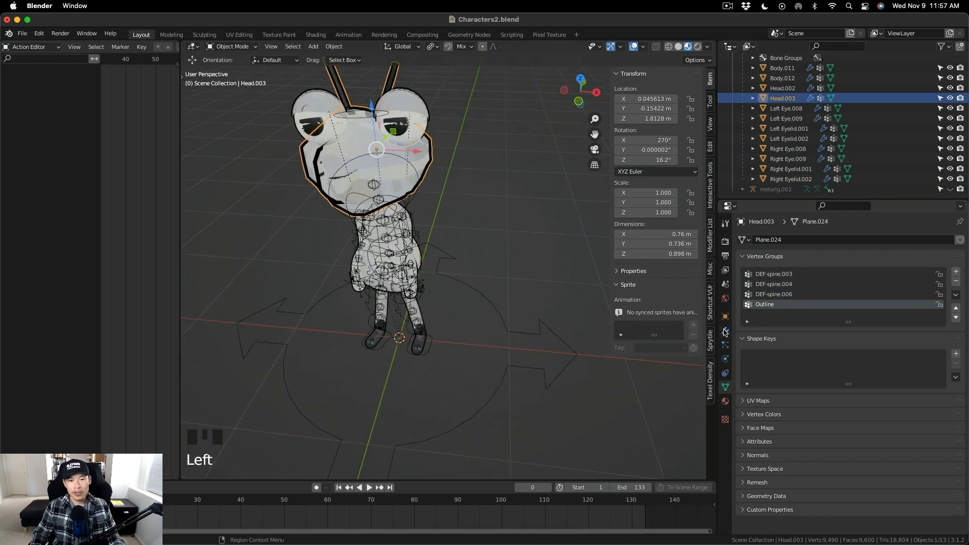
- Try a Solidify thickness of 0.01 m on Head.003, check it from the side, and return it to 0.02 m
left_click(725, 331)
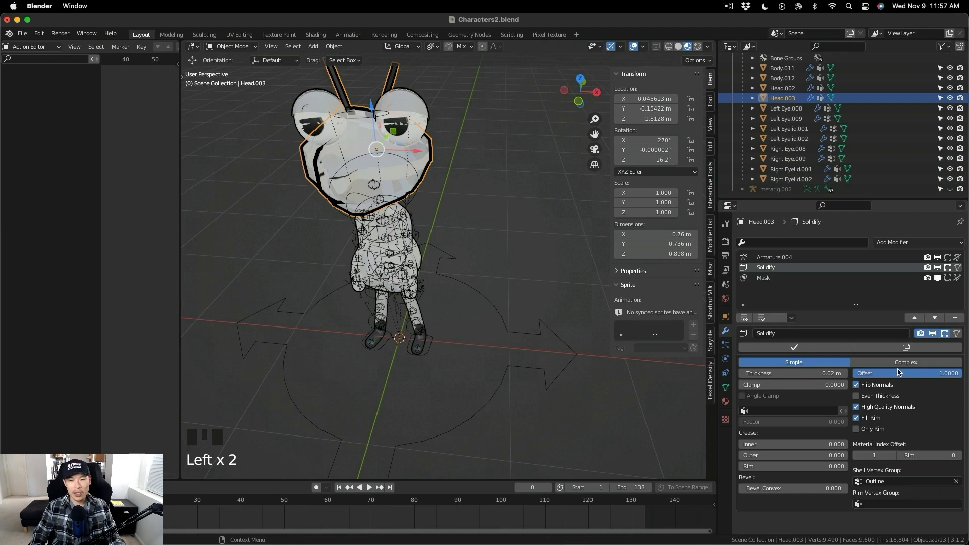
mouse_move(818, 373)
left_mouse_down()
mouse_move(777, 373)
mouse_move(849, 374)
mouse_move(812, 373)
left_mouse_up()
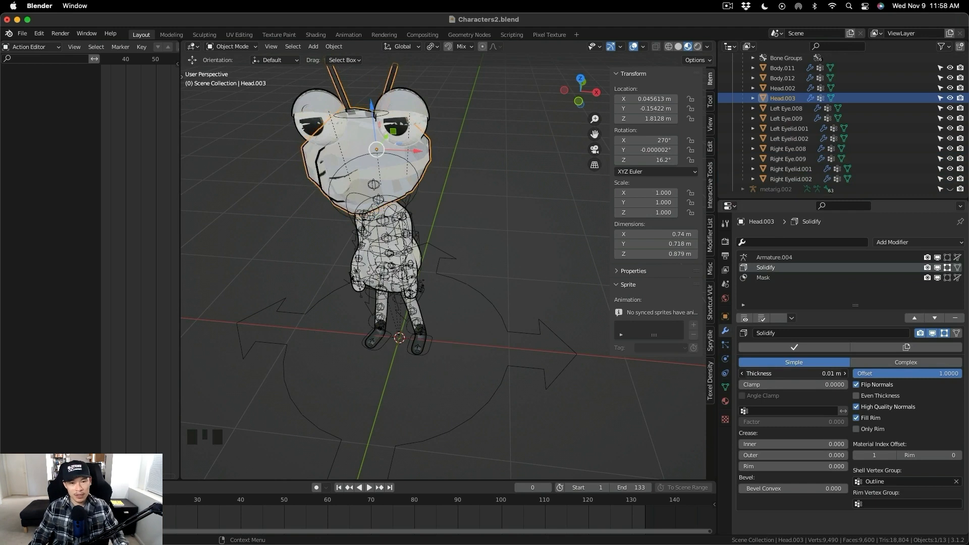
middle_click_drag(323, 227, 356, 224)
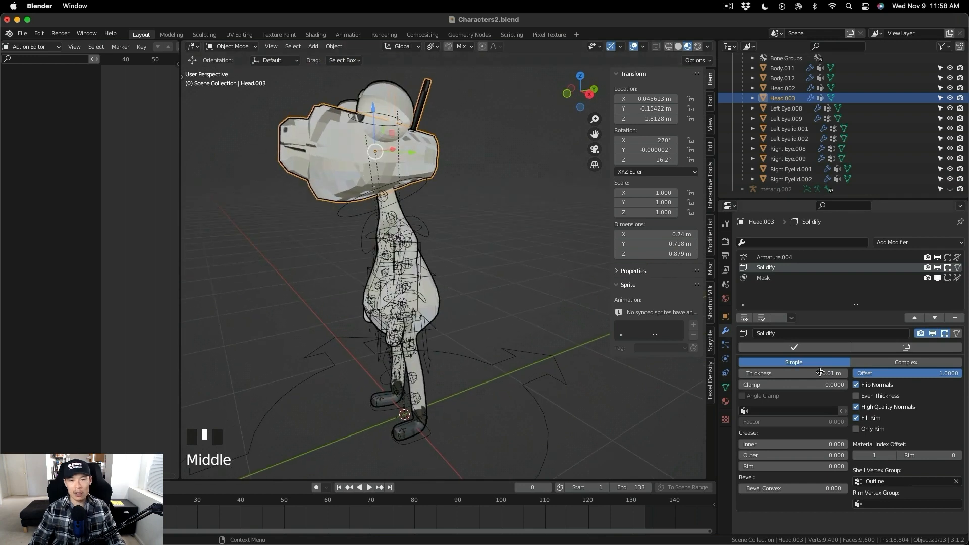
left_click_drag(826, 373, 827, 373)
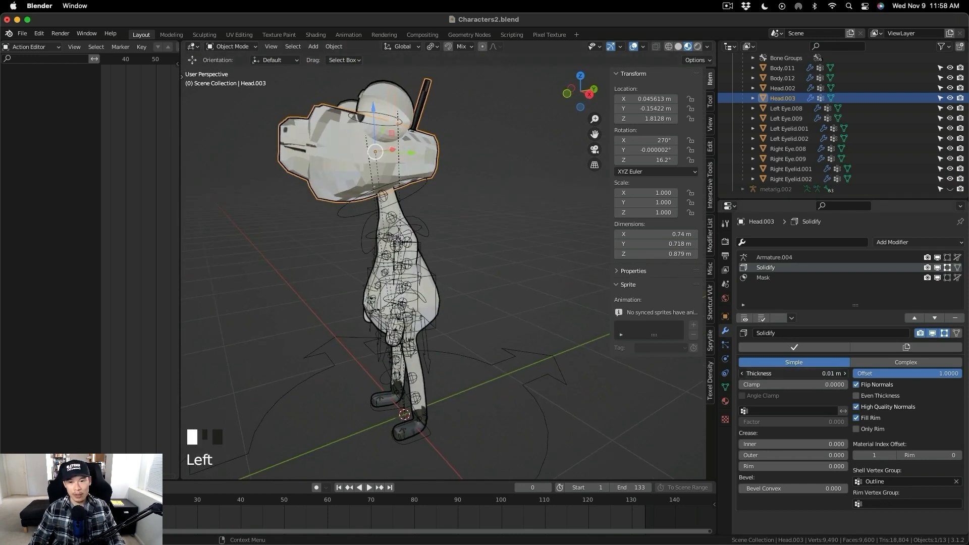
mouse_move(827, 374)
left_mouse_down()
mouse_move(841, 373)
mouse_move(831, 374)
left_mouse_up()
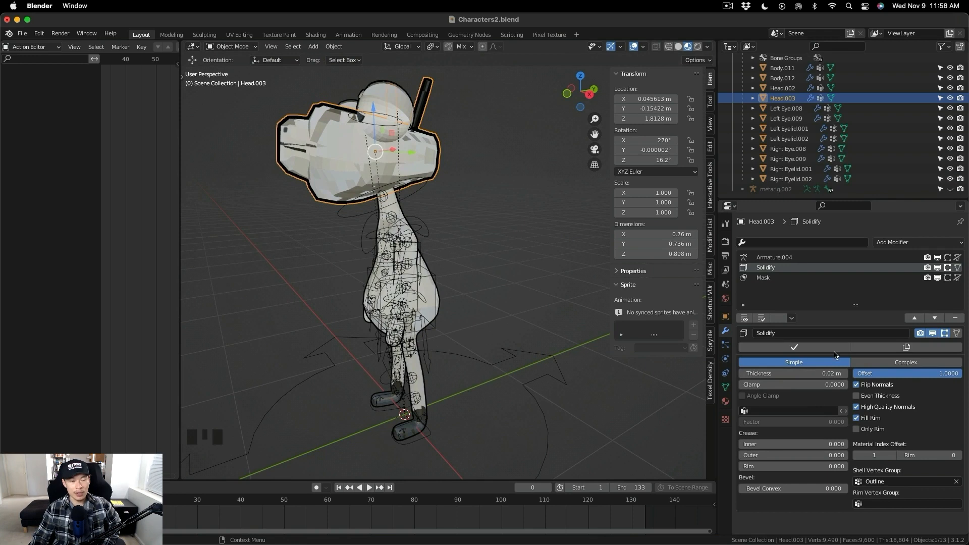
- Select Left Eye.009 and examine its Solidify settings and the character's outline from several angles and distances
left_click(801, 120)
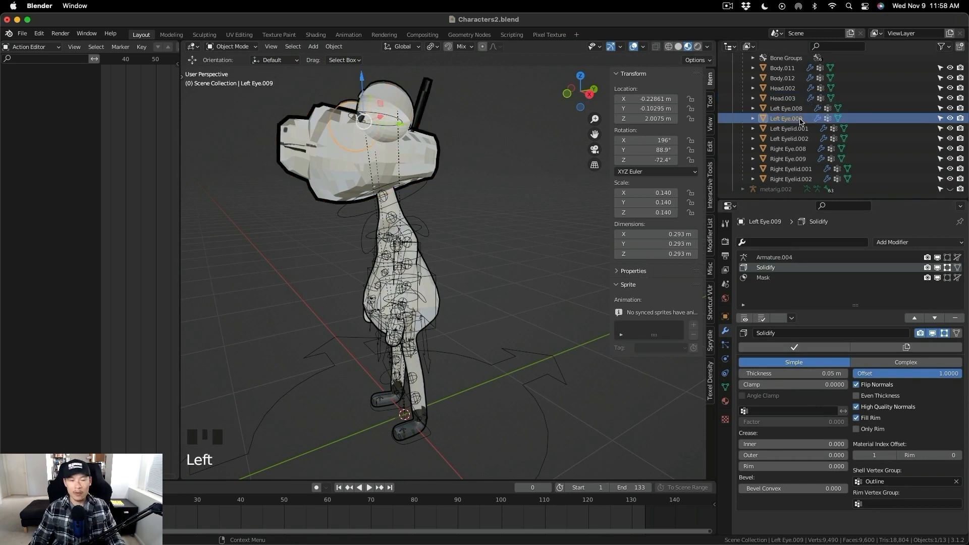
middle_click_drag(451, 278, 448, 207)
scroll(423, 155, "up", 3)
middle_click_drag(424, 155, 454, 169)
scroll(446, 155, "down", 2)
scroll(446, 152, "down", 2)
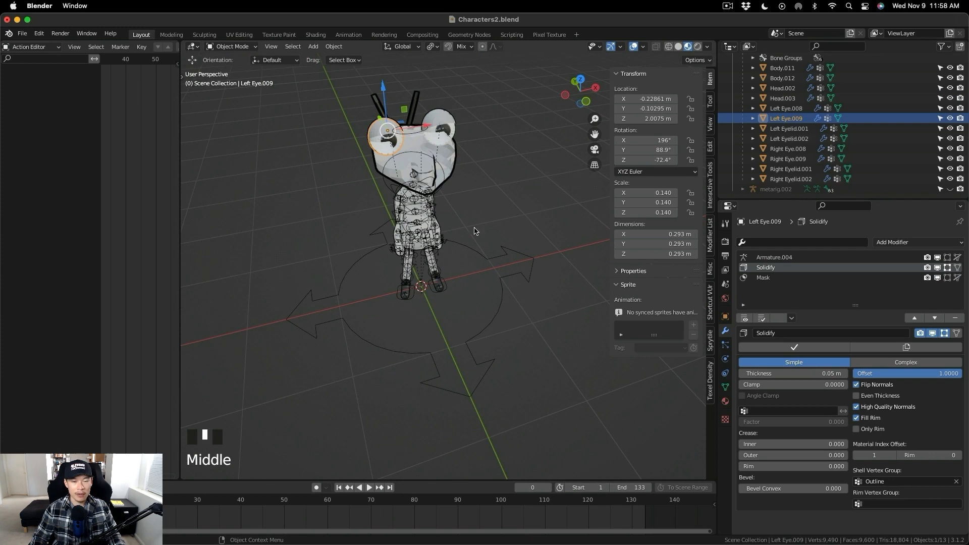
scroll(758, 118, "up", 4)
scroll(758, 118, "down", 2)
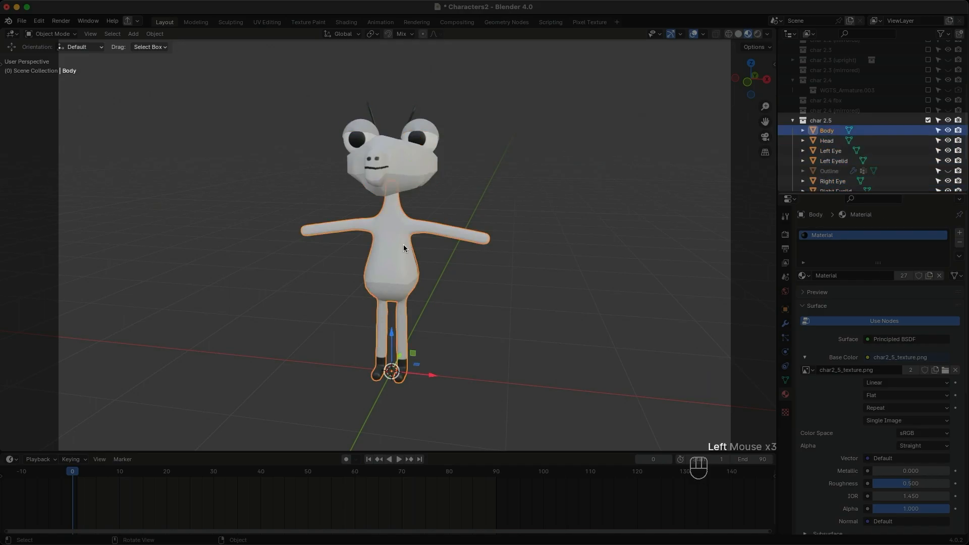
- Join the selected char 2.5 body, head, eye and eyelid meshes into one object and clear the selection
right_click(407, 247)
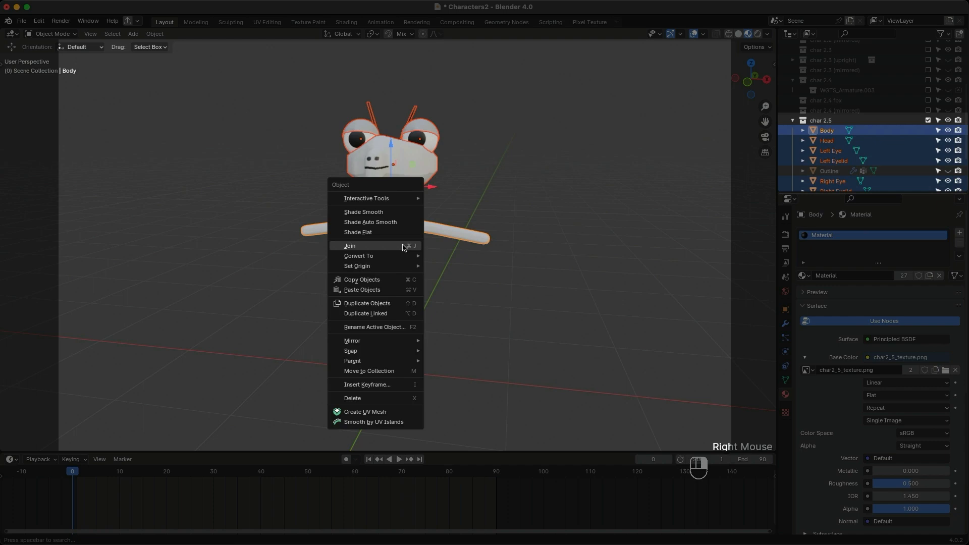
left_click(403, 245)
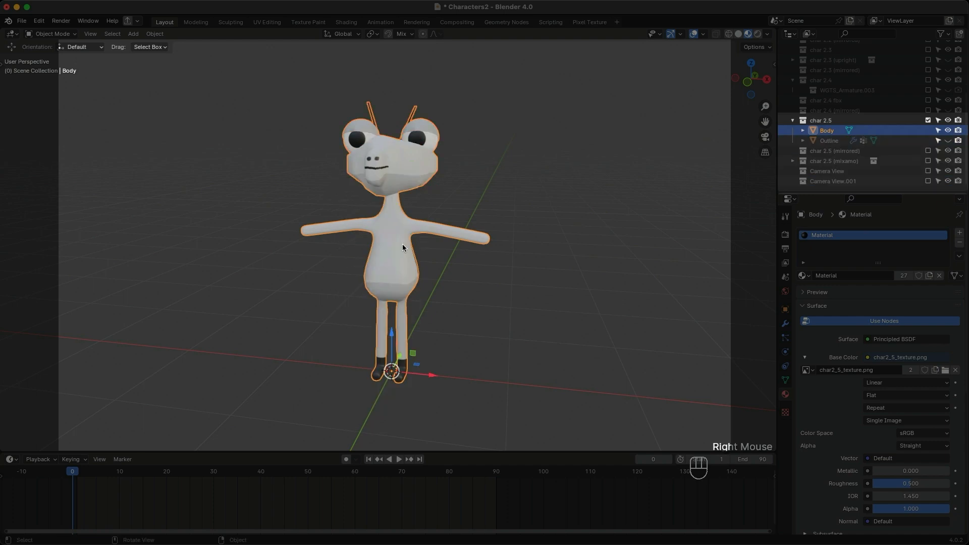
left_click(652, 201)
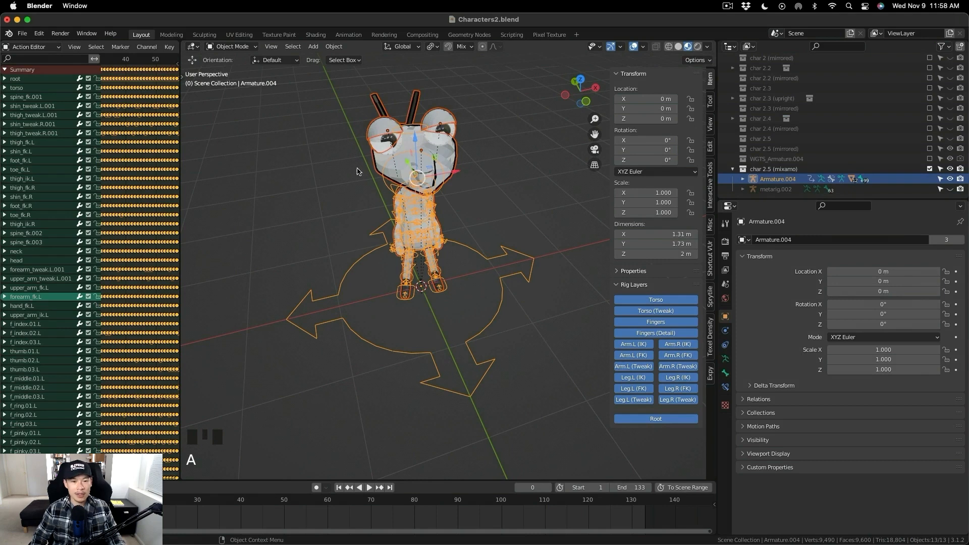
- Export the selected armature and meshes as an FBX named char2_5_full_mixamo_outline.fbx
mouse_move(301, 166)
middle_mouse_down()
mouse_move(268, 154)
mouse_move(302, 164)
middle_mouse_up()
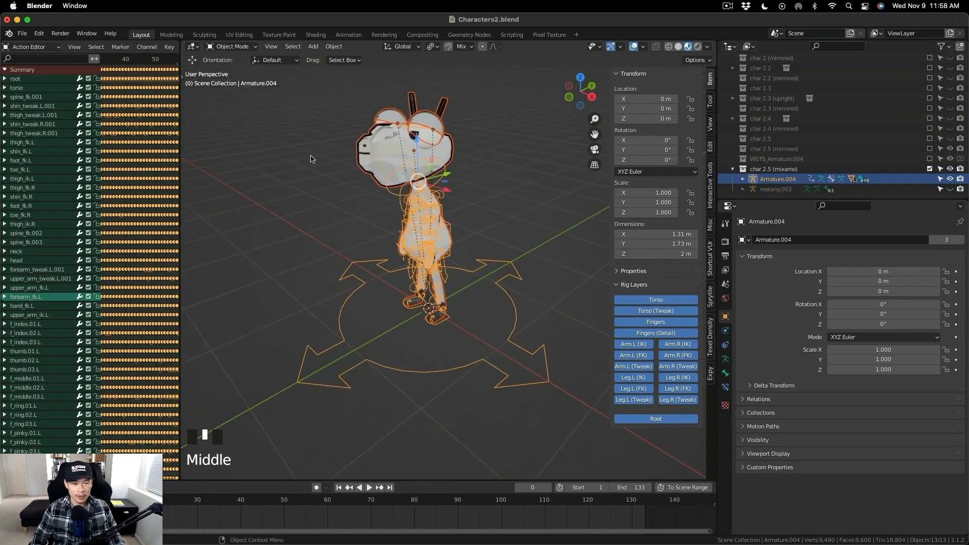
left_click(23, 33)
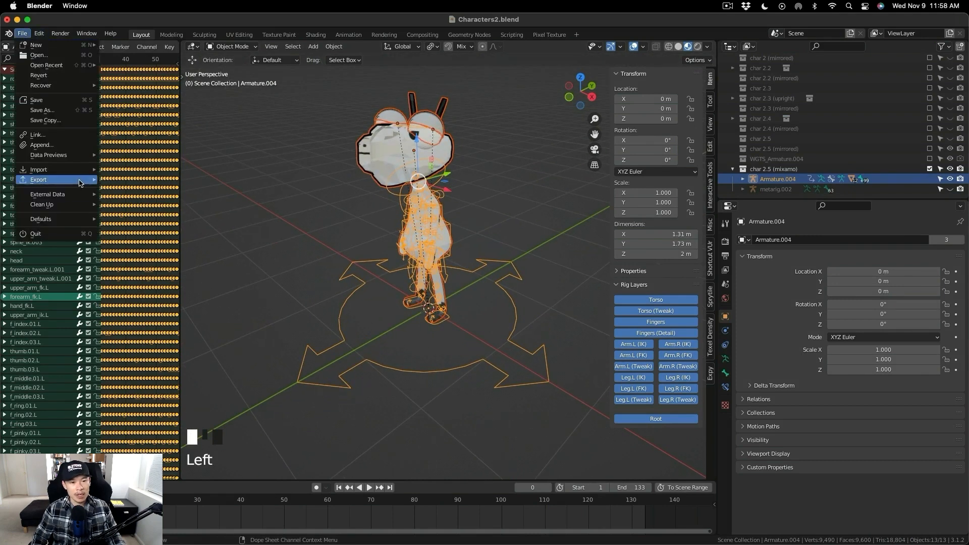
mouse_move(79, 182)
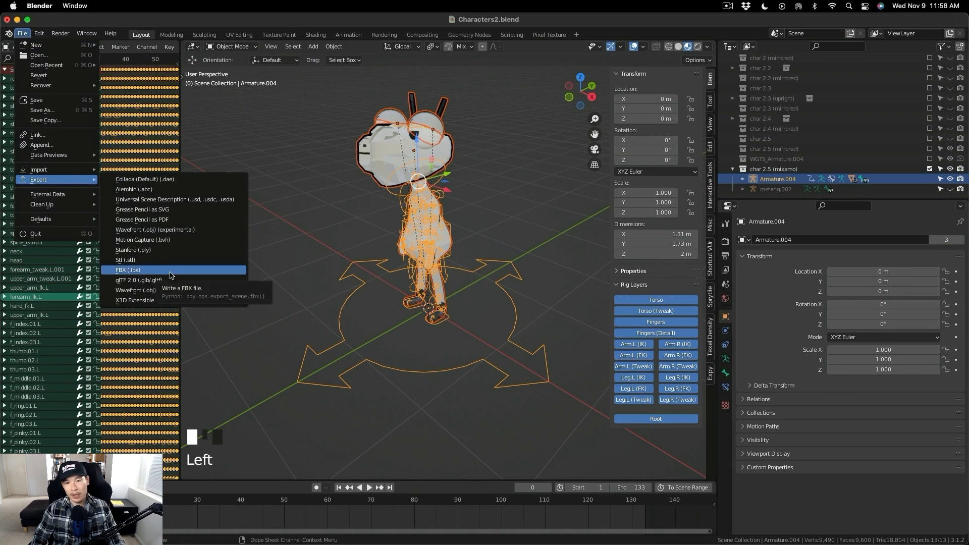
left_click(170, 275)
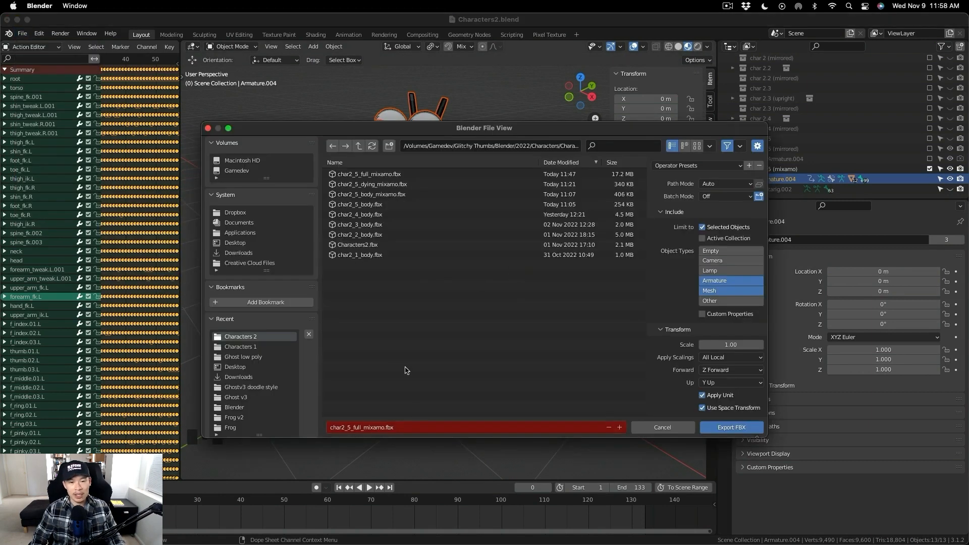
left_click(386, 428)
left_click(385, 428)
type("_outline")
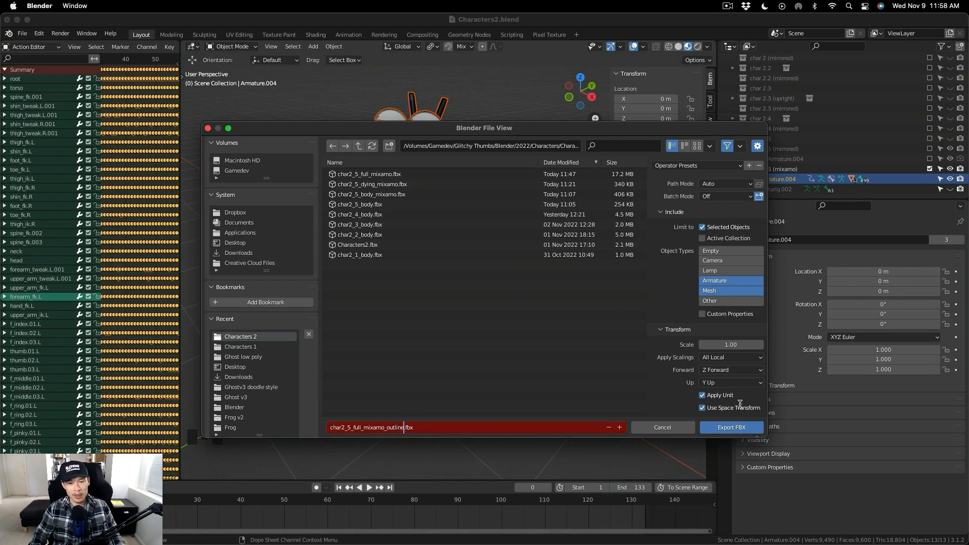
left_click(741, 429)
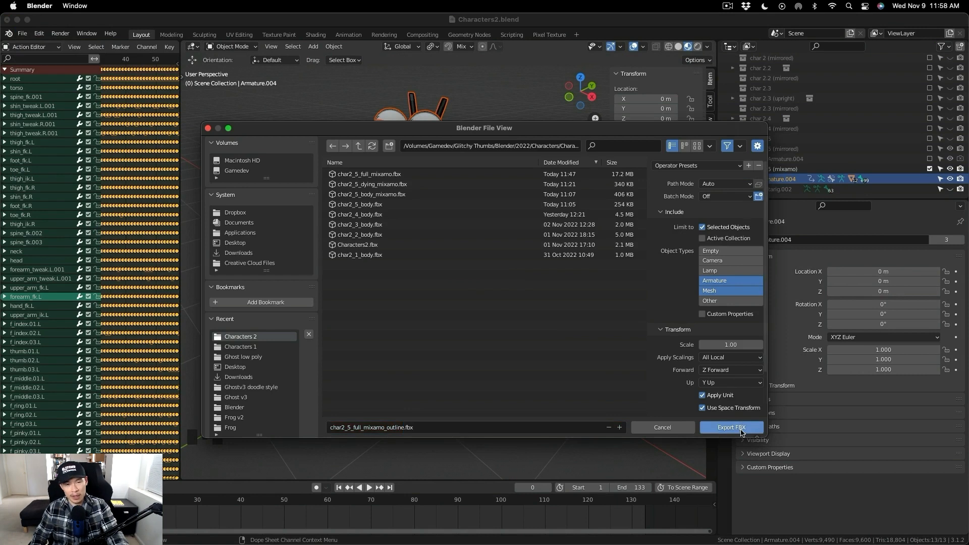
left_click(730, 431)
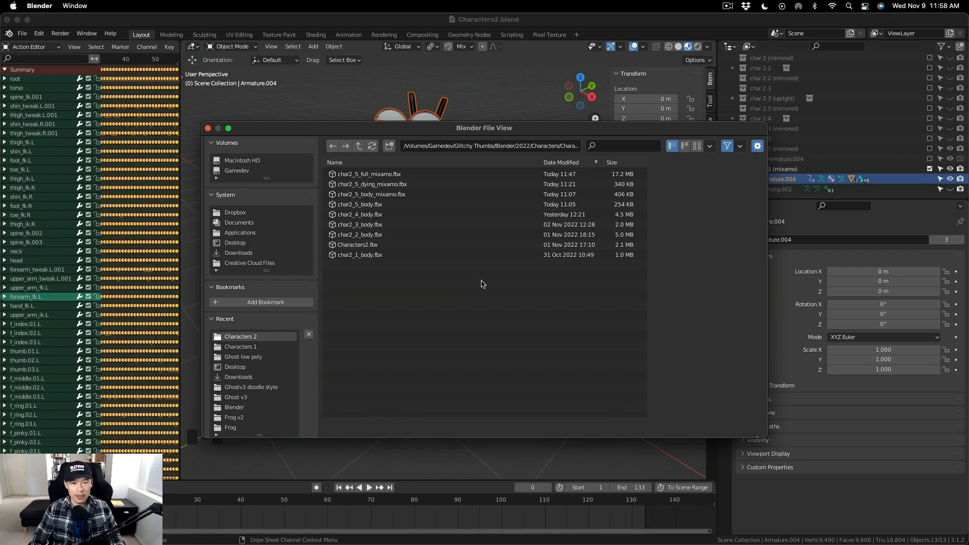
key("Escape")
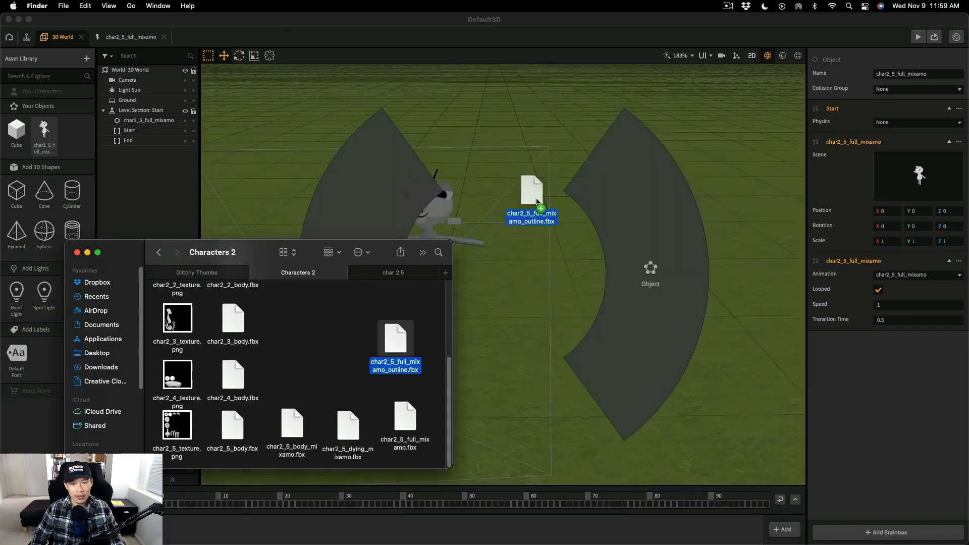
- Switch to Buildbox, import char2_5_full_mixamo_outline.fbx into the 3D World, and place the outlined character beside the original at about X 0.04
left_click_drag(529, 205, 557, 267)
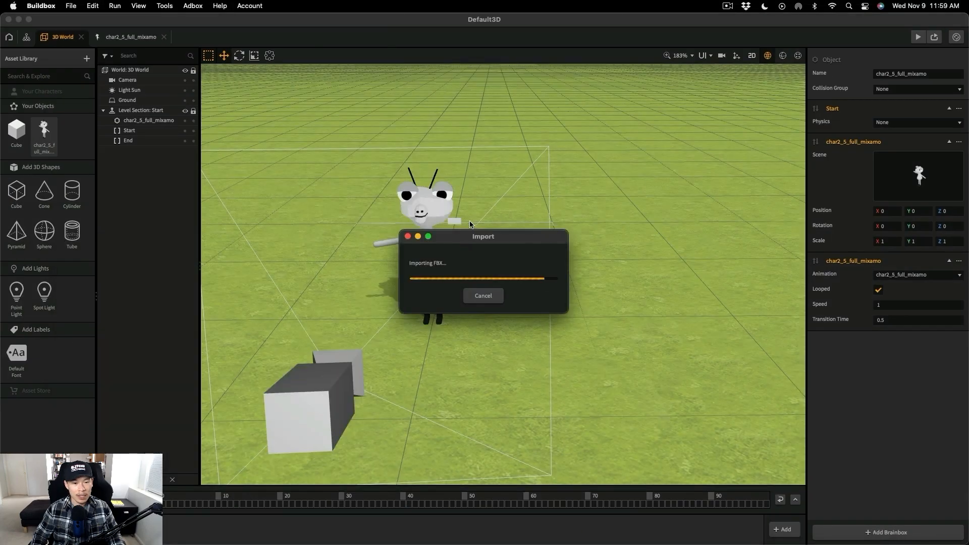
left_click(304, 273)
left_click_drag(474, 318, 585, 329)
left_click(473, 313)
left_click_drag(473, 318, 363, 320)
left_click(525, 298)
left_click_drag(582, 317, 477, 323)
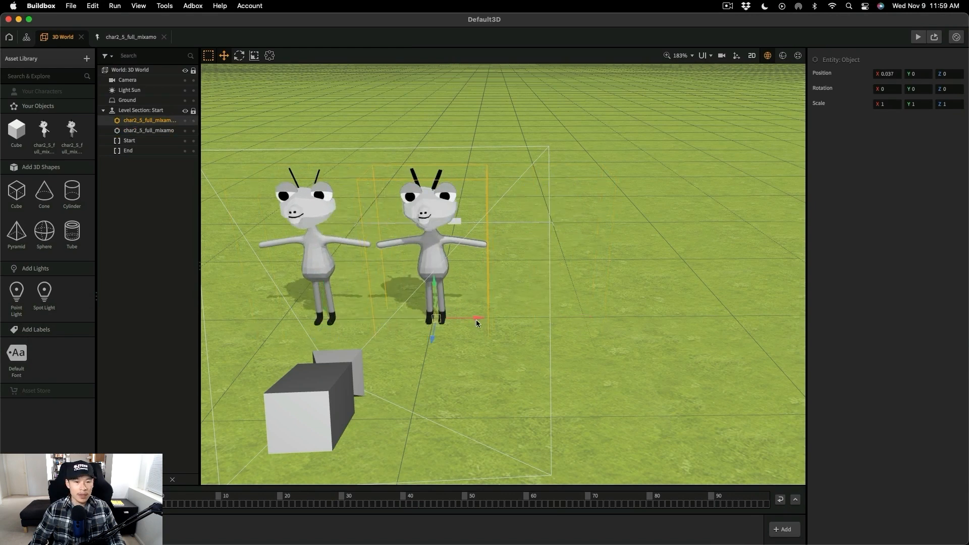
- In the outlined object's node map, connect Start's Created output to the third animation's Play, delete the other two animation nodes and enable Looped
left_click(71, 135)
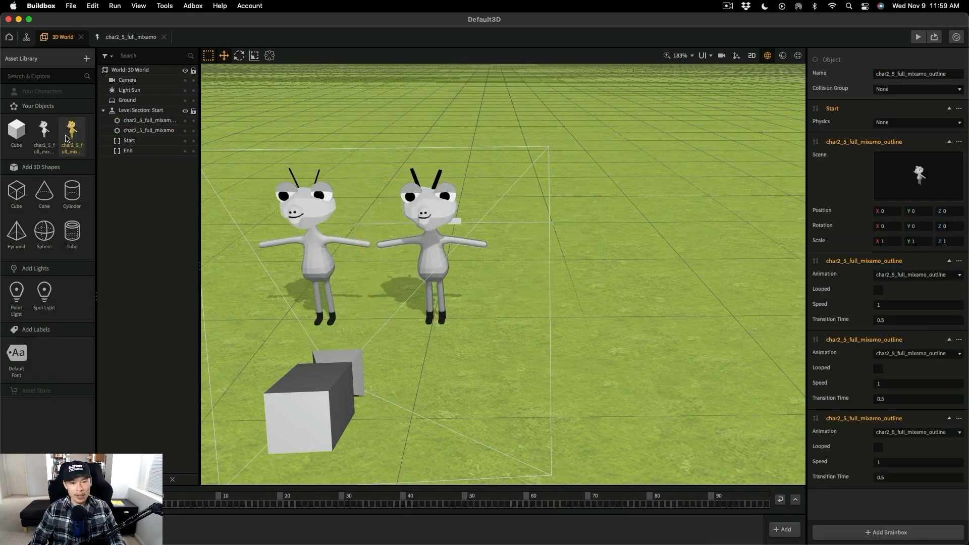
double_click(67, 138)
left_click_drag(248, 278, 307, 439)
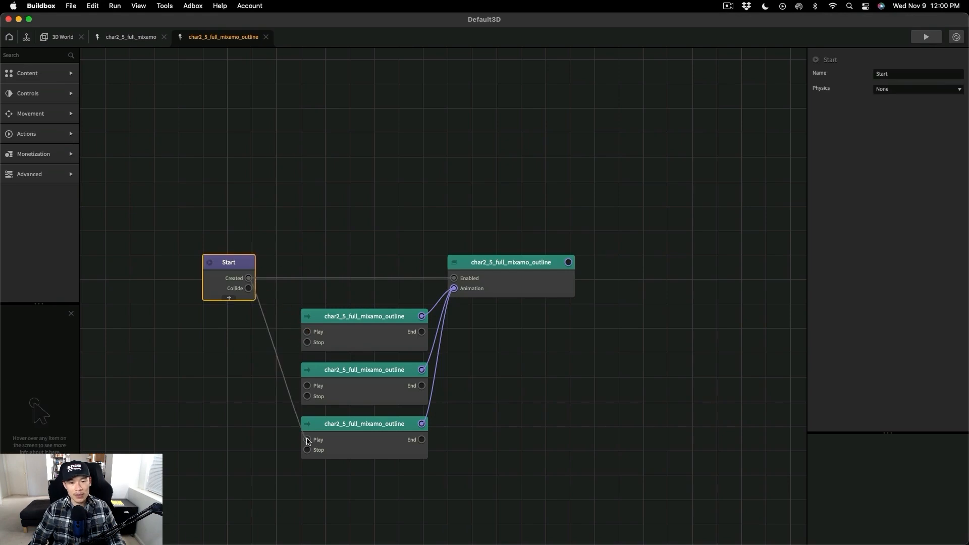
left_click(354, 380)
key("Delete")
left_click(362, 328)
key("Delete")
left_click_drag(382, 426, 380, 322)
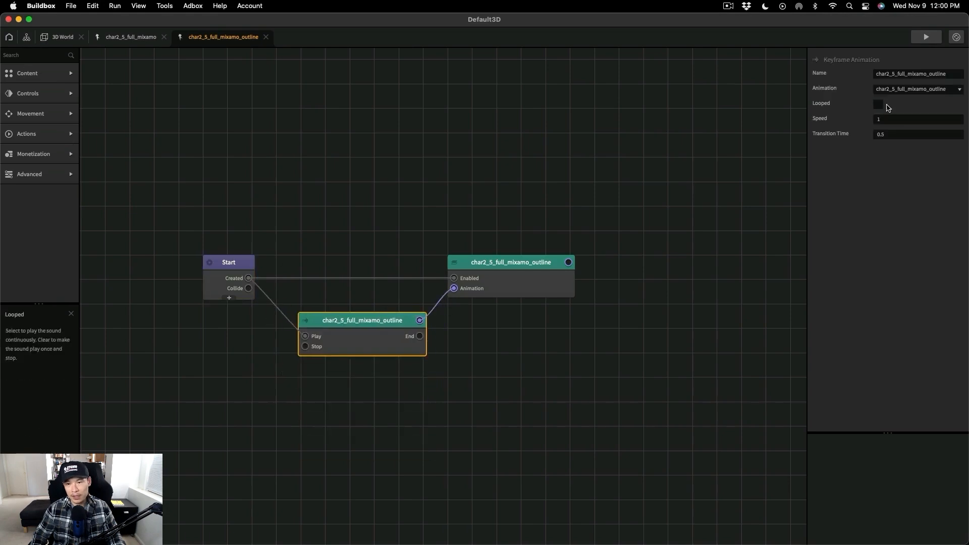
- Open the char2_5_full_mixamo_outline sub scene for editing and examine its mesh materials and the model up close
left_click(565, 275)
left_click(943, 93)
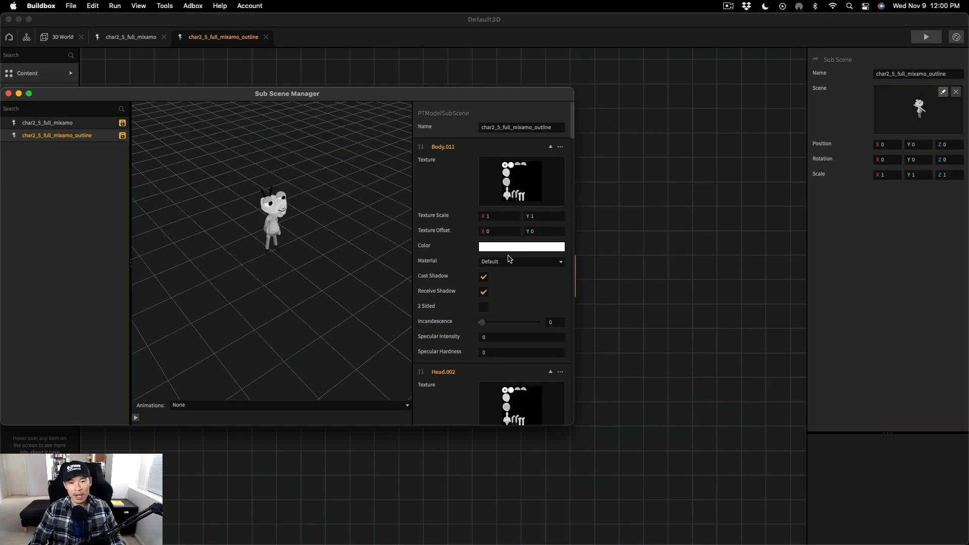
scroll(469, 282, "down", 10)
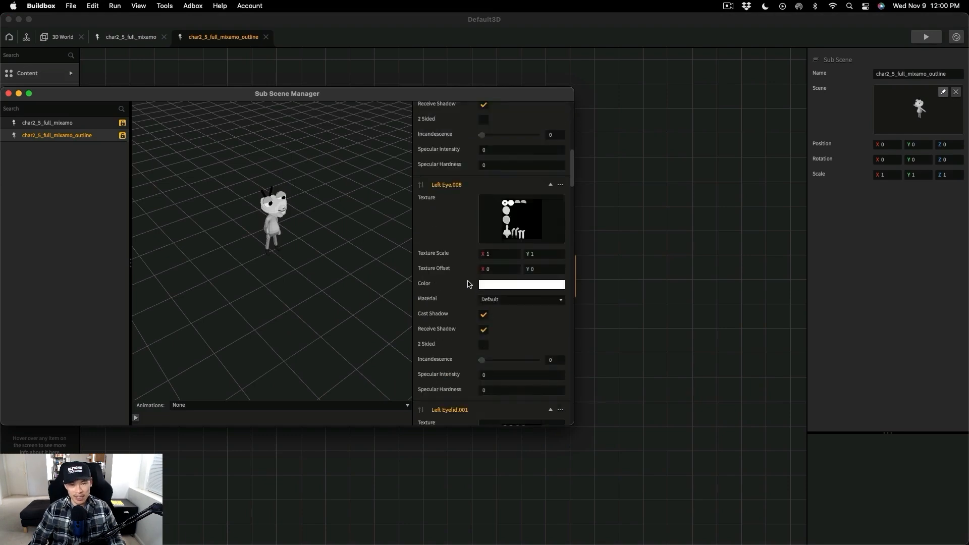
scroll(468, 282, "down", 5)
scroll(313, 242, "up", 5)
scroll(305, 240, "down", 3)
mouse_move(305, 240)
right_mouse_down()
mouse_move(307, 250)
mouse_move(321, 235)
right_mouse_up()
scroll(323, 242, "up", 4)
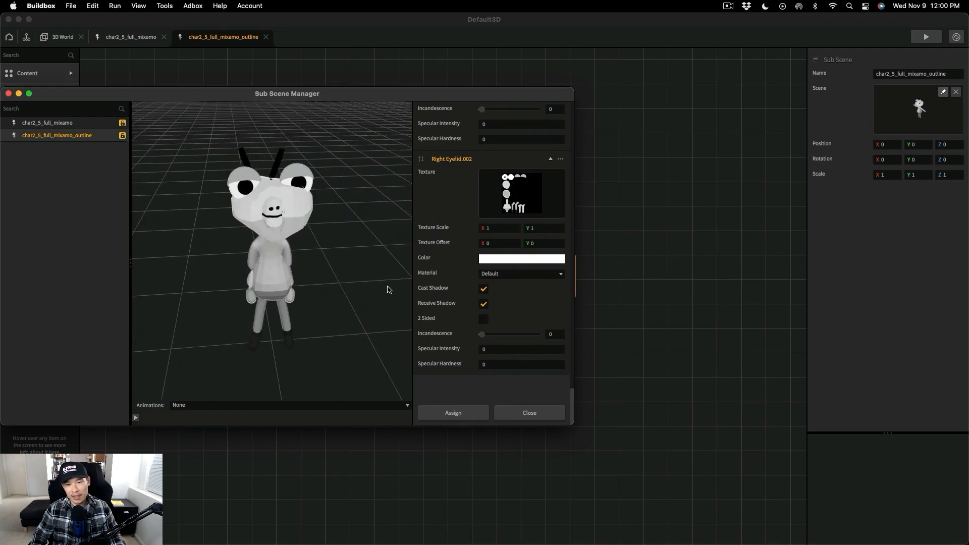
- Set the outline meshes Right Eyelid.002, Right Eye.009 and Left Eyelid.002 to black with Receive Shadow off
scroll(488, 240, "up", 3)
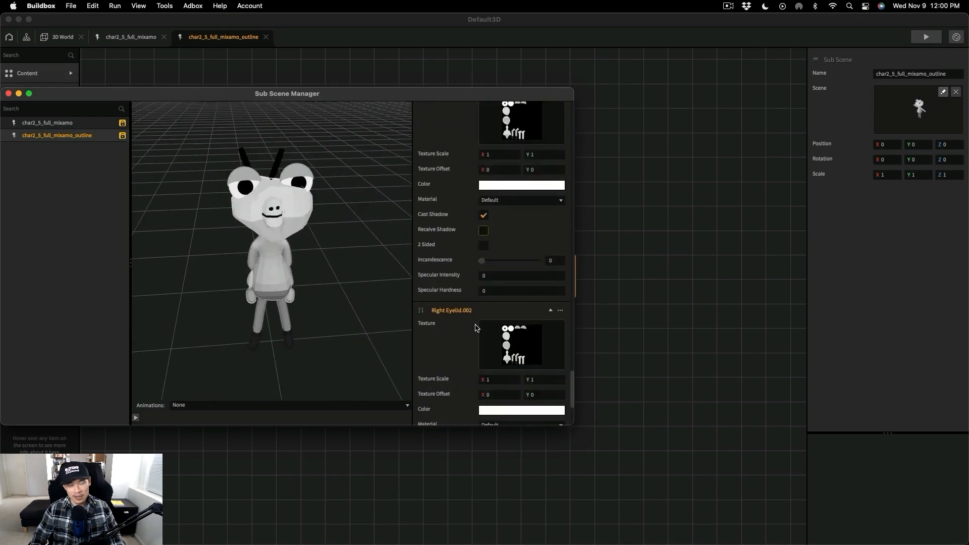
scroll(482, 333, "down", 3)
left_click(524, 288)
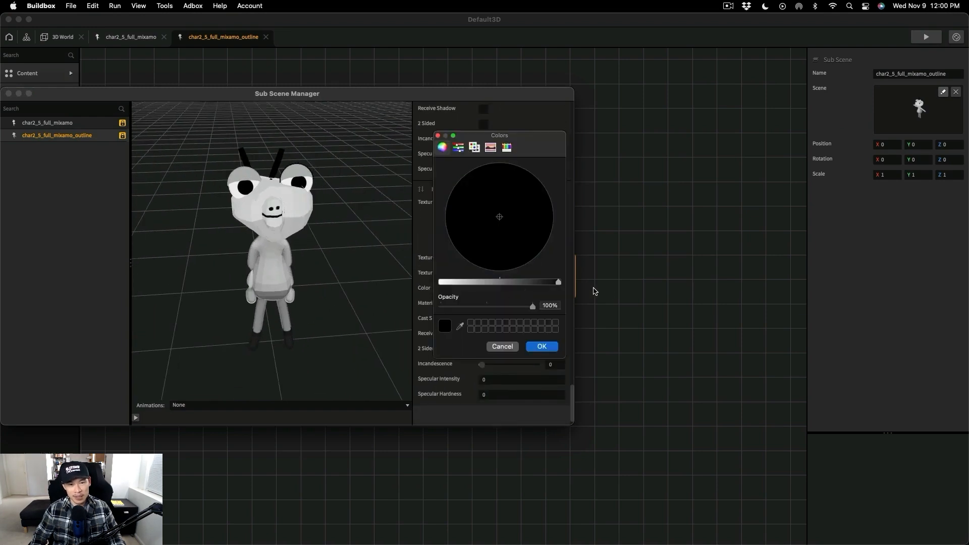
left_click(543, 346)
scroll(470, 292, "up", 4)
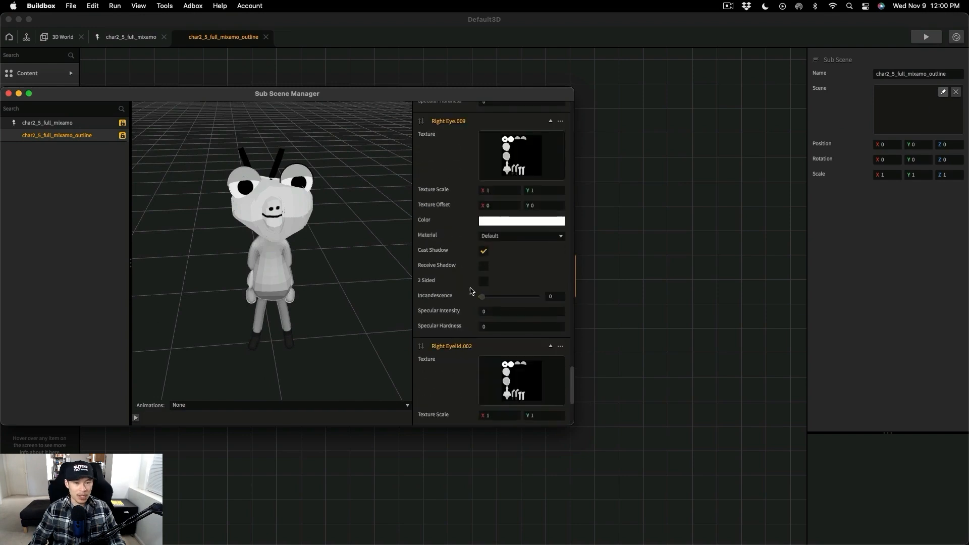
left_click(522, 220)
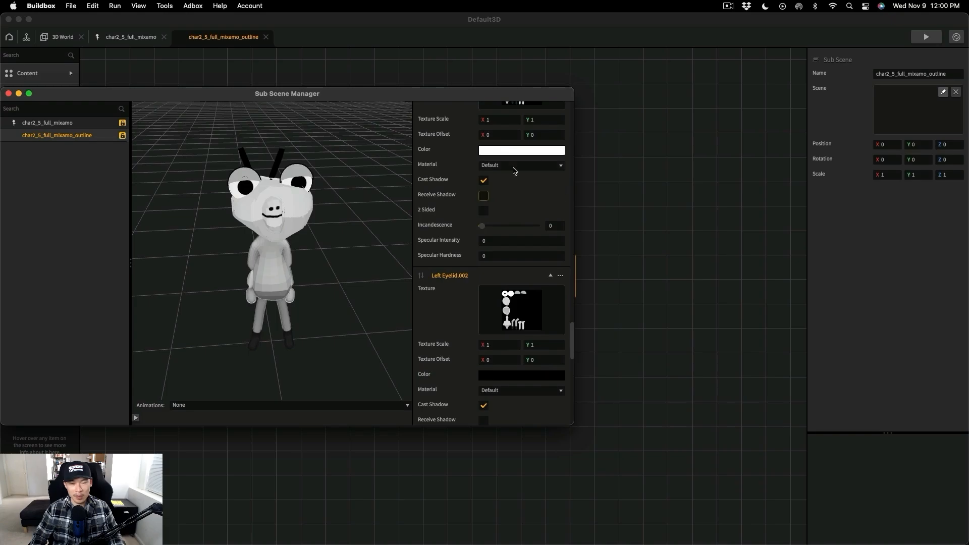
- Set the colour of the outline meshes Left Eye.009 and Head.003 to black
left_click(519, 149)
left_click(559, 283)
left_click(542, 346)
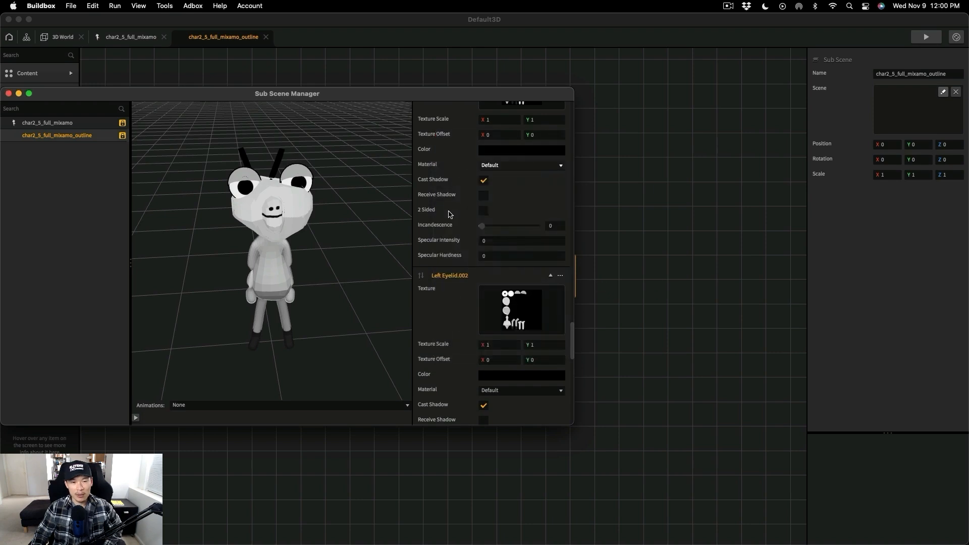
scroll(522, 217, "up", 5)
left_click(534, 202)
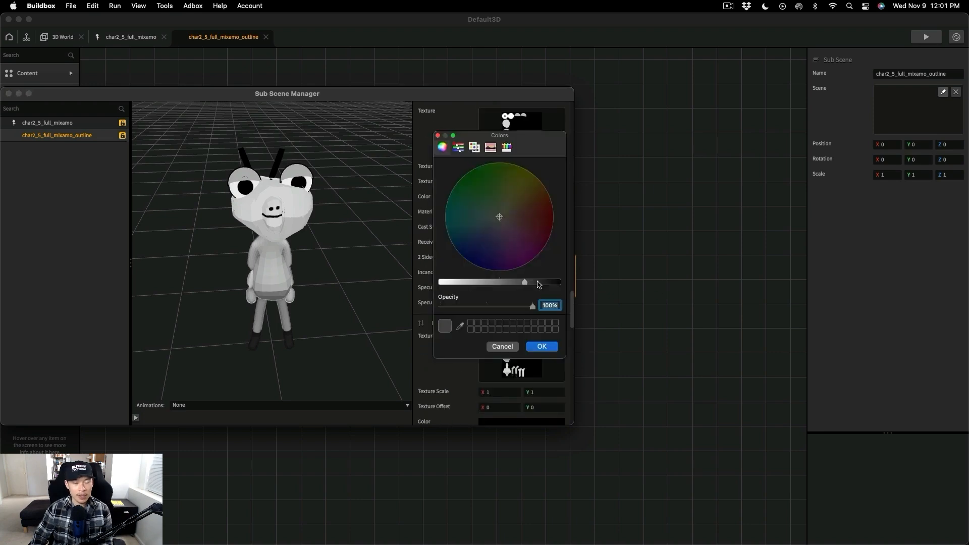
left_click(557, 282)
left_click(541, 346)
- Set the outline mesh Body.012 to black and turn off its Receive Shadow
scroll(446, 247, "up", 2)
scroll(459, 250, "up", 4)
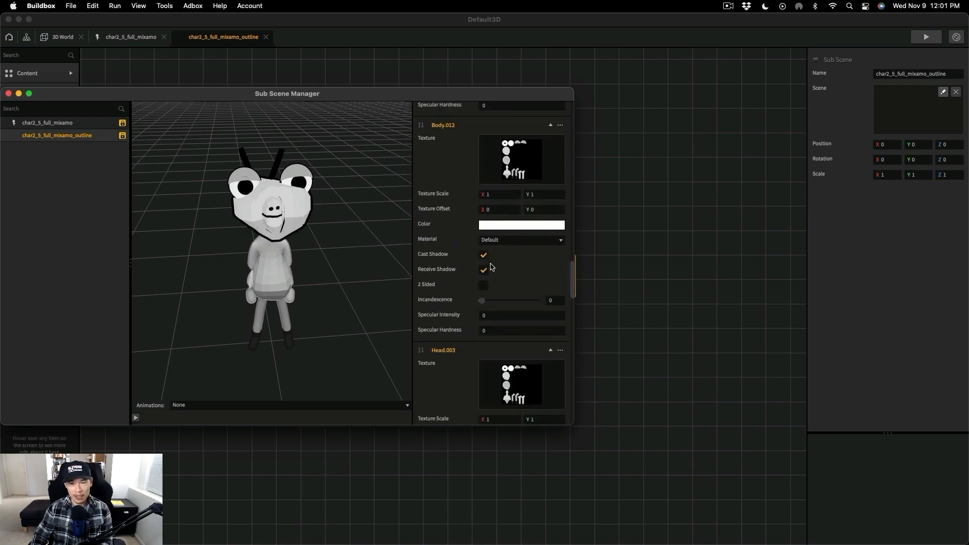
left_click(554, 226)
left_click(557, 282)
left_click(542, 346)
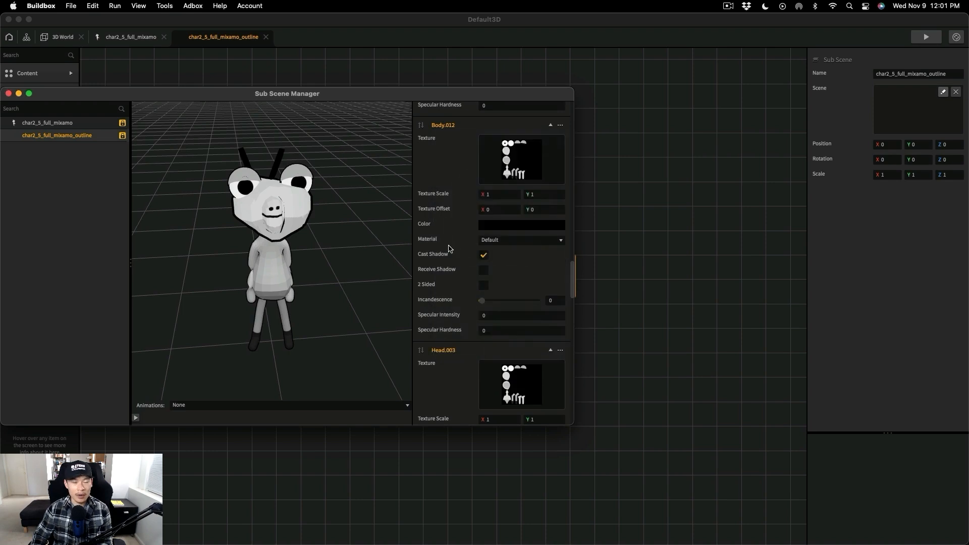
- Turn off Receive Shadow for the remaining meshes up to Body.011, leaving their colours white, and assign the sub scene
scroll(446, 251, "up", 2)
scroll(446, 251, "up", 3)
left_click(525, 188)
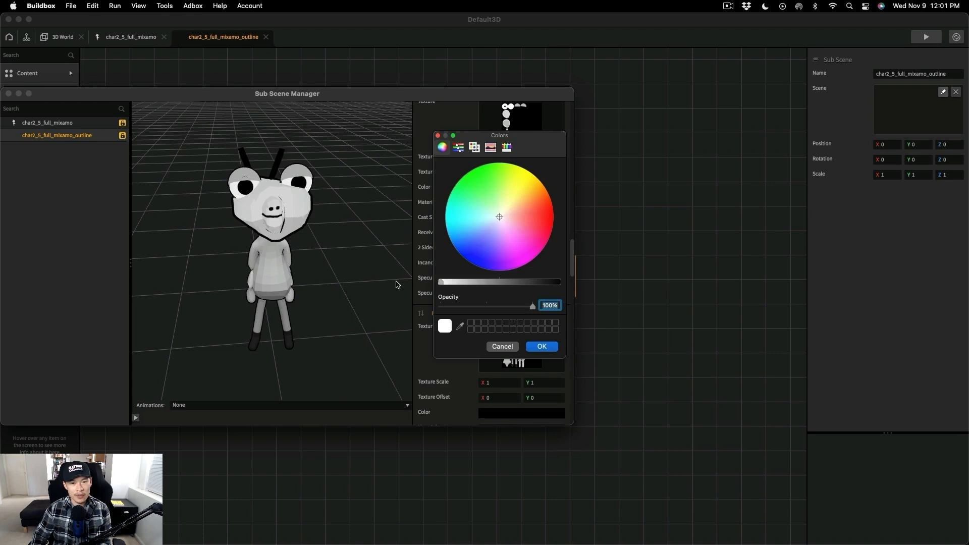
key("Escape")
scroll(471, 239, "up", 9)
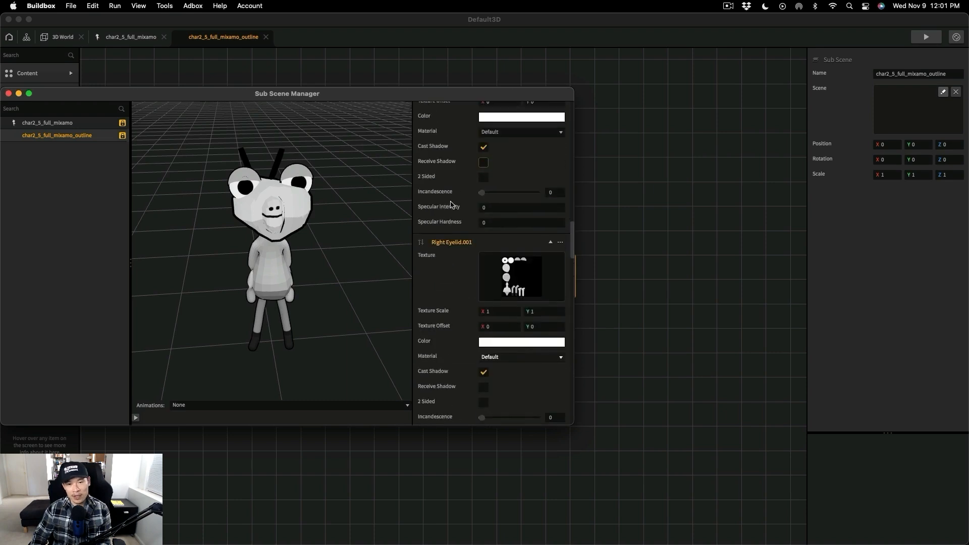
scroll(473, 275, "up", 5)
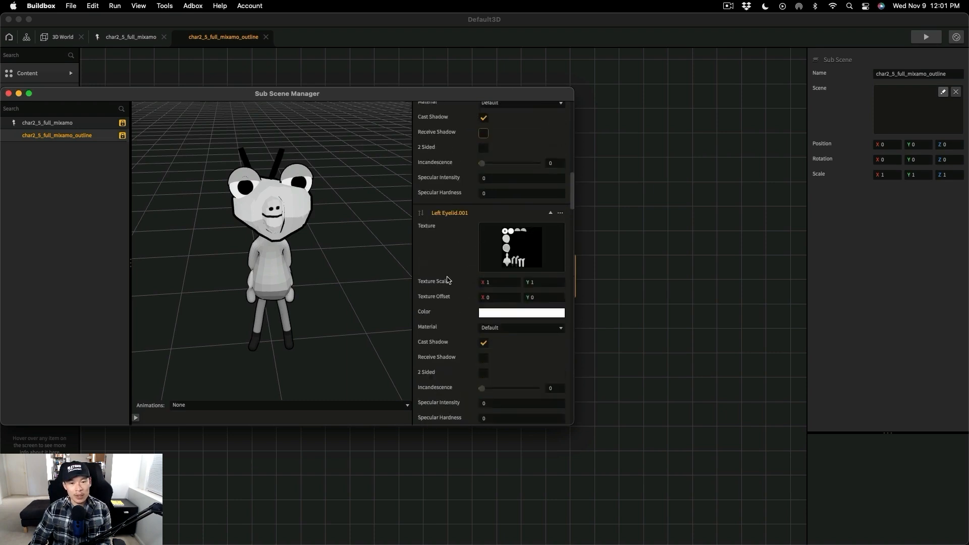
scroll(472, 227, "up", 5)
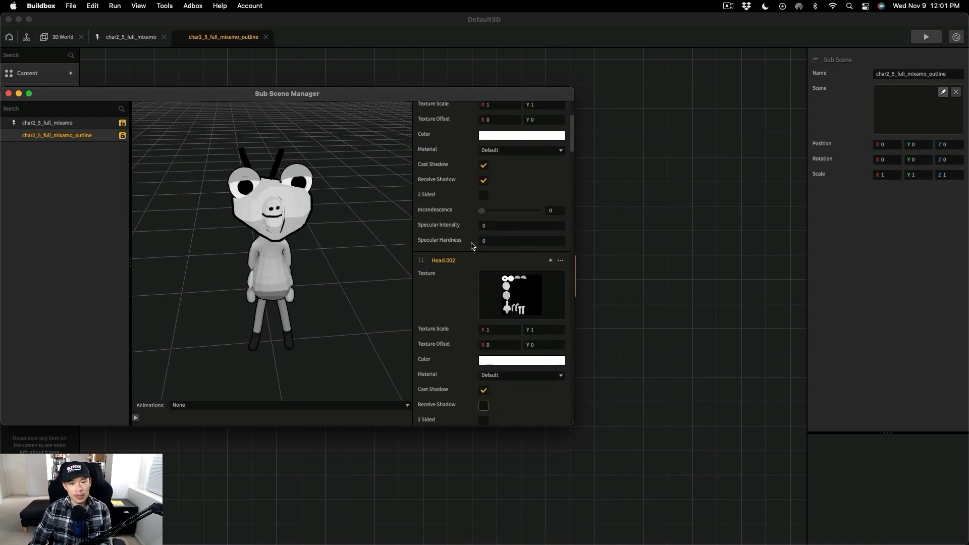
scroll(504, 333, "down", 10)
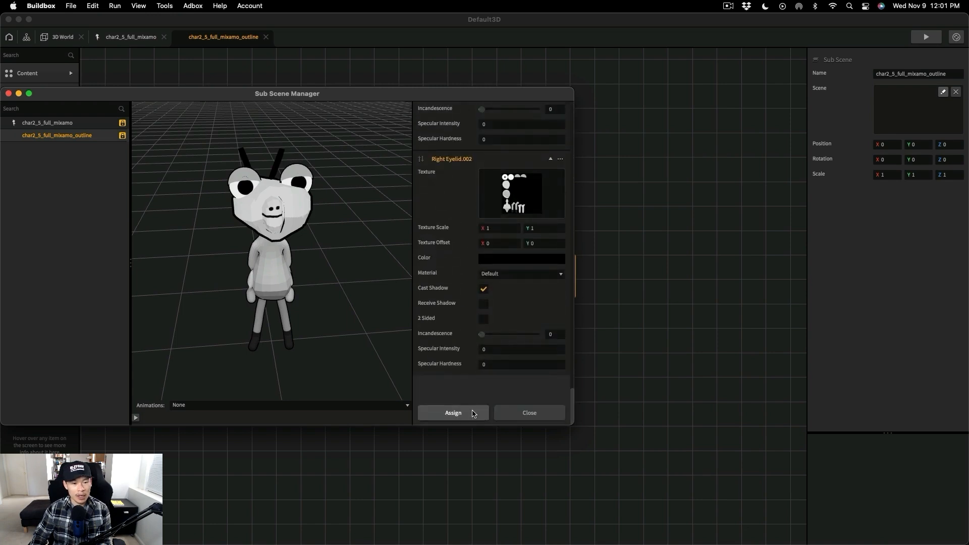
left_click(452, 413)
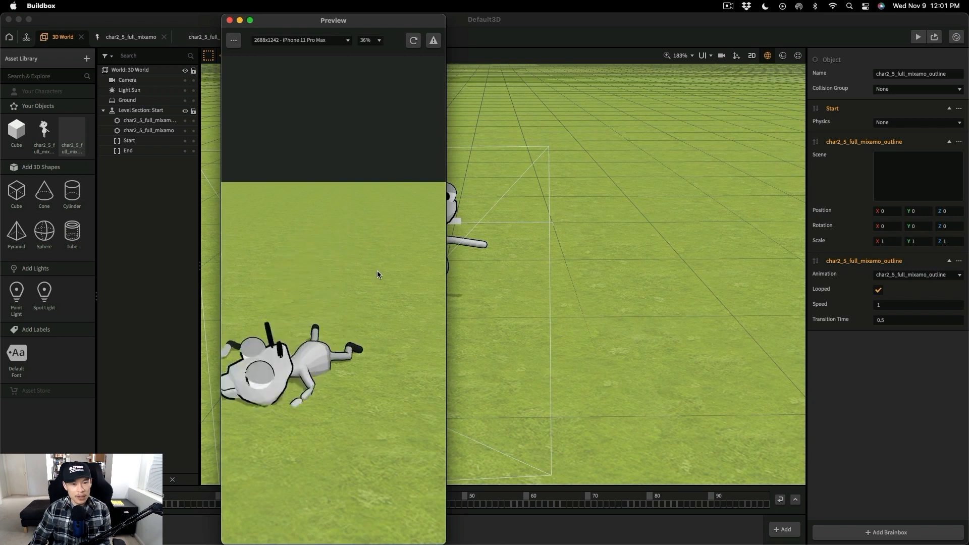
- With the preview running, switch to the camera view and adjust the camera's distance and angle to frame both animated characters
left_click(722, 55)
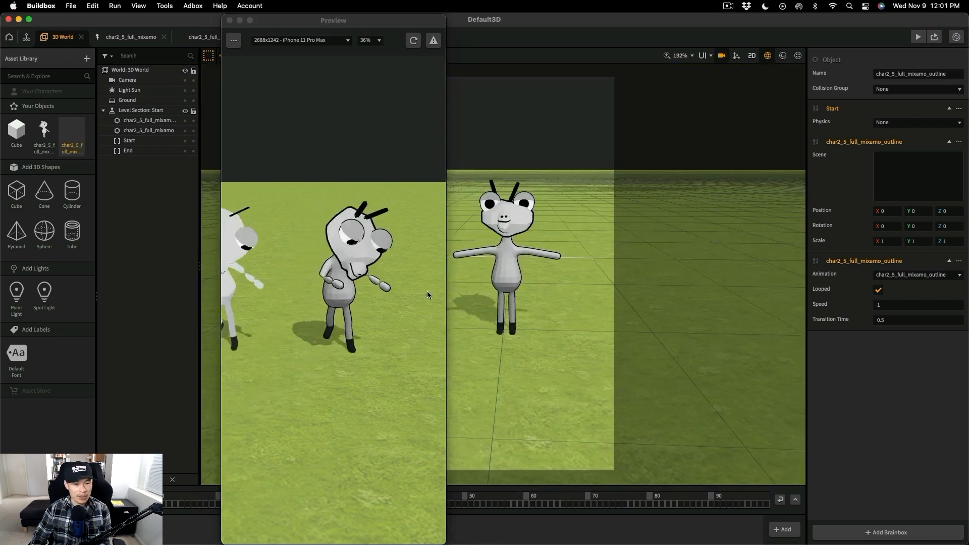
left_click(427, 291)
scroll(576, 294, "down", 3)
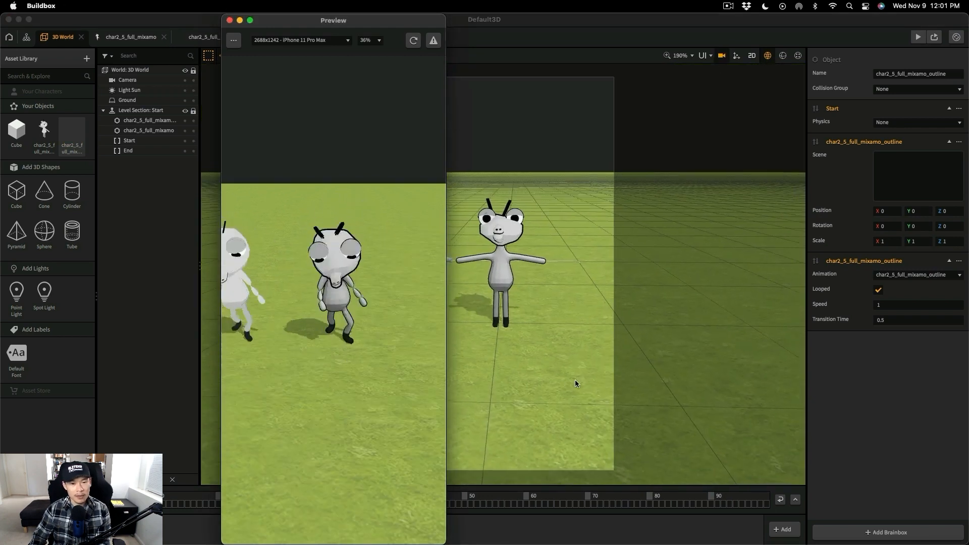
scroll(574, 380, "down", 2)
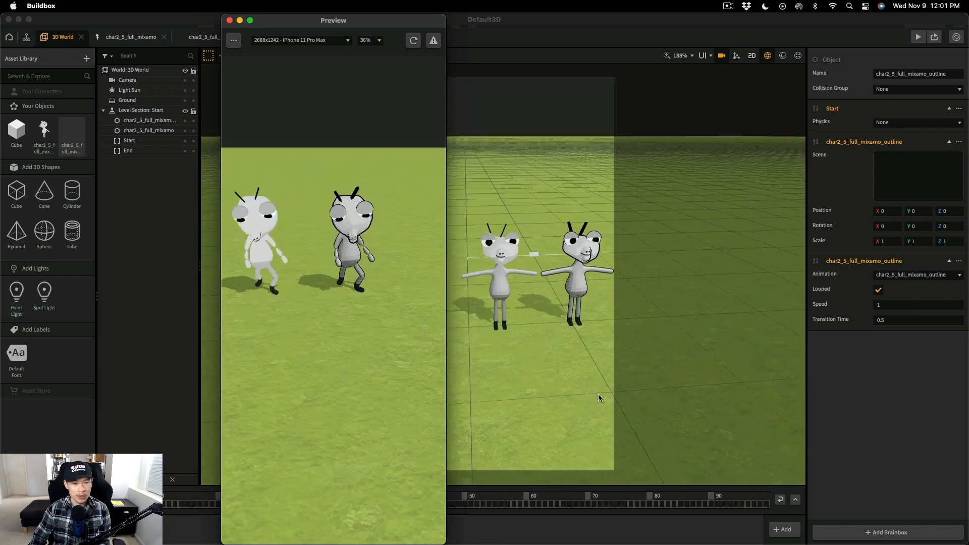
right_click_drag(598, 394, 580, 392)
middle_click_drag(579, 390, 583, 379)
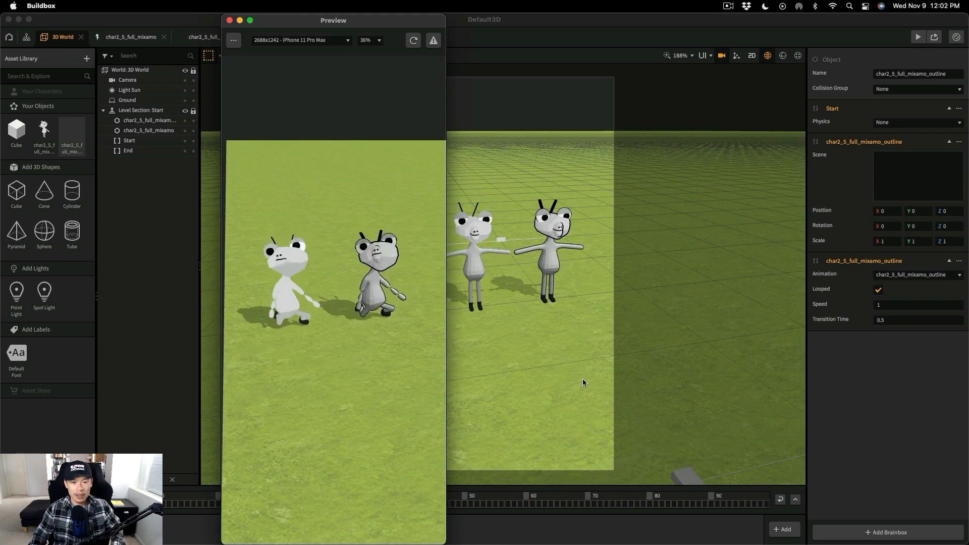
right_click_drag(582, 377, 568, 373)
mouse_move(568, 374)
middle_mouse_down()
mouse_move(564, 366)
mouse_move(568, 382)
middle_mouse_up()
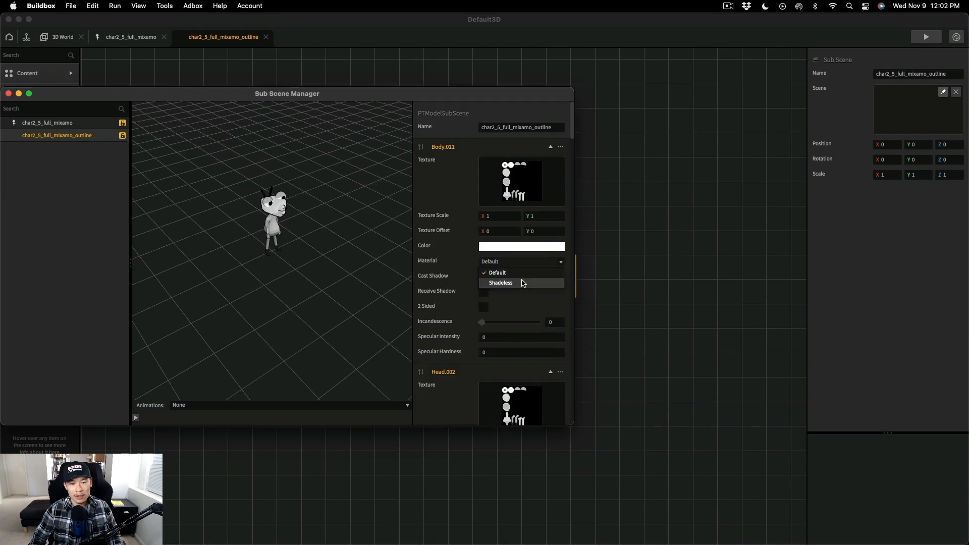
- Set the material of the white body, head, eye and eyelid meshes, from Body.011 through Right Eyelid.001, to Shadeless
scroll(526, 380, "down", 5)
left_click(526, 377)
left_click(524, 393)
scroll(524, 386, "down", 5)
left_click(523, 355)
left_click(523, 377)
scroll(525, 373, "down", 6)
left_click(530, 258)
left_click(531, 278)
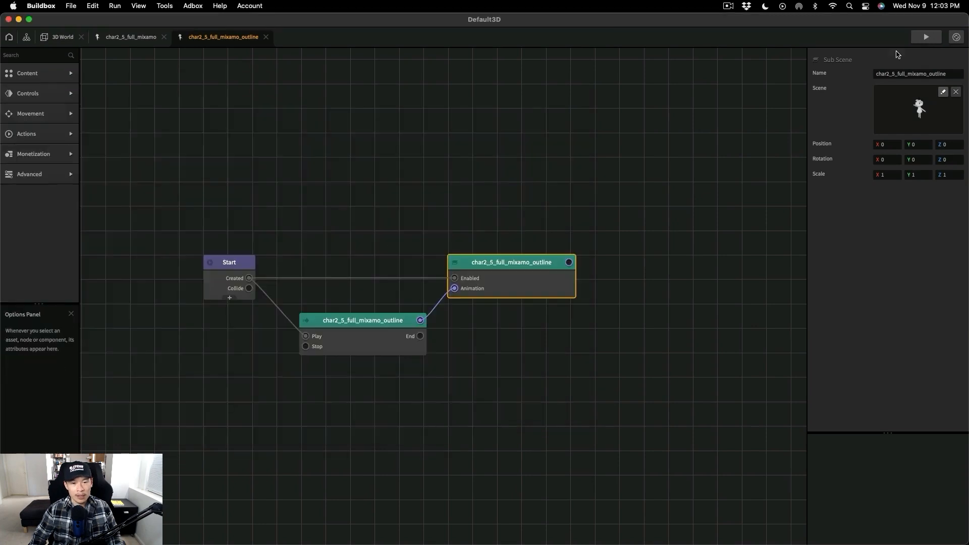
- Preview the 3D World, reposition and tilt the camera in camera view to frame both shadeless characters, and close the preview
left_click(68, 38)
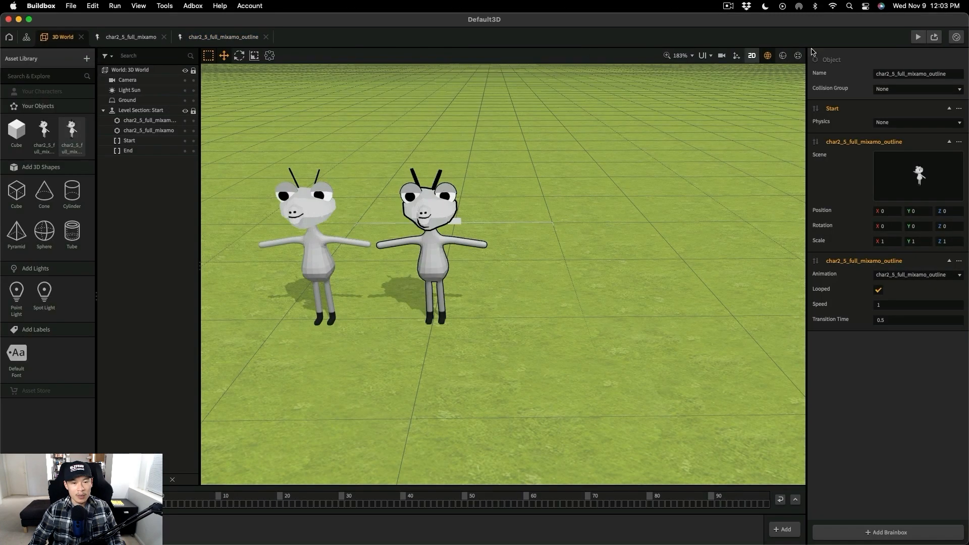
left_click(917, 37)
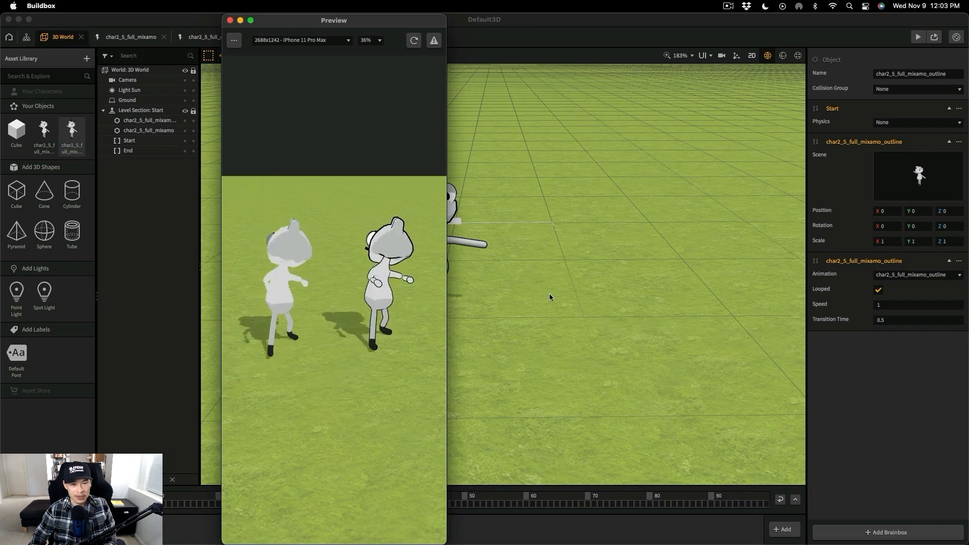
left_click(722, 57)
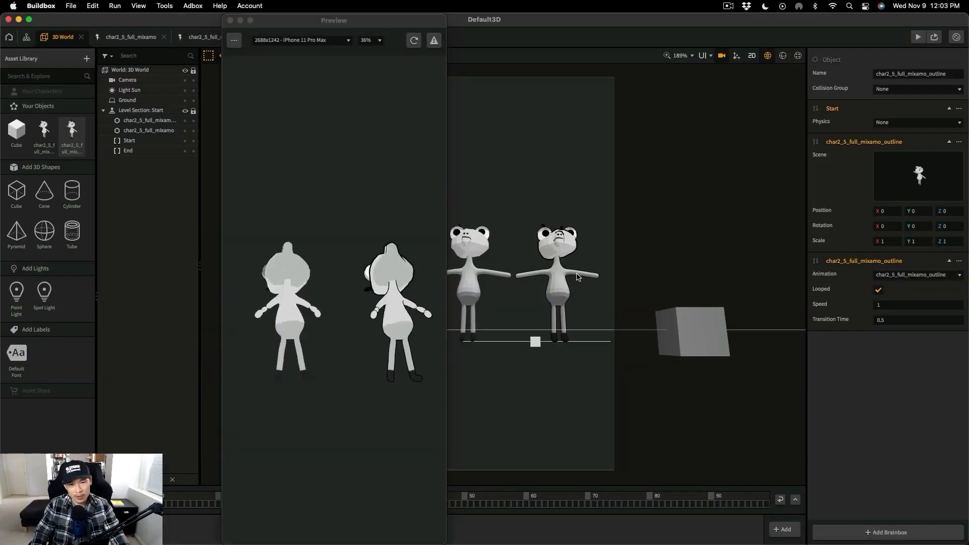
mouse_move(567, 370)
left_mouse_down()
mouse_move(567, 257)
mouse_move(570, 329)
mouse_move(549, 316)
mouse_move(568, 343)
left_mouse_up()
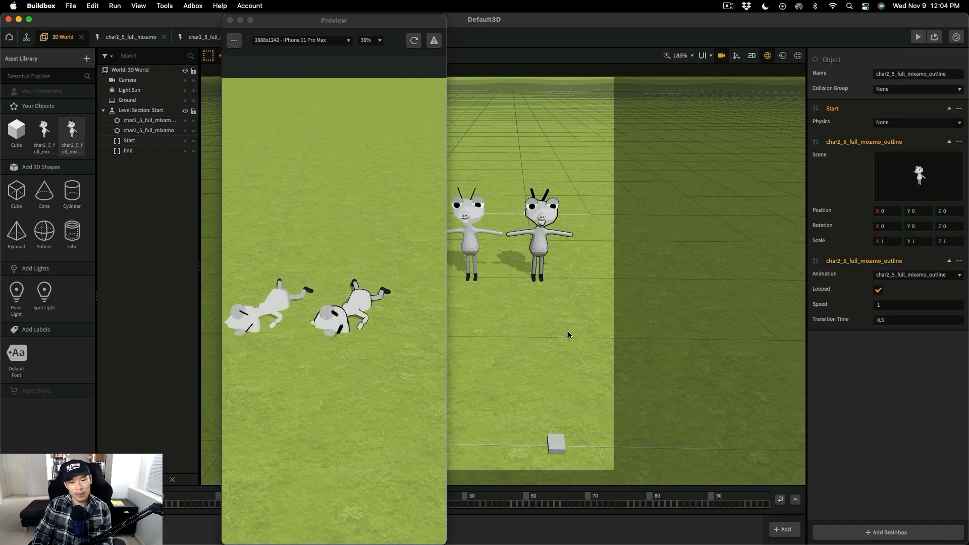
middle_click_drag(567, 332, 579, 331)
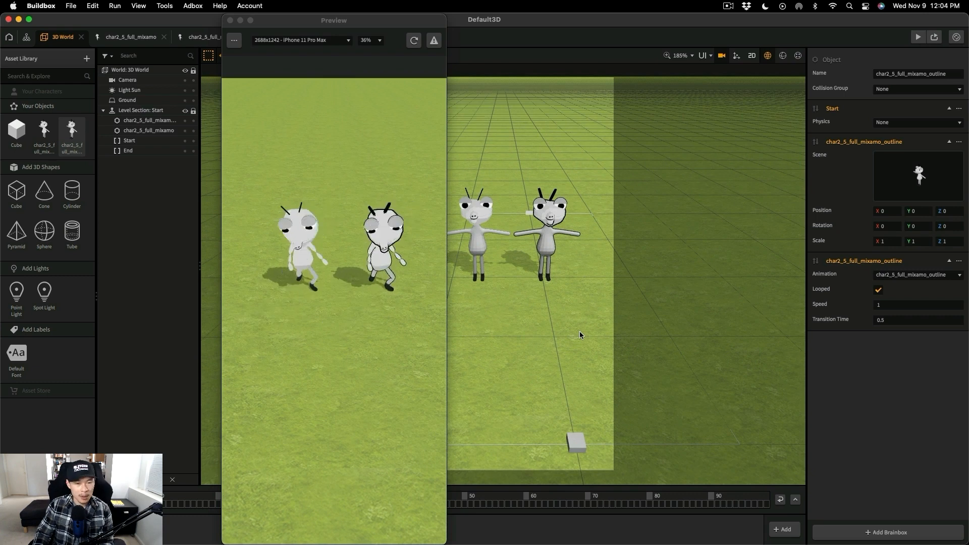
mouse_move(579, 331)
middle_mouse_down()
mouse_move(580, 340)
mouse_move(578, 331)
middle_mouse_up()
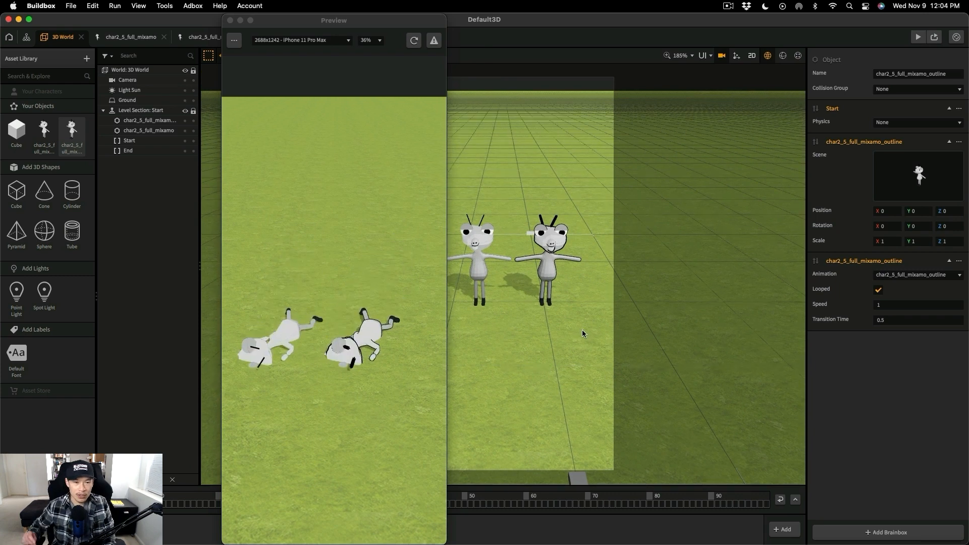
middle_click_drag(582, 329, 581, 332)
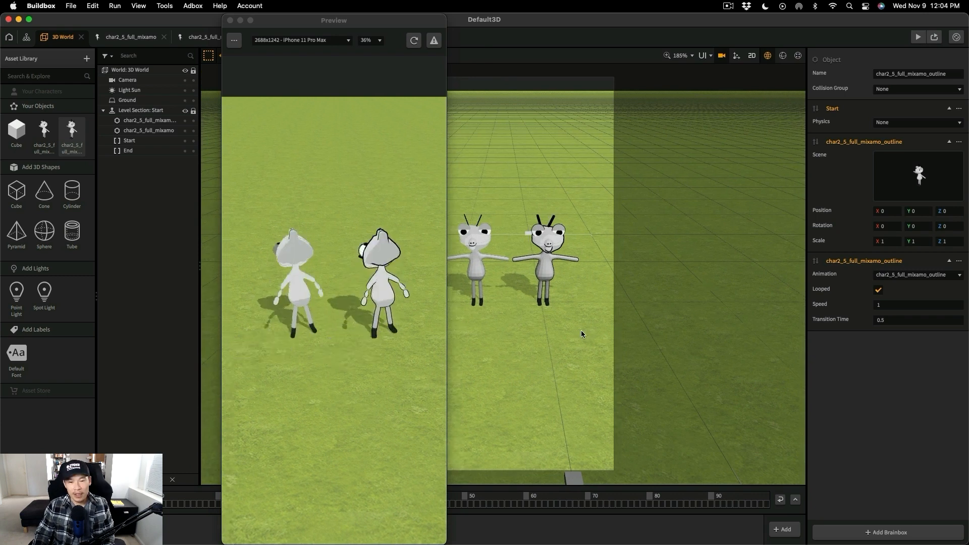
scroll(580, 329, "up", 1)
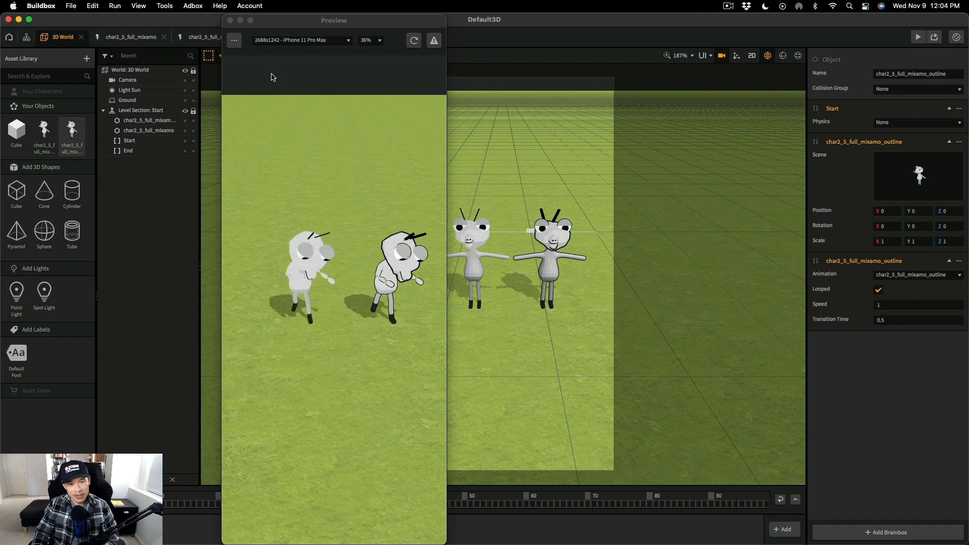
left_click(229, 20)
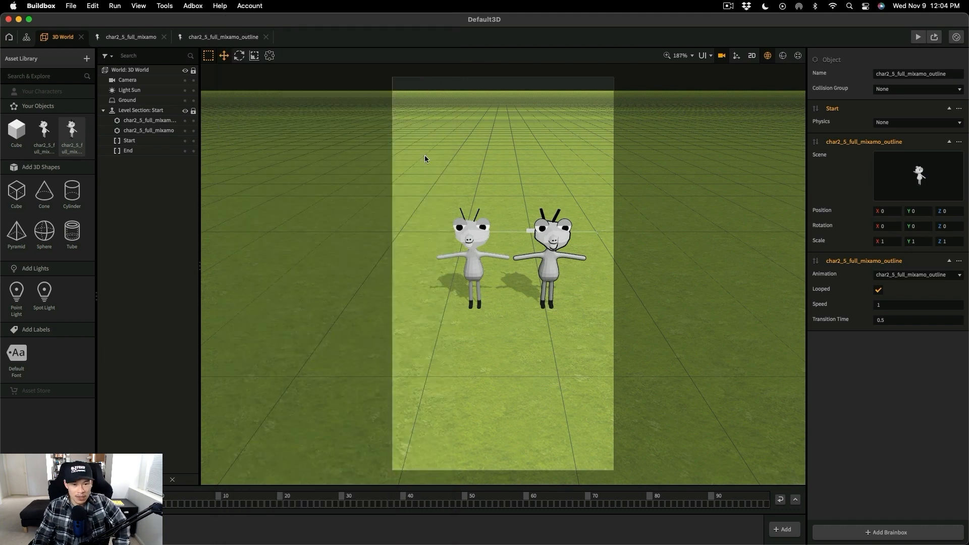
- Leave the camera view, check the camera's Projection options and run the preview again
left_click(722, 56)
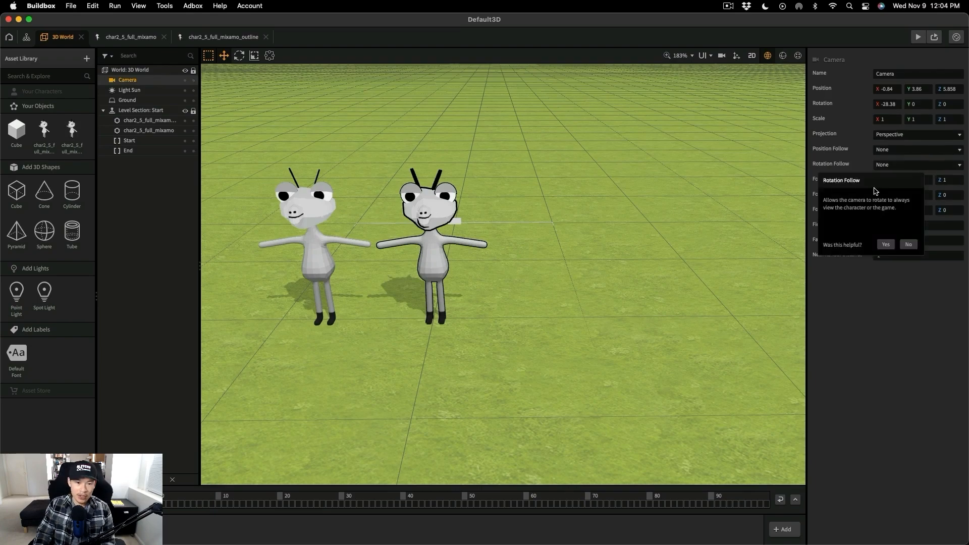
left_click(790, 145)
left_click(899, 135)
left_click(397, 189)
left_click(917, 37)
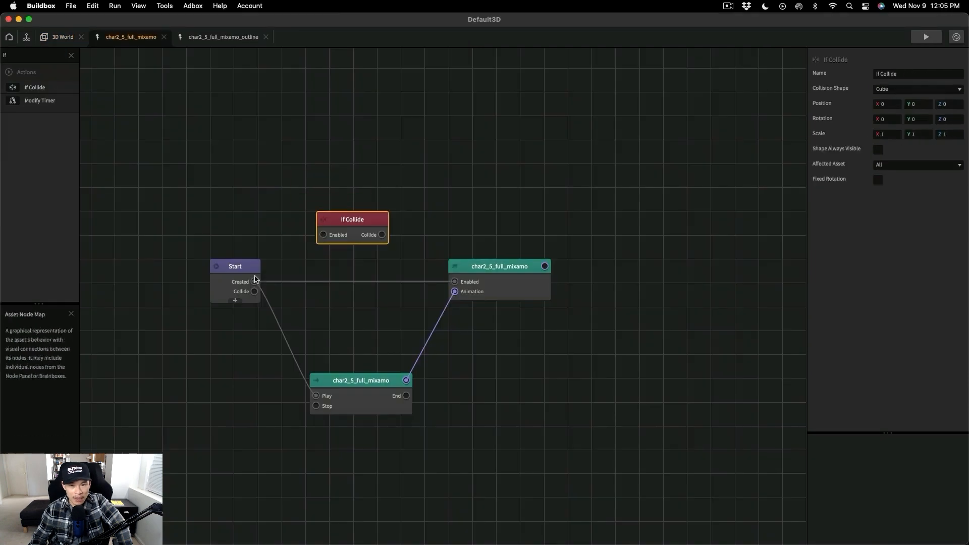
- In char2_5_full_mixamo, connect the Start node's Created output to an If Collide node and set its physics to Dynamic
left_click_drag(255, 279, 323, 234)
left_click(927, 89)
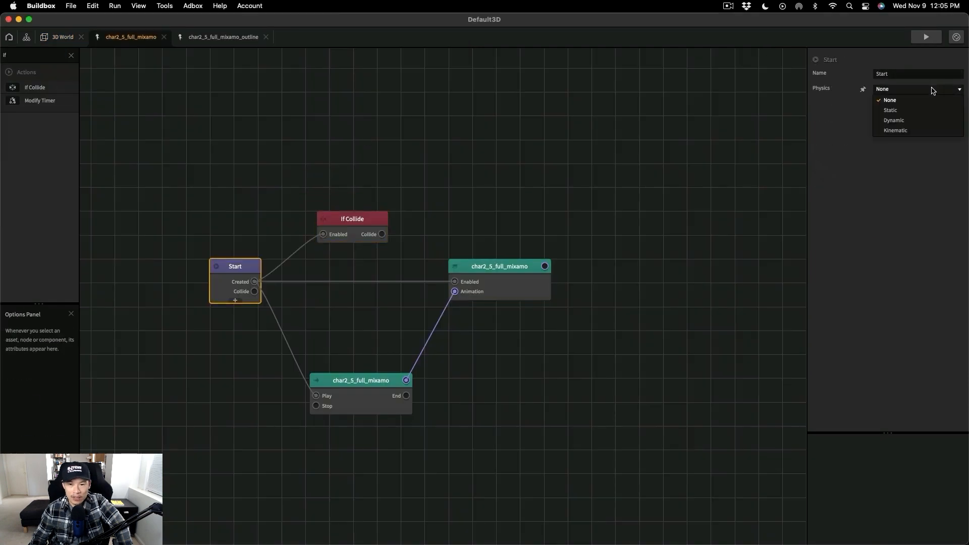
left_click(917, 118)
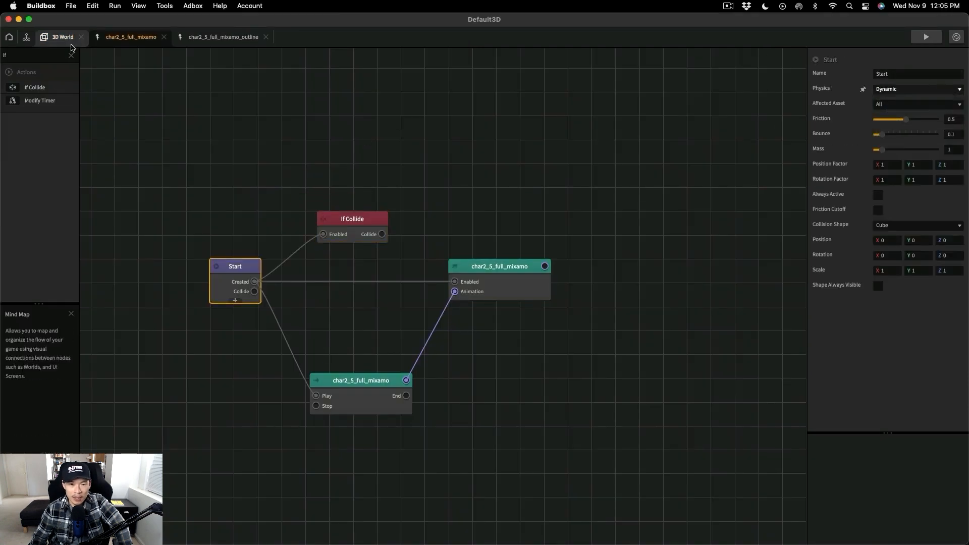
- In char2_5_full_mixamo_outline, set the Start node's physics to Dynamic and connect its Created output to a new If Collide node
left_click(223, 37)
left_click(882, 89)
left_click(894, 120)
left_click(45, 56)
type("if")
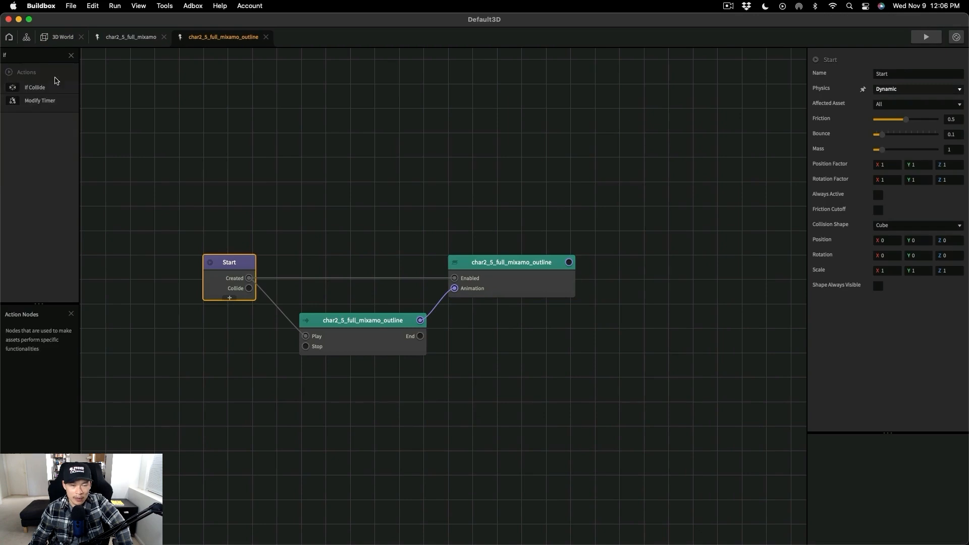
left_click_drag(37, 87, 319, 234)
left_click_drag(249, 278, 289, 240)
- Return to the 3D World and display the collision shapes of both characters
left_click(72, 38)
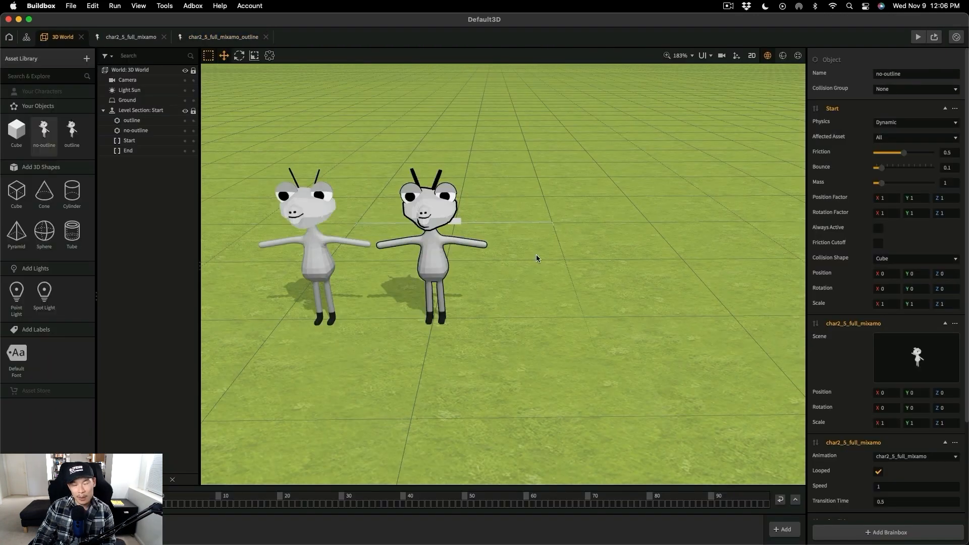
left_click(782, 55)
scroll(351, 283, "down", 2)
middle_click_drag(526, 371, 429, 259)
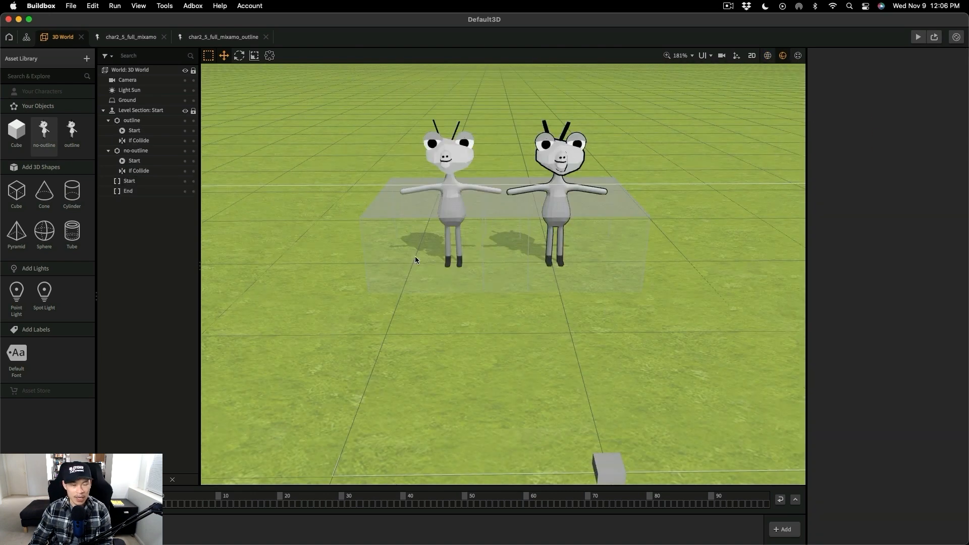
- Select the outline character's Start and If Collide collision shapes together and set their Y position to 1
left_click(429, 258)
left_click(275, 206)
left_click(601, 212)
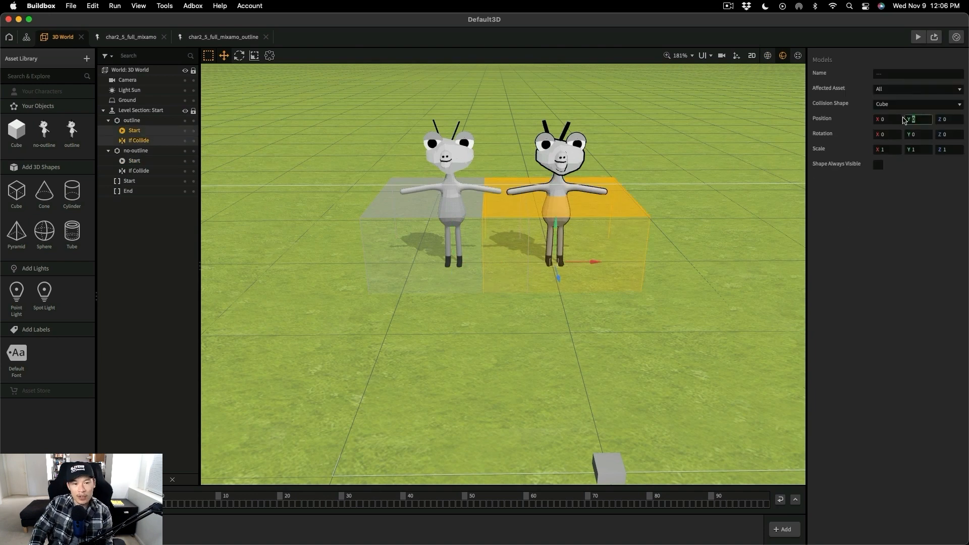
type("1")
key("Return")
right_click_drag(600, 201, 573, 225)
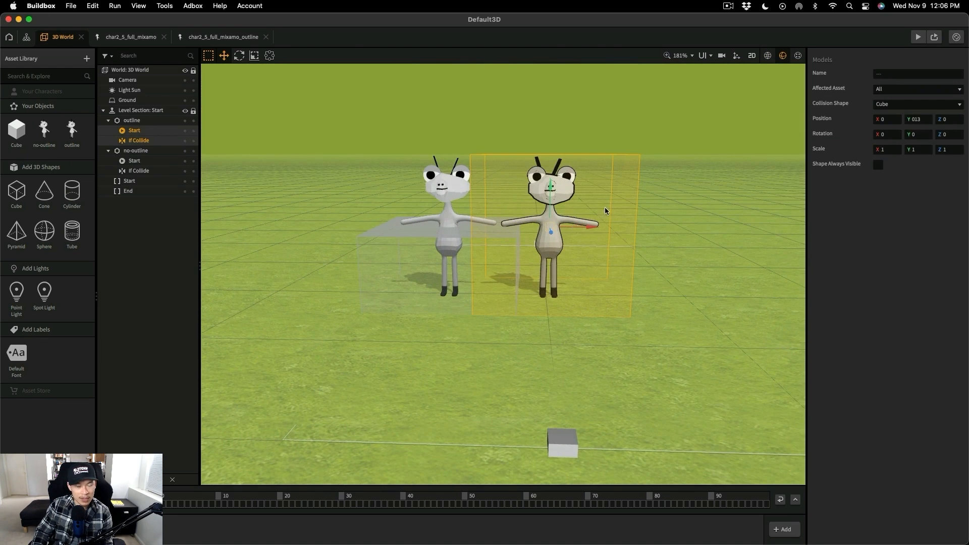
left_click_drag(928, 119, 900, 119)
type("1")
key("Return")
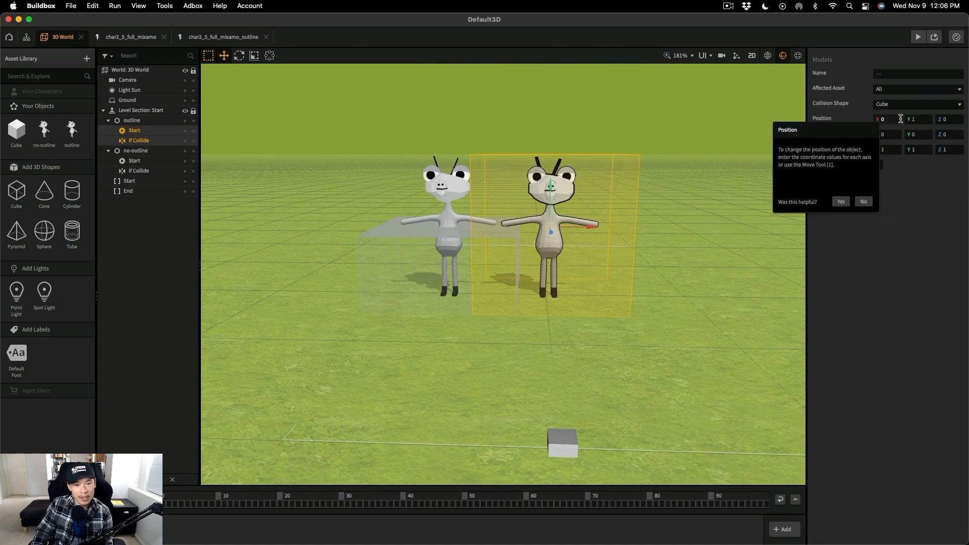
- Try to narrow only the outline character's Start collision shape with the Transform tool, and undo the resizing
left_click(696, 288)
left_click(633, 230)
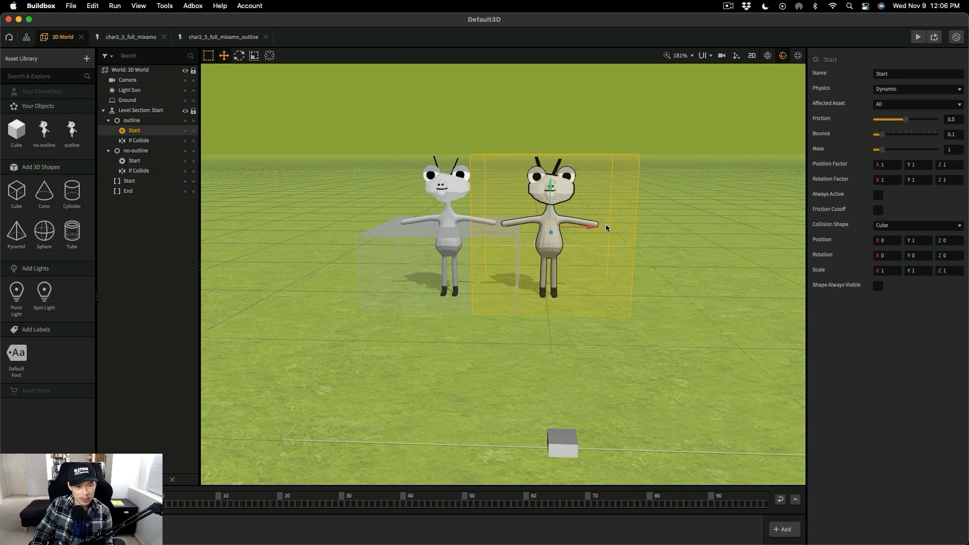
key("t")
left_click_drag(634, 226, 572, 228)
left_click_drag(479, 226, 528, 227)
right_click_drag(576, 228, 684, 277)
key("super+z")
key("super+z")
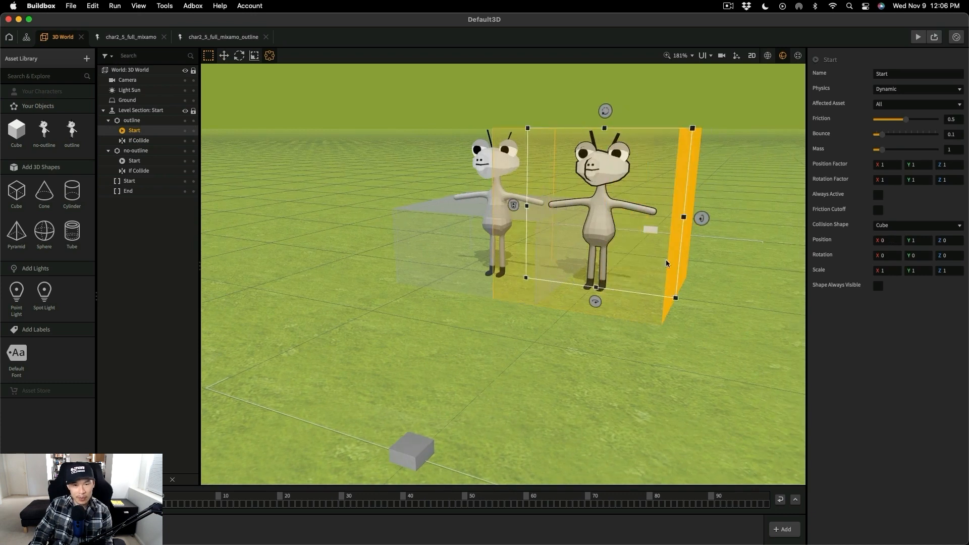
- Narrow the outline character's Start and If Collide shapes together around its body, to a scale of about X 0.23 and Z 0.237
left_click(146, 138, "shift")
right_click_drag(690, 222, 734, 242)
left_click_drag(518, 178, 459, 180)
right_click_drag(536, 220, 379, 350)
left_click_drag(347, 319, 409, 322)
mouse_move(556, 369)
right_mouse_down()
mouse_move(515, 335)
mouse_move(663, 340)
mouse_move(565, 354)
right_mouse_up()
left_click_drag(657, 281, 579, 281)
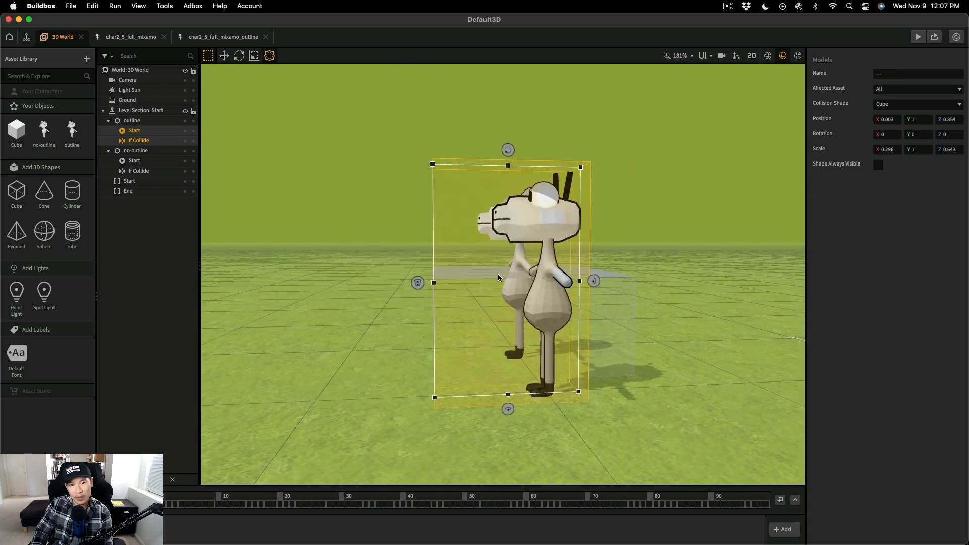
left_click_drag(481, 286, 528, 285)
right_click_drag(595, 364, 534, 339)
left_click_drag(640, 198, 628, 197)
left_click_drag(564, 195, 570, 196)
right_click_drag(605, 347, 525, 367)
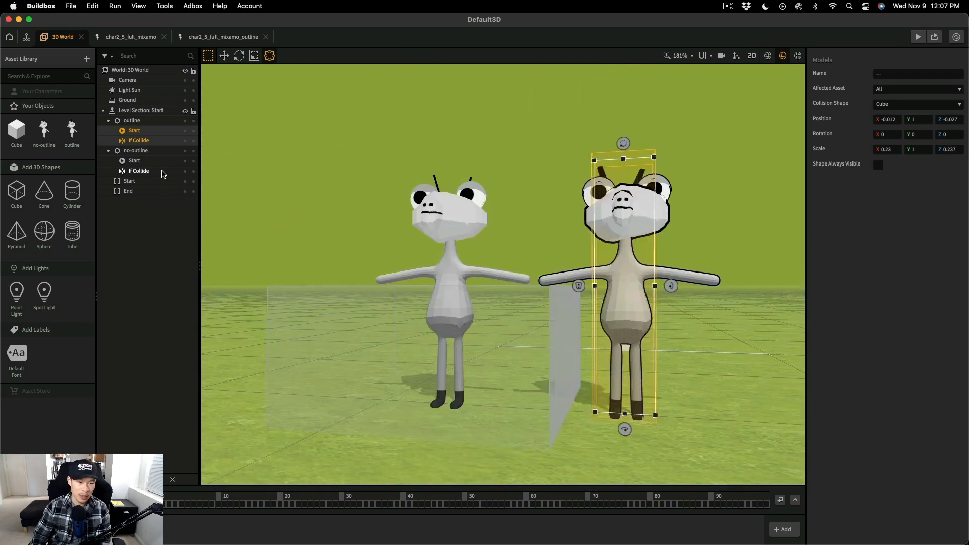
- Select the no-outline character's Start and If Collide collision shapes and set their Y position to 1
left_click(134, 160)
left_click(150, 173, "shift")
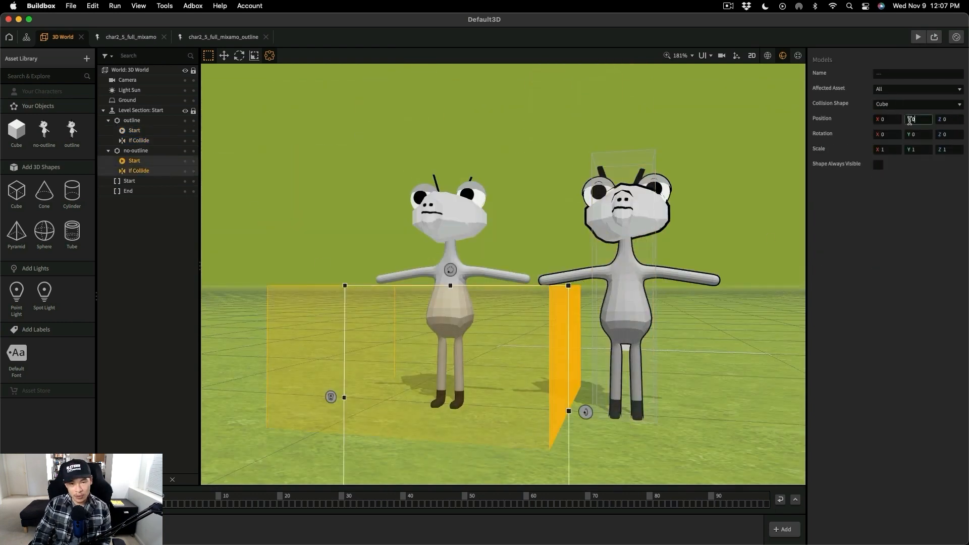
type("1")
key("Return")
- Narrow the no-outline character's collision shapes around its body on both axes, to a scale of about X 0.217 and Z 0.287
right_click_drag(509, 298, 532, 397)
middle_click_drag(532, 397, 563, 395)
left_click_drag(526, 270, 447, 264)
left_click_drag(316, 268, 403, 268)
middle_click_drag(495, 343, 564, 326)
left_click_drag(426, 286, 471, 278)
middle_click_drag(486, 281, 462, 271)
left_click_drag(462, 271, 383, 269)
middle_click_drag(435, 361, 610, 180)
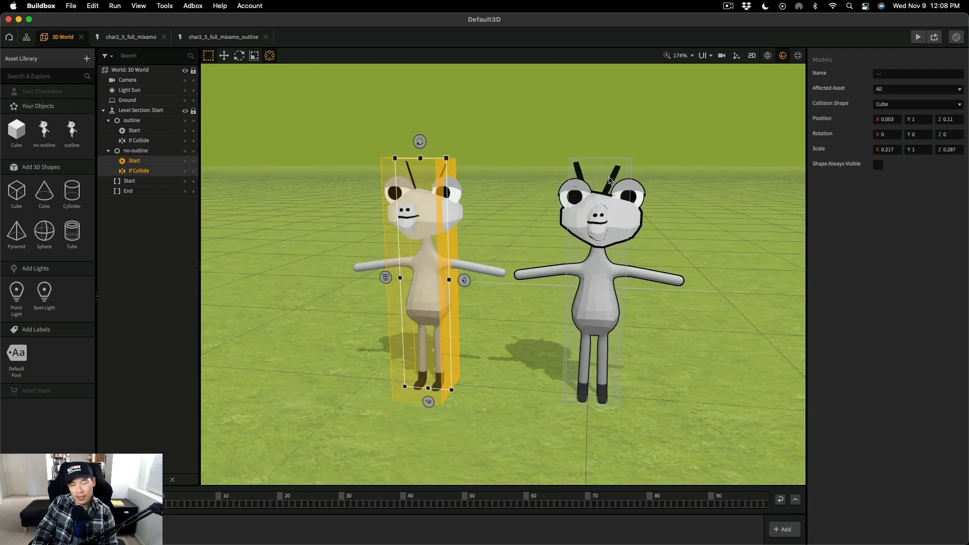
- Lower the collision shapes' tops to Y scale about 0.914 for no-outline and 0.9 for outline, and return to the normal scene view
left_click_drag(421, 158, 422, 182)
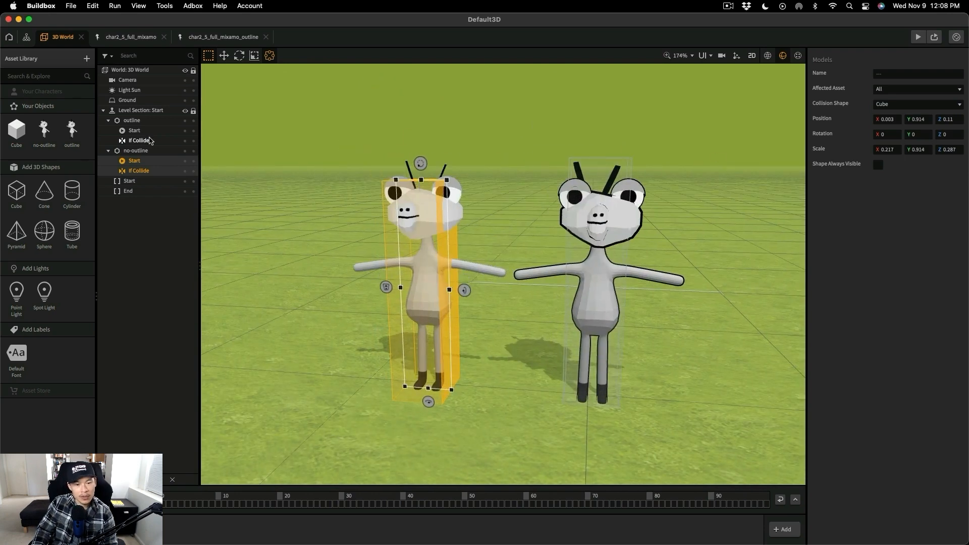
left_click(143, 141)
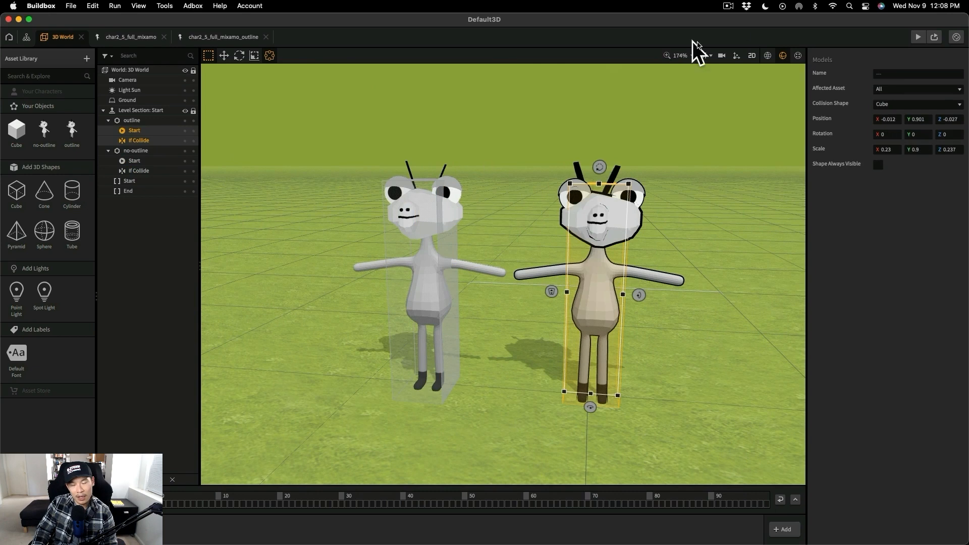
left_click(768, 56)
left_click(559, 212)
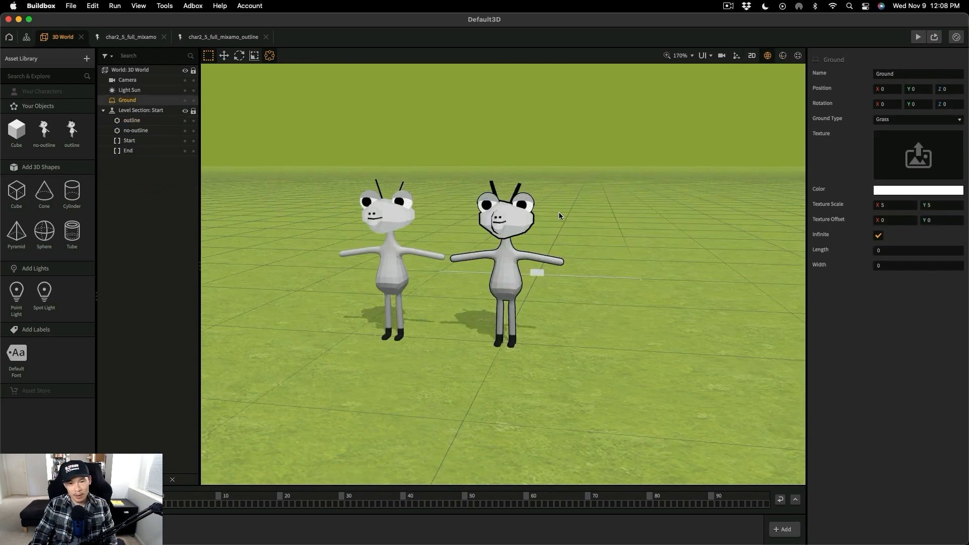
- Save the project as char2_5_new in the char 2.5 folder
key("super+shift+s")
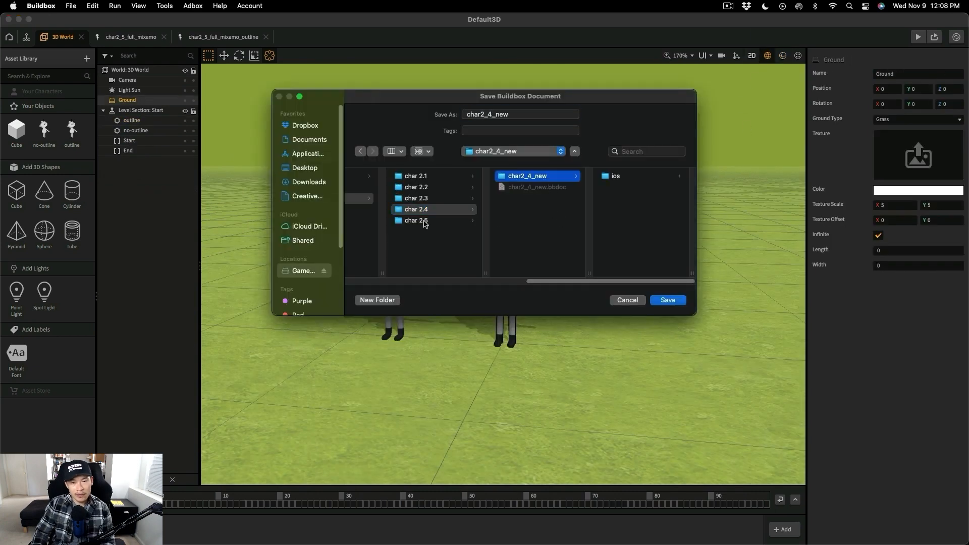
left_click(422, 221)
left_click(495, 115)
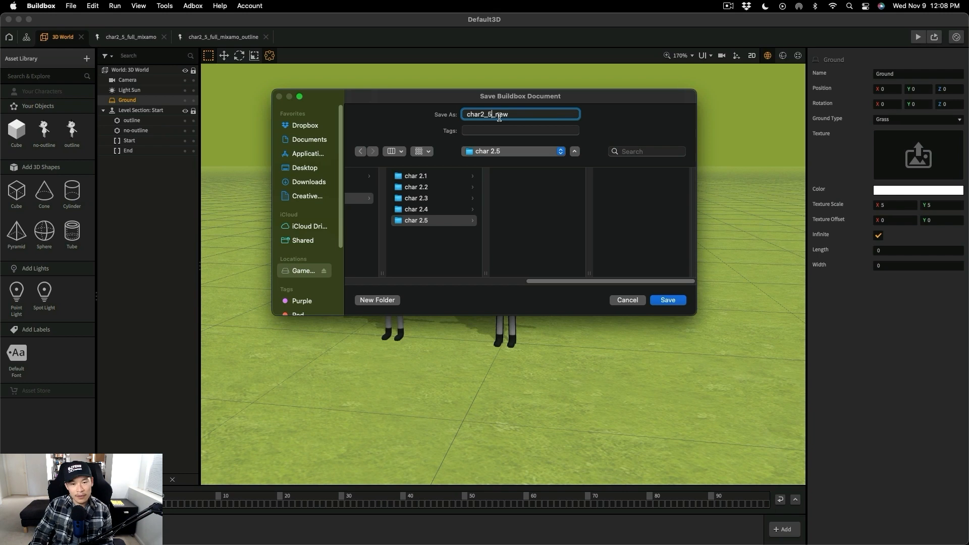
left_click(673, 301)
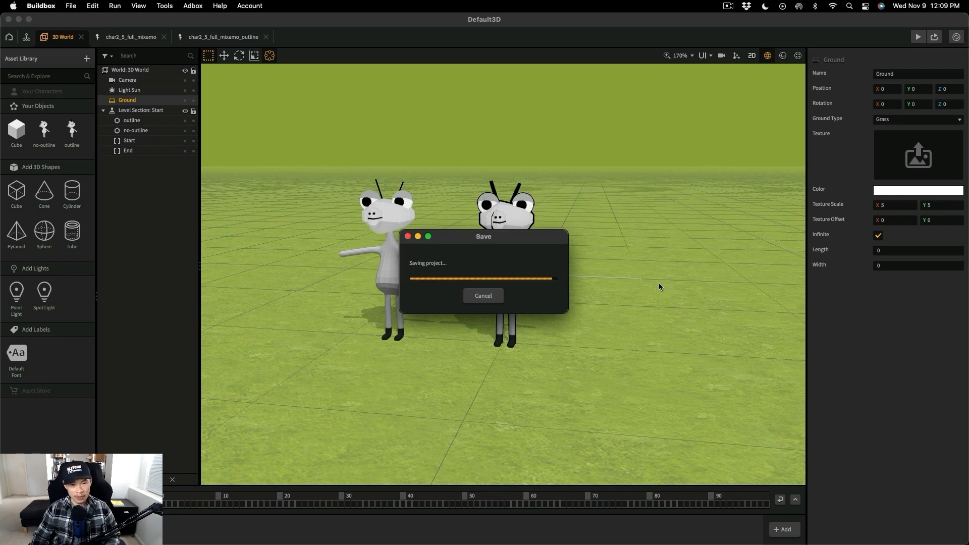
- Run the preview in Debug Mode and lift both characters above the ground along the vertical axis
left_click(917, 38)
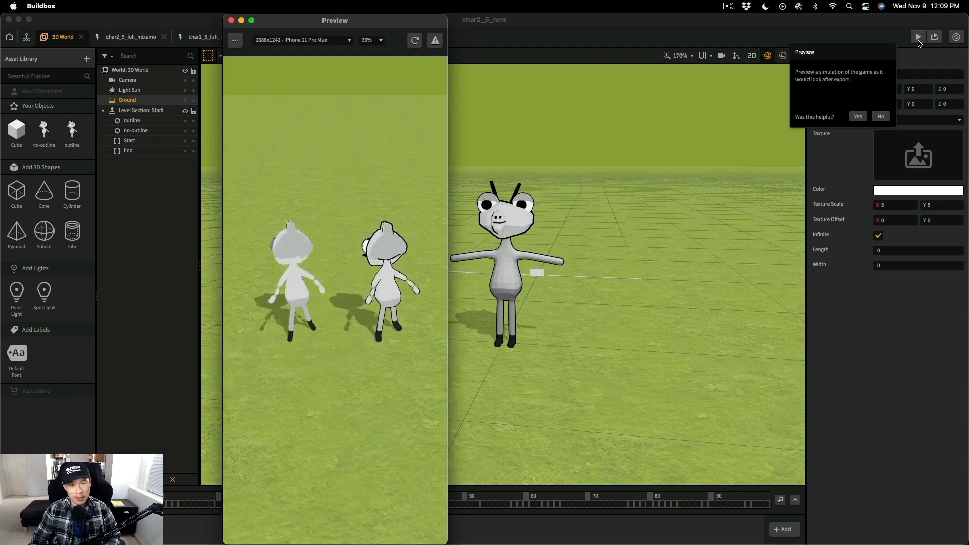
left_click(235, 40)
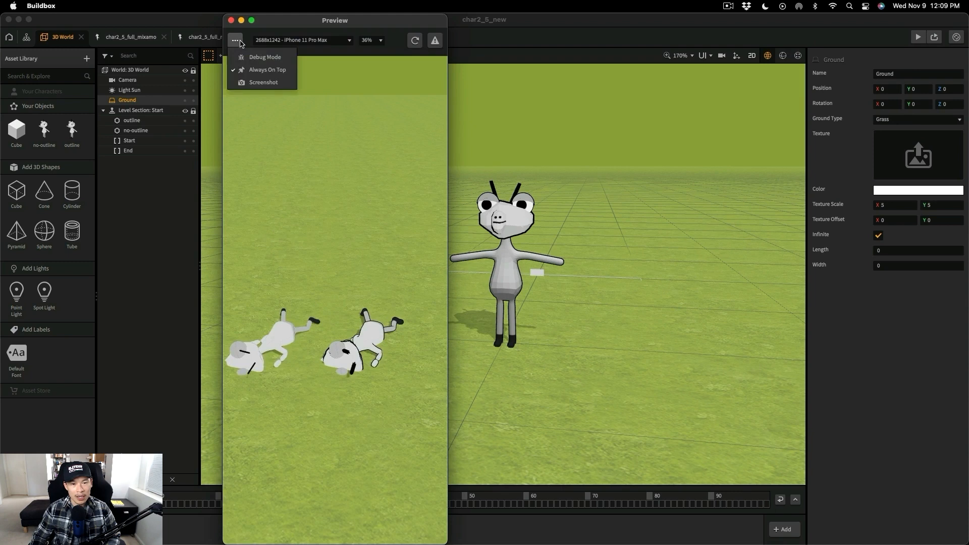
left_click(264, 58)
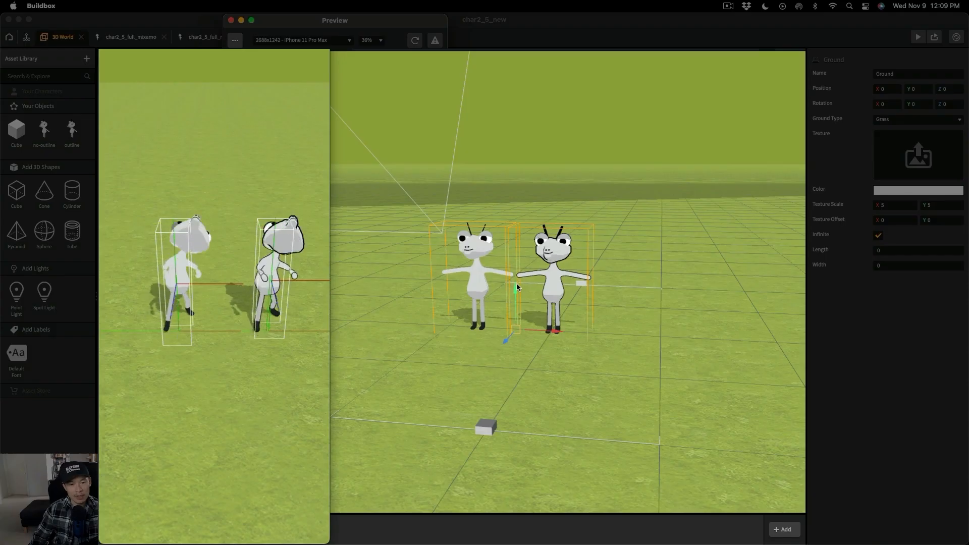
left_click_drag(516, 280, 514, 268)
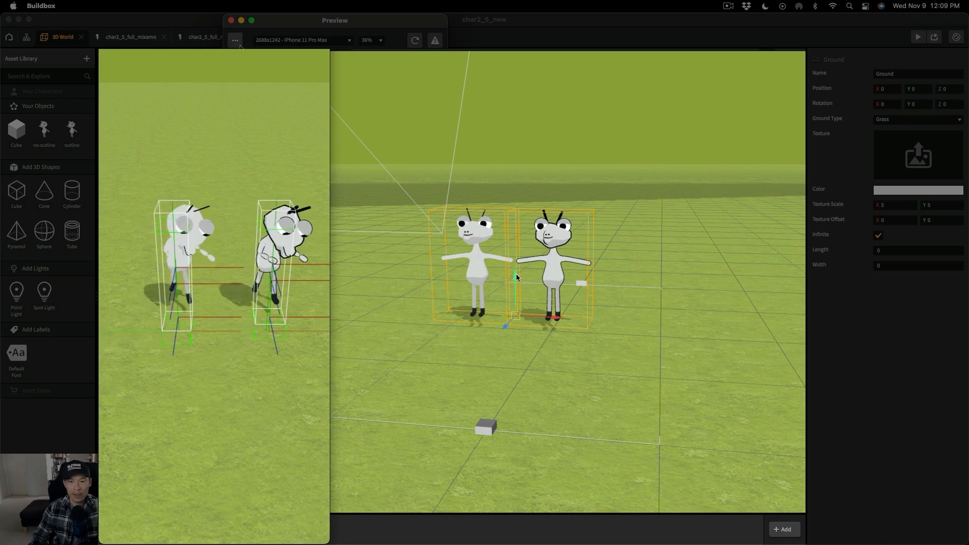
- Lower both characters back down toward the ground along the vertical axis
left_click_drag(515, 273, 522, 349)
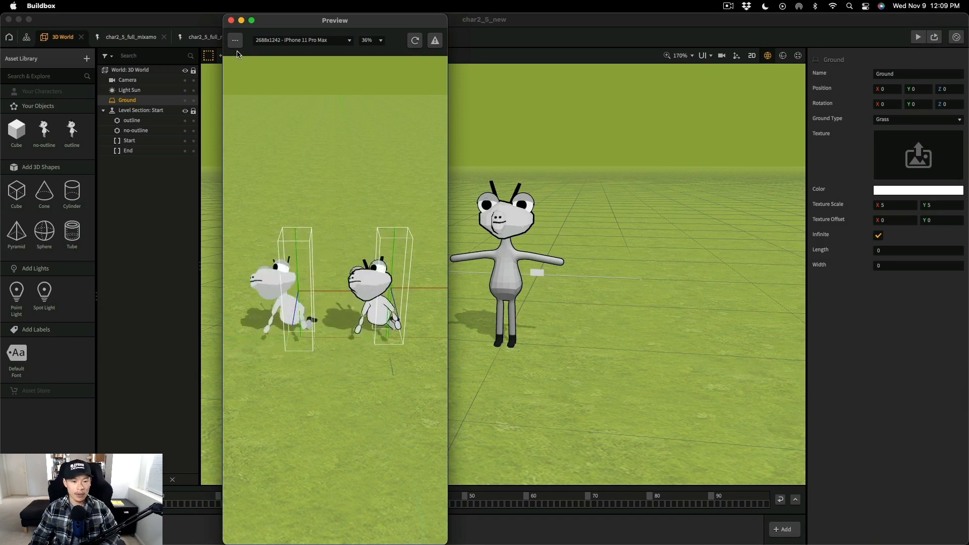
- Set the project's Apple iOS App Store bundle ID to com.gt.testergame in the project settings
left_click(80, 6)
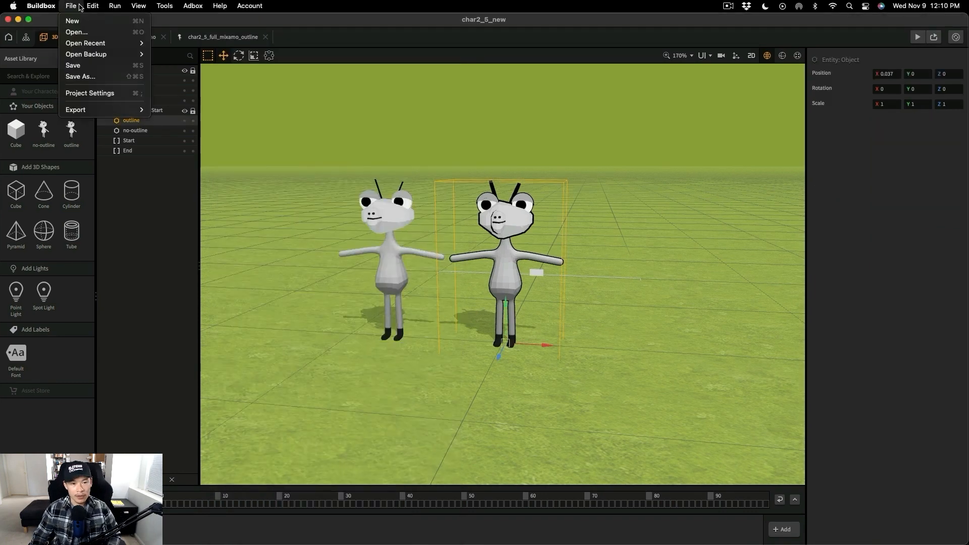
left_click(126, 94)
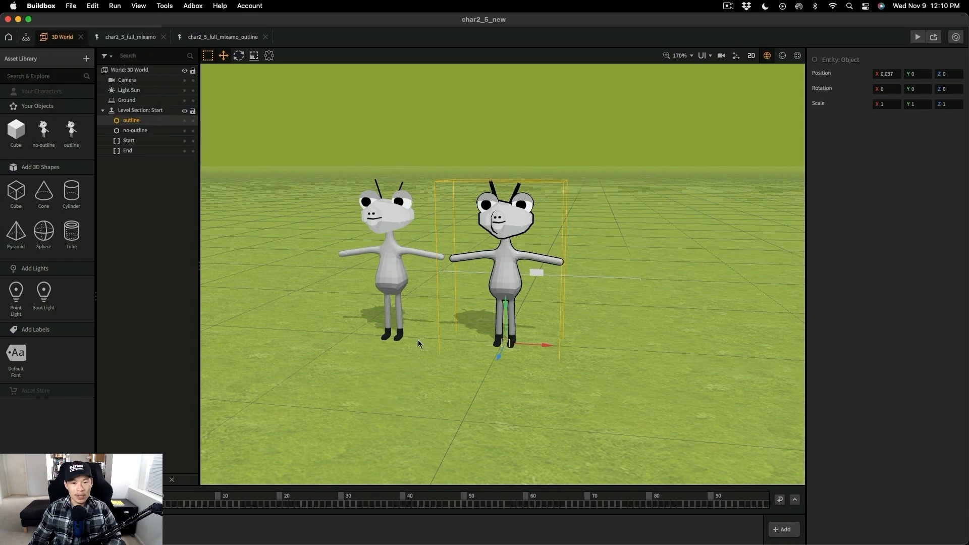
left_click(424, 421)
type("com.gt.")
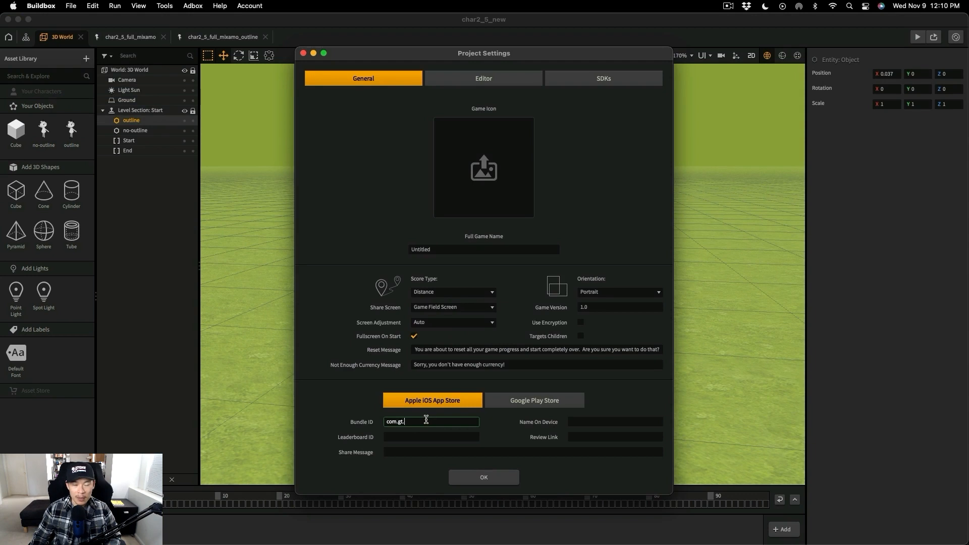
type("testergame")
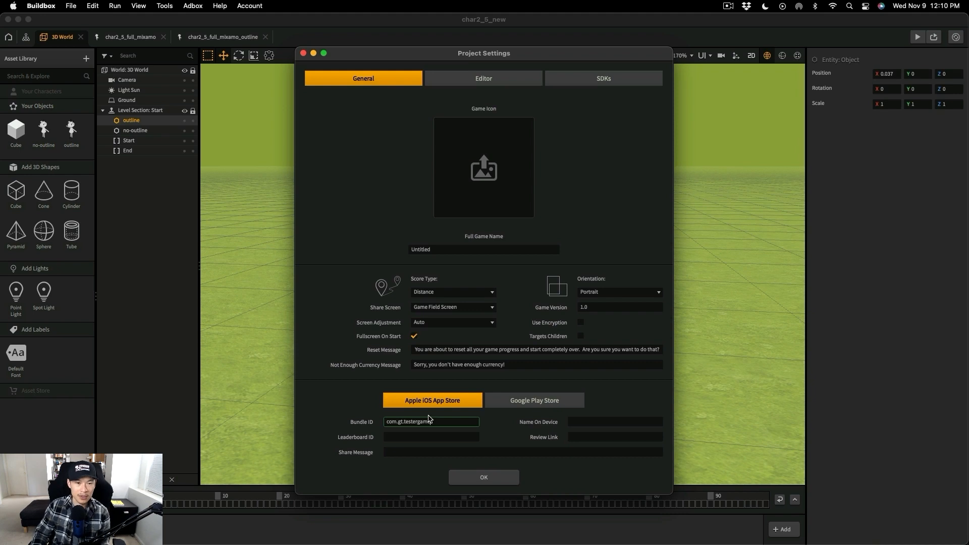
left_click(483, 477)
- Export the game as an iOS project named char2_5_new in the char 2.5 folder
left_click(71, 6)
mouse_move(96, 111)
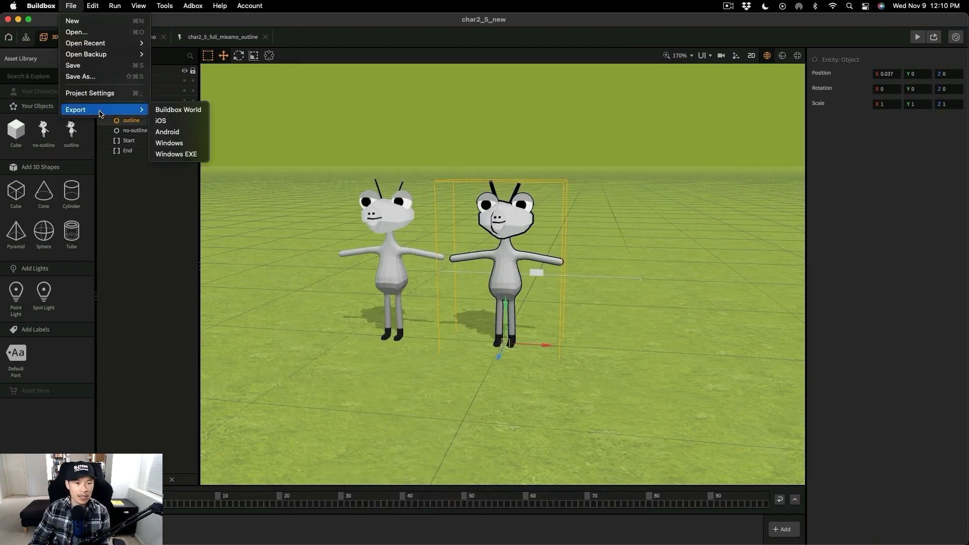
left_click(161, 120)
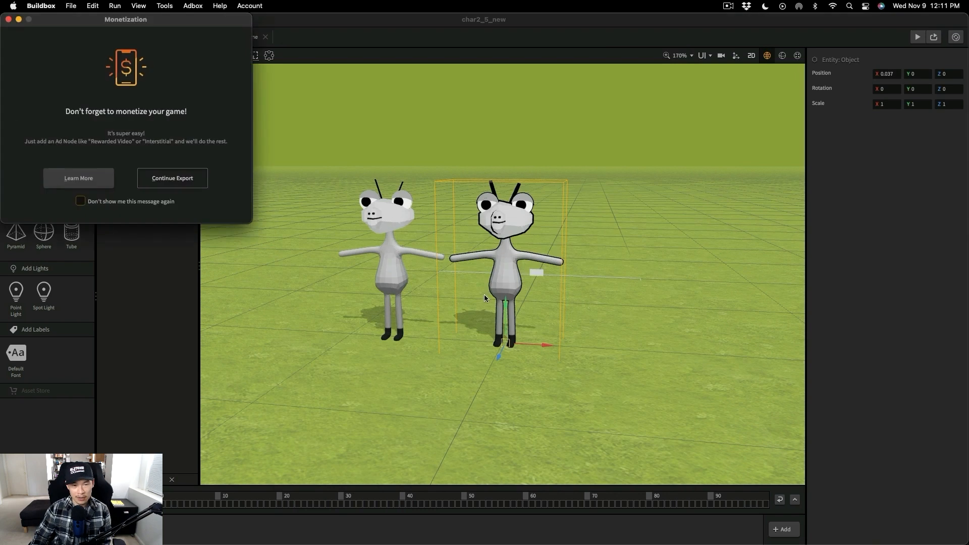
left_click(191, 185)
left_click(195, 197)
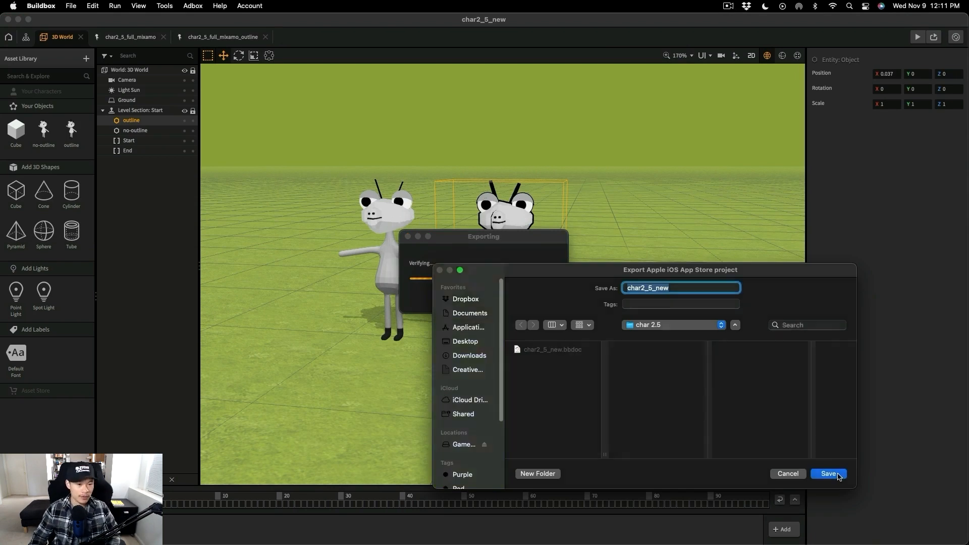
left_click(838, 477)
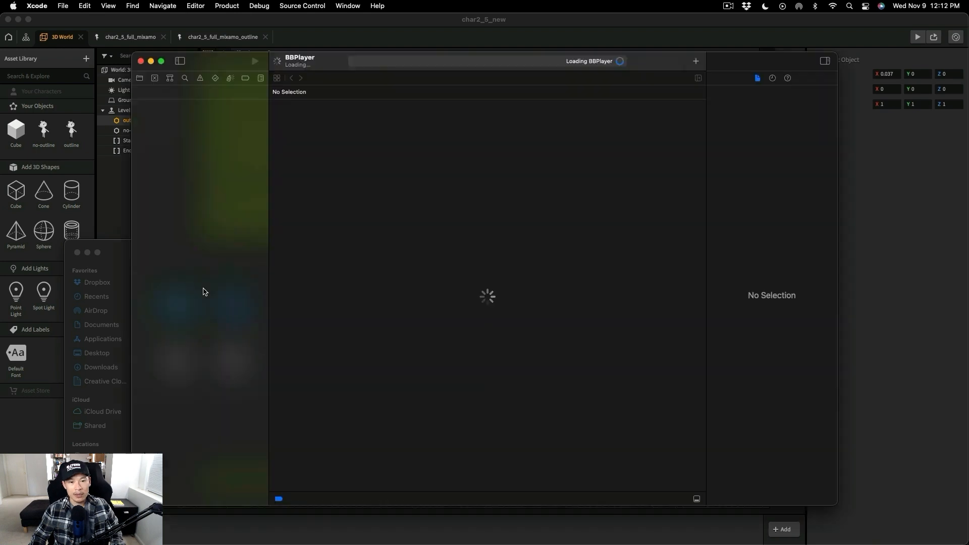
- In Xcode, change BBPlayer's bundle identifier to com.gt.testergame2.5 and assign the developer's own non-personal team for signing
left_click(413, 106)
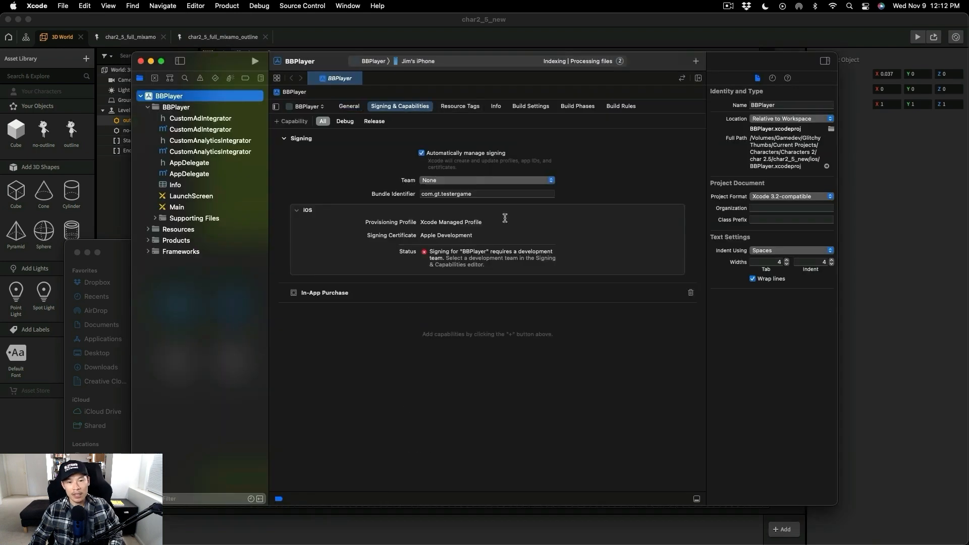
left_click(483, 194)
type("2.5")
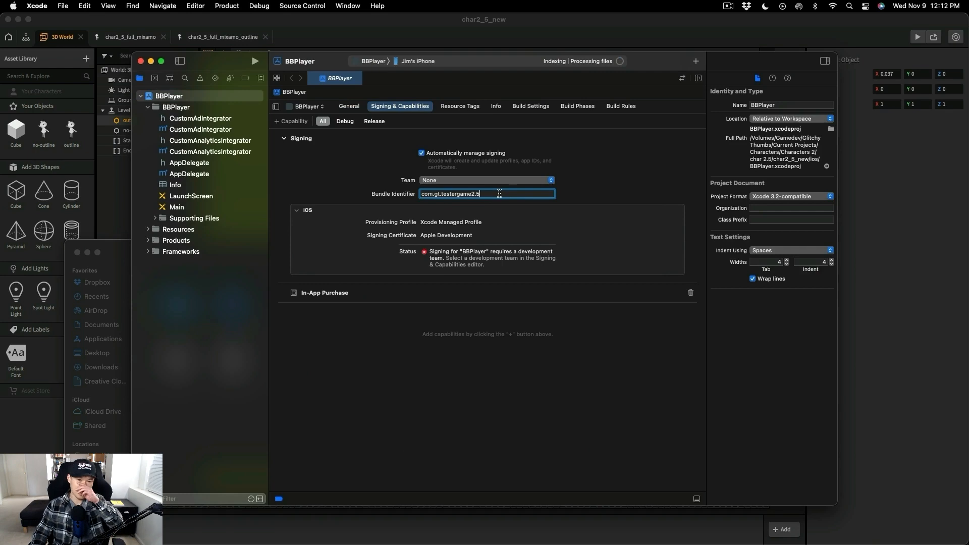
left_click(508, 181)
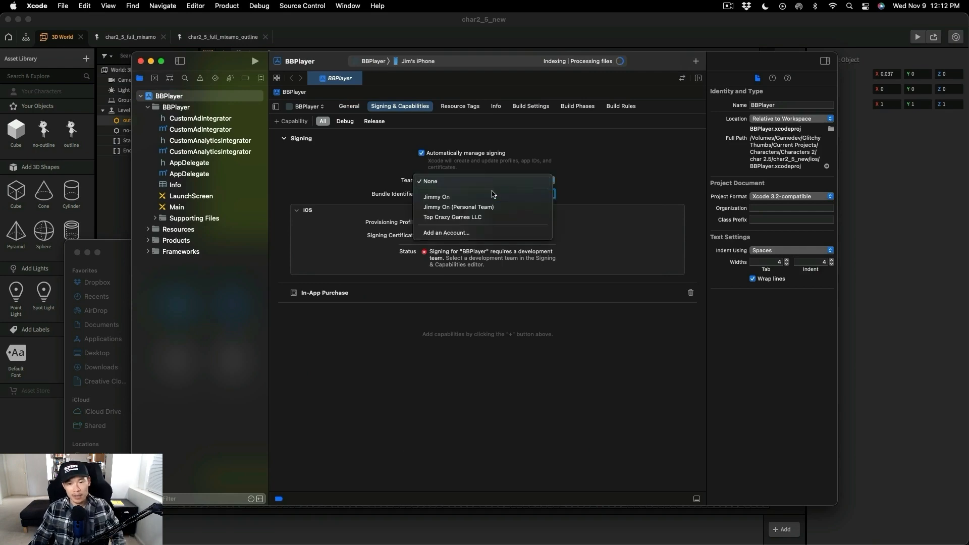
left_click(497, 198)
- Set BBPlayer's bundle display name to char 2.5, and build and run the app on the connected iPhone
left_click(490, 109)
double_click(574, 341)
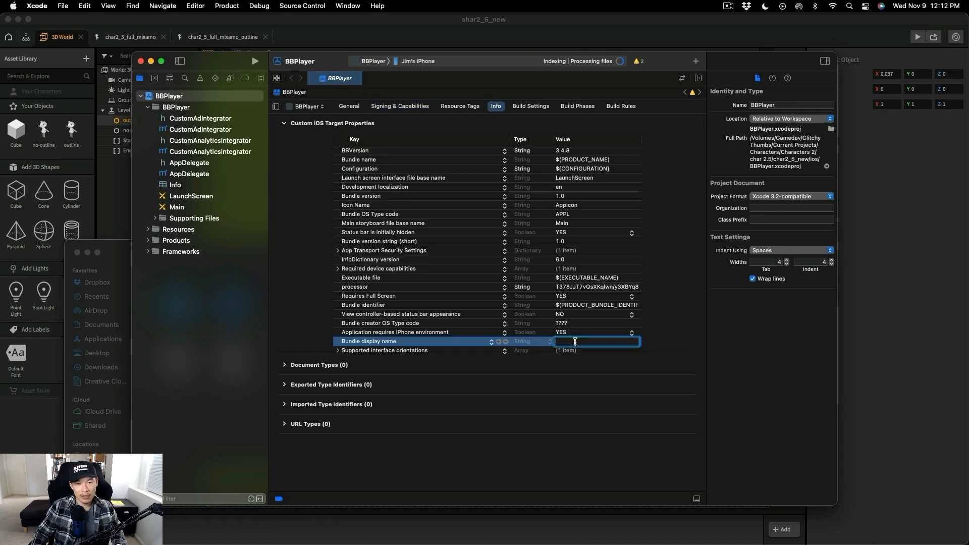
type("char 2.5")
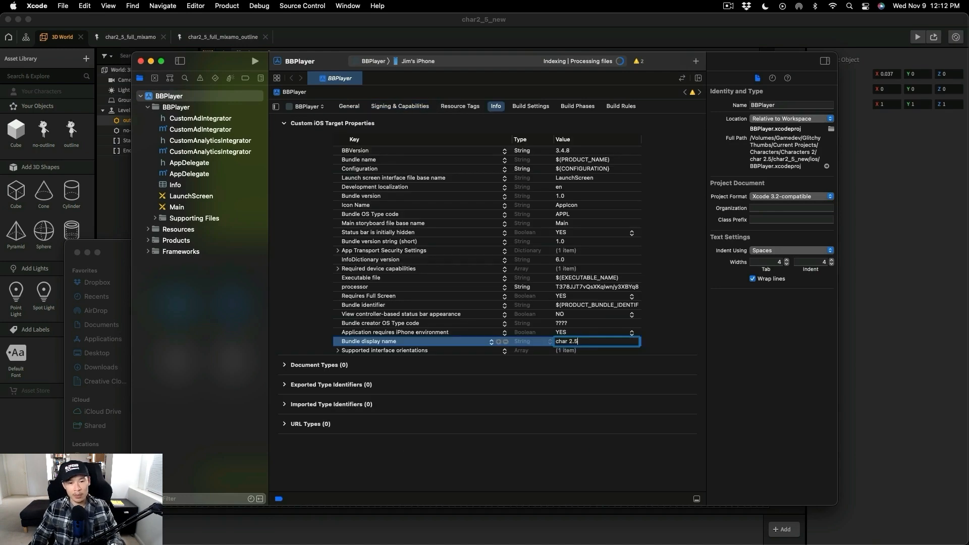
key("Return")
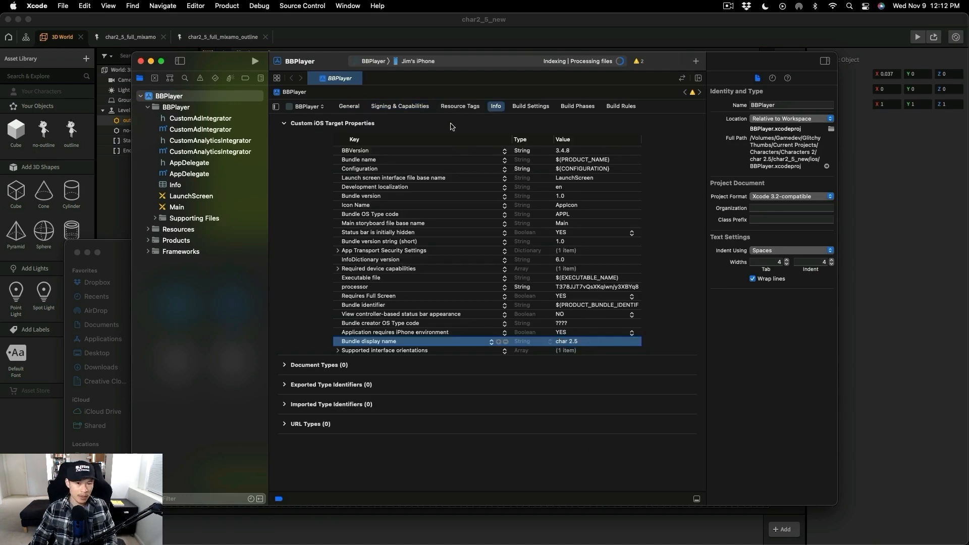
key("super+r")
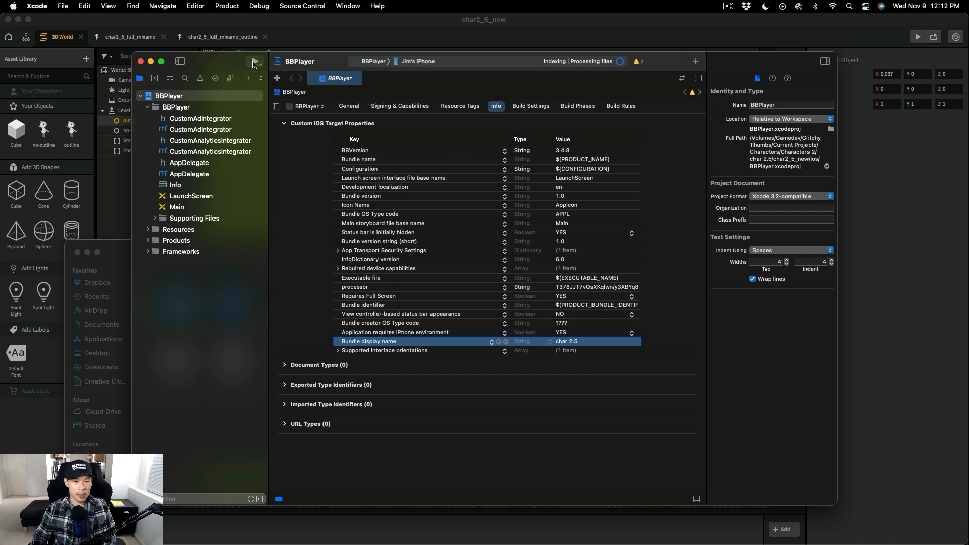